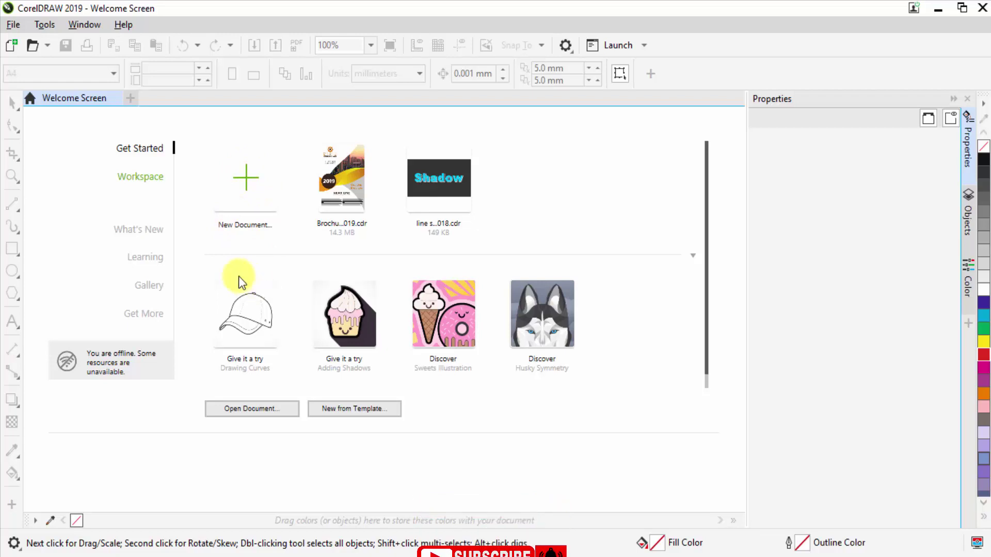
- Create a new one-page A4 portrait document named class 01 in CMYK color mode at 300 dpi
{"action": "left_click", "coordinate": [13, 25]}
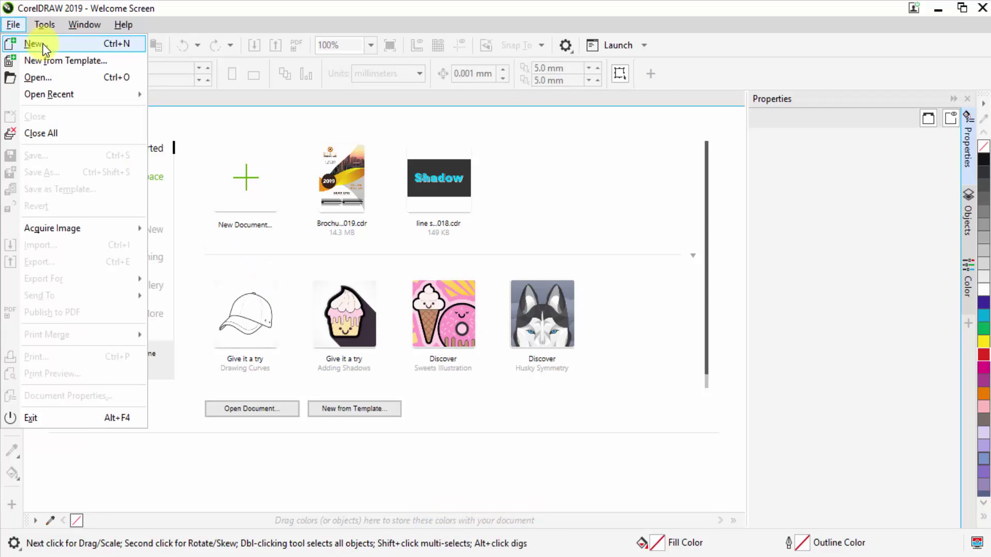
{"action": "left_click", "coordinate": [571, 225]}
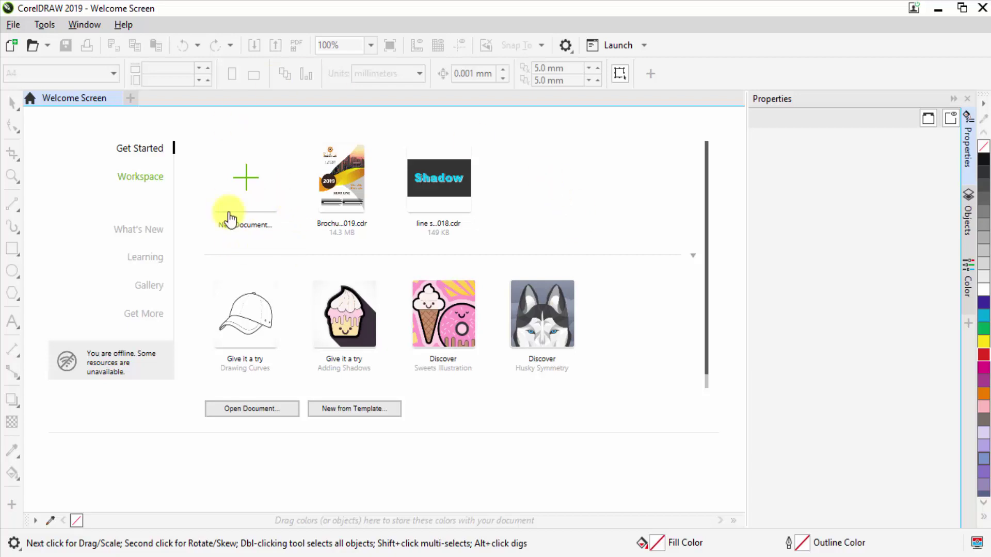
{"action": "left_click", "coordinate": [17, 27]}
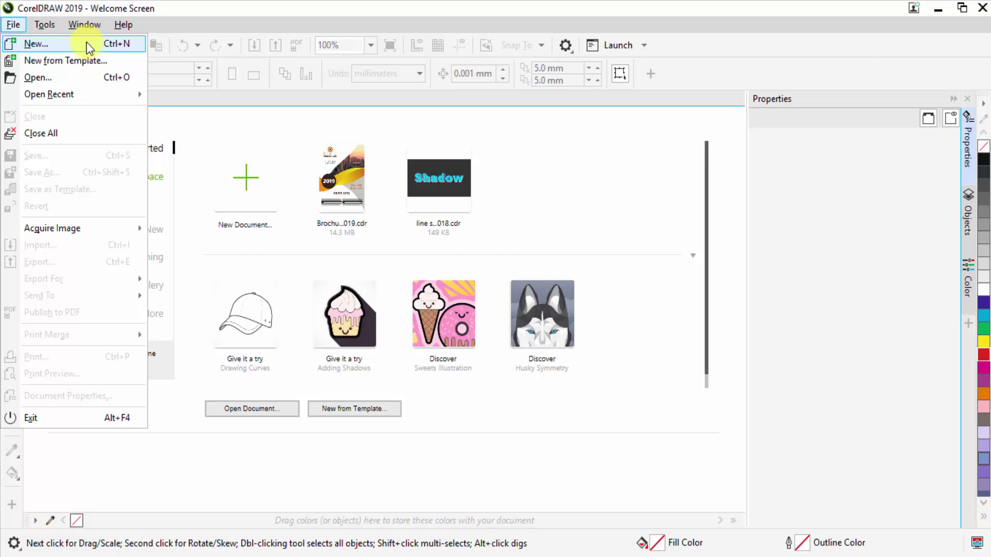
{"action": "left_click", "coordinate": [45, 44]}
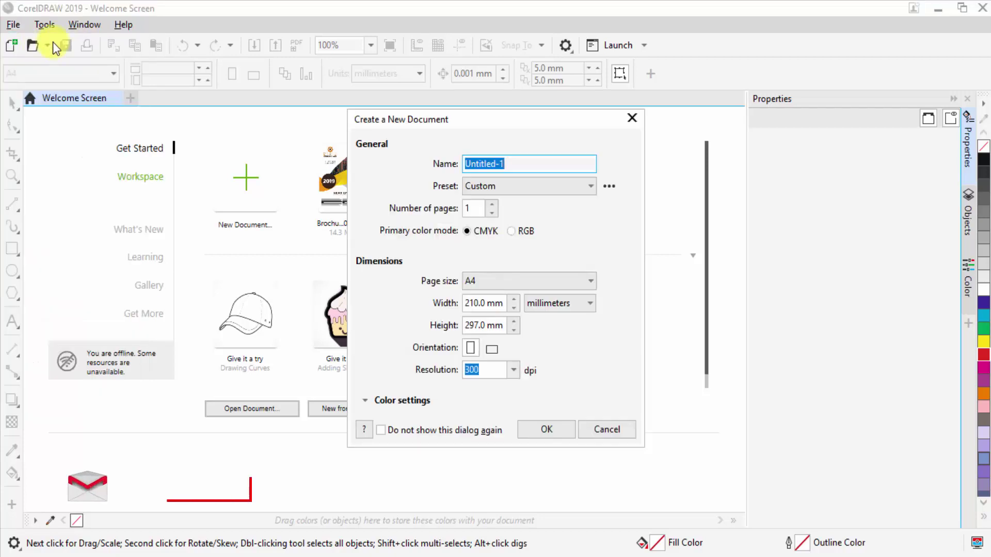
{"action": "left_click_drag", "start_coordinate": [483, 123], "coordinate": [355, 119]}
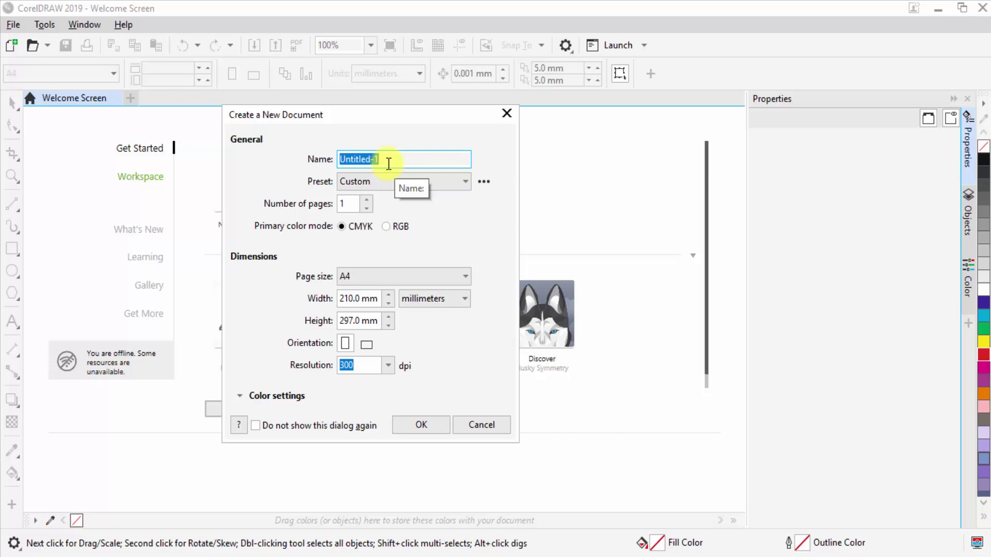
{"action": "key", "text": "BackSpace"}
{"action": "type", "text": "cla"}
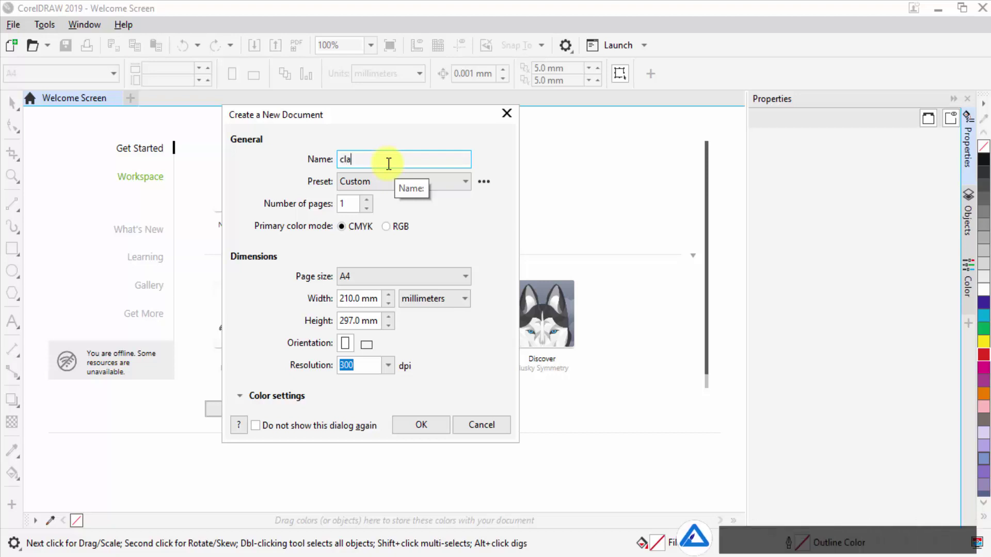
{"action": "type", "text": "ss 01"}
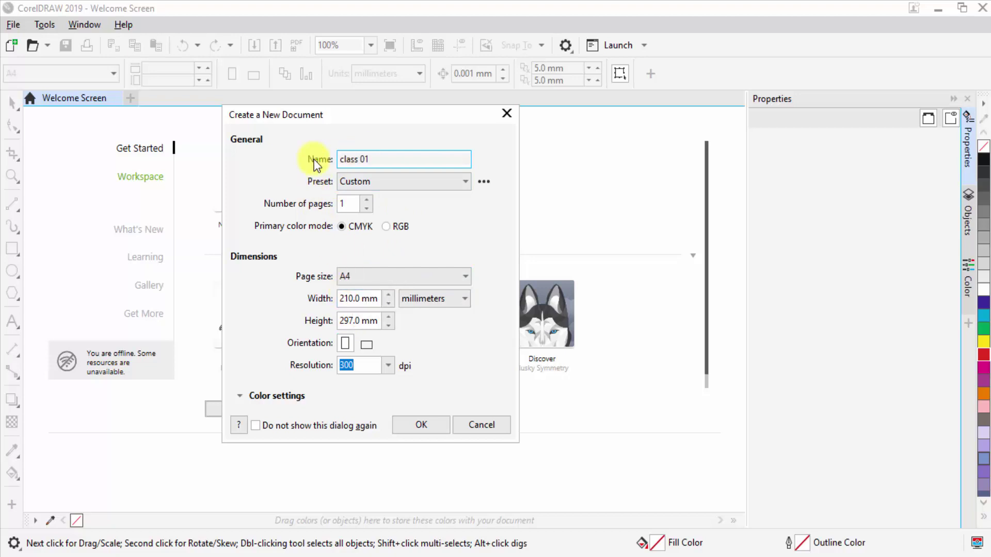
{"action": "left_click", "coordinate": [423, 425]}
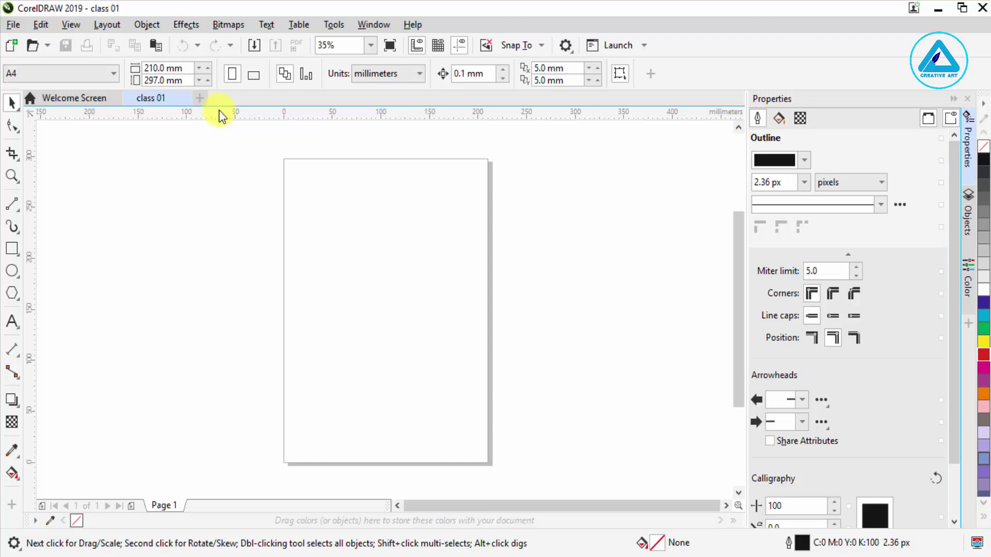
- Change the page orientation to landscape
{"action": "left_click", "coordinate": [254, 76]}
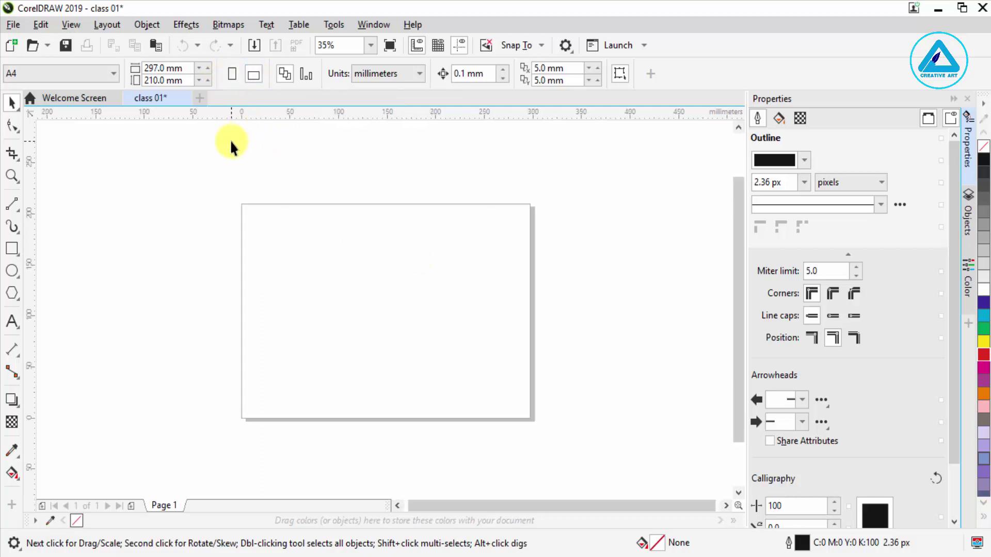
{"action": "left_click", "coordinate": [228, 81]}
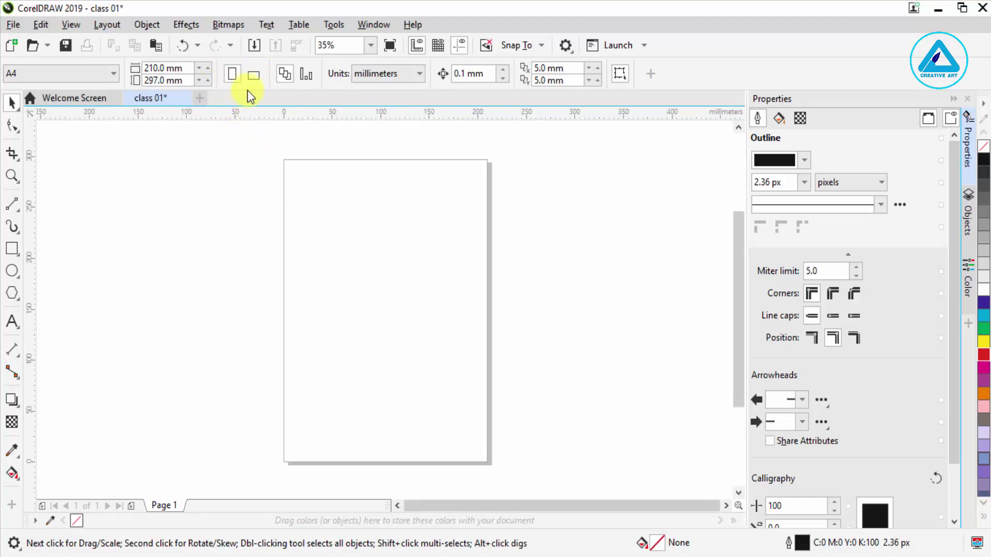
{"action": "left_click", "coordinate": [254, 76]}
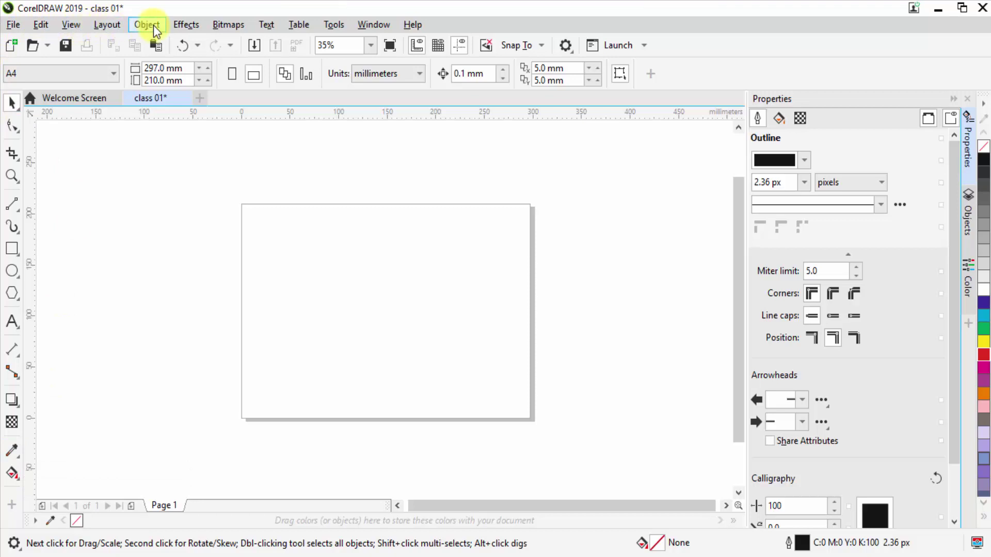
{"action": "left_click", "coordinate": [20, 24]}
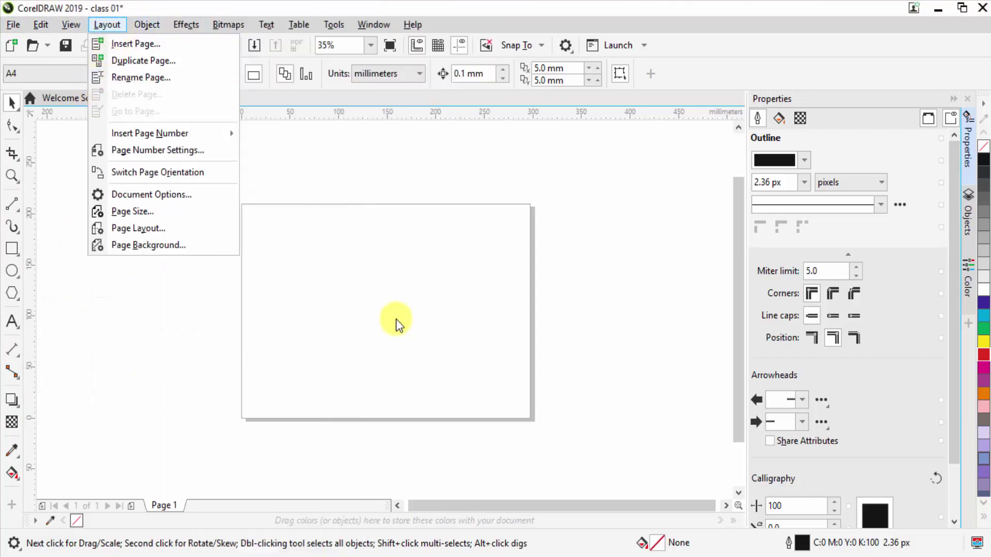
{"action": "left_click", "coordinate": [391, 313]}
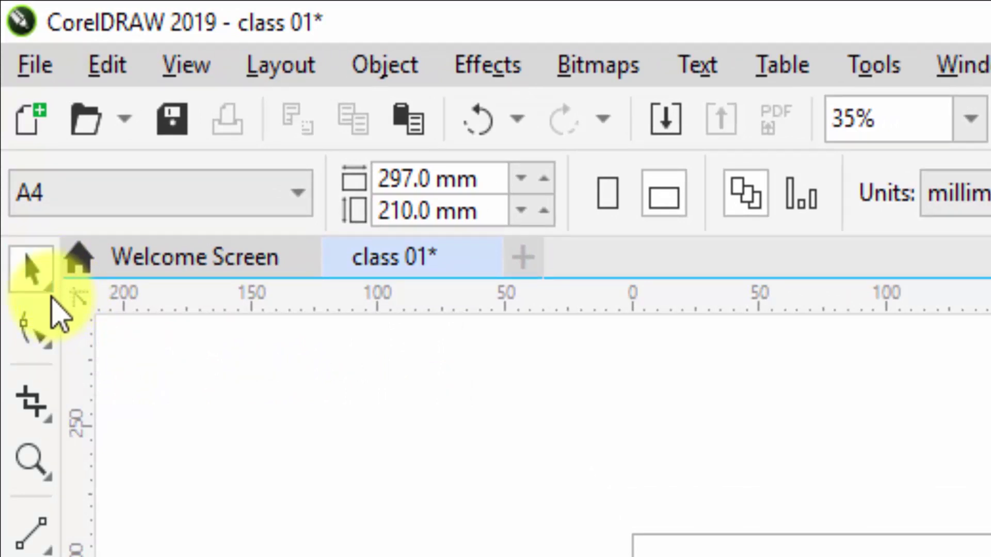
{"action": "left_click", "coordinate": [52, 298]}
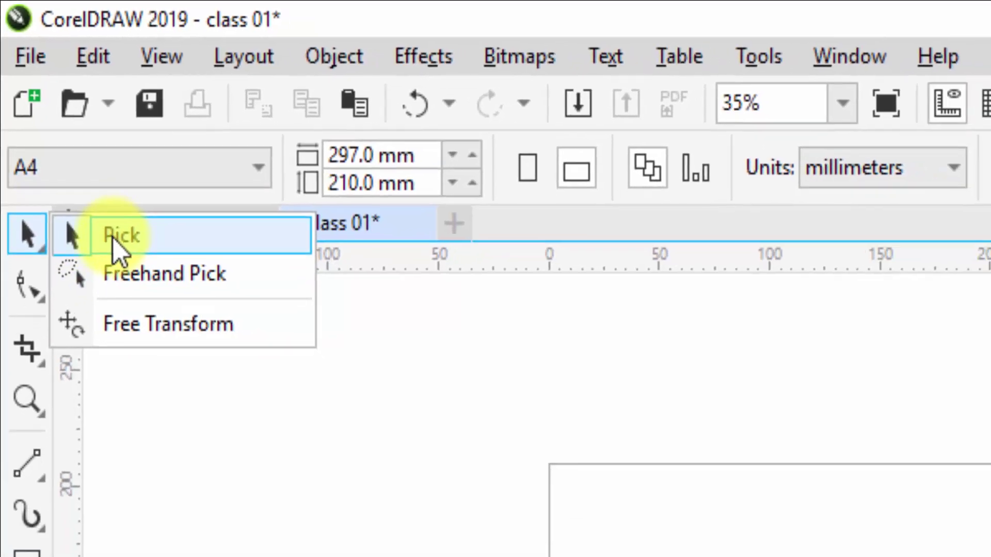
{"action": "left_click", "coordinate": [113, 241]}
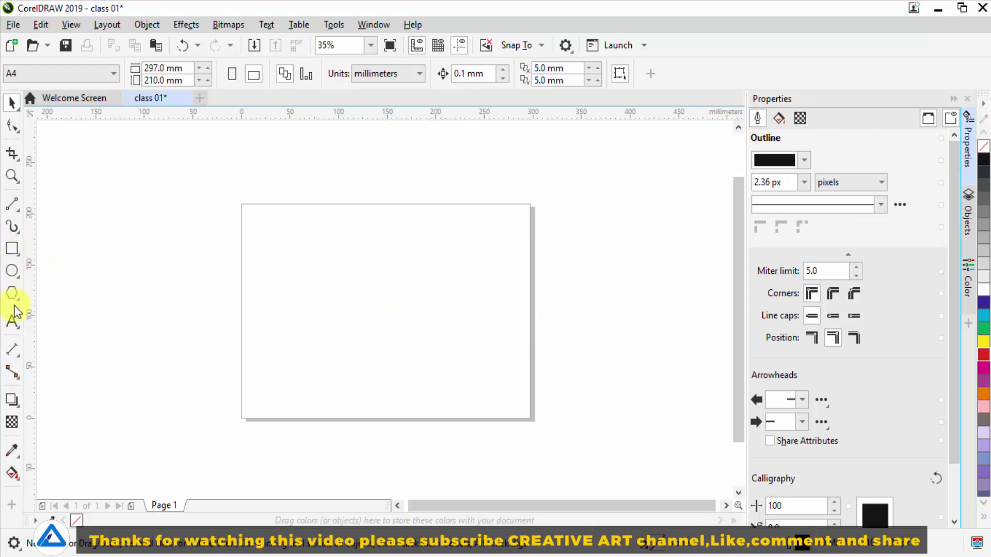
{"action": "left_click", "coordinate": [20, 256]}
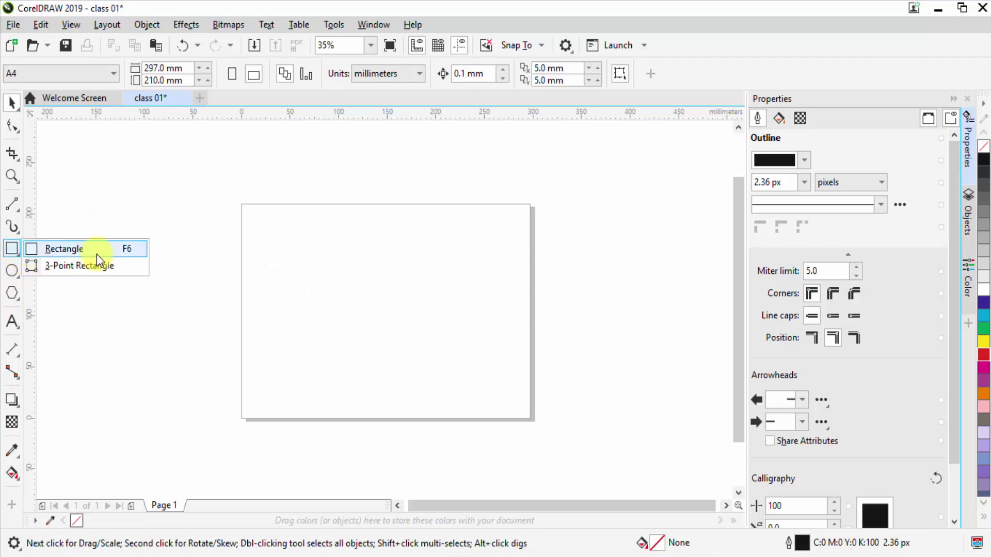
{"action": "left_click", "coordinate": [16, 274]}
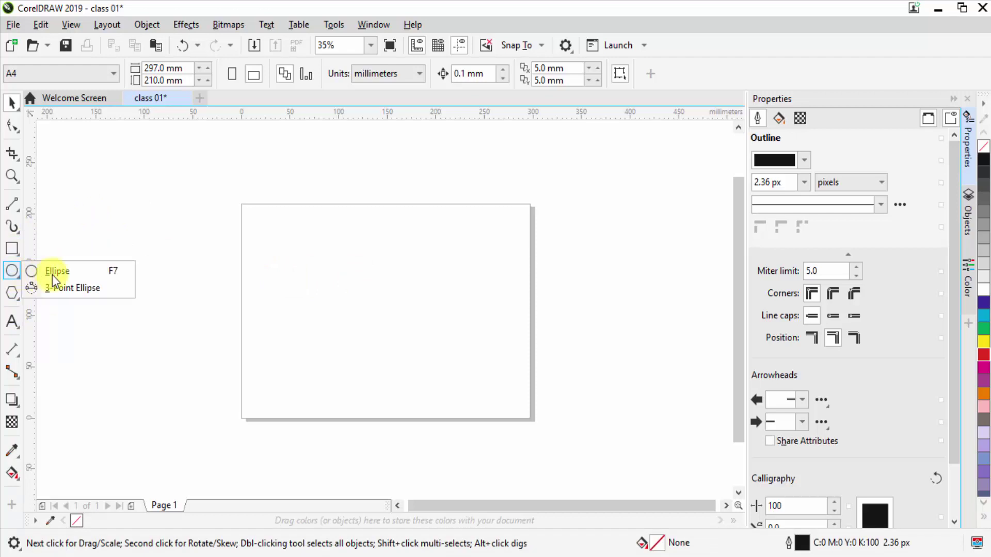
{"action": "left_click", "coordinate": [11, 296]}
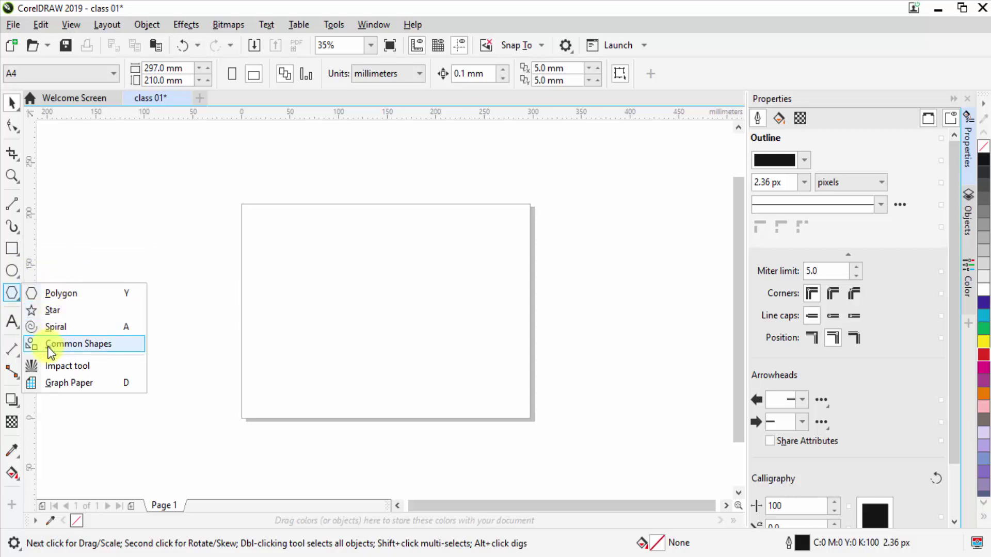
- Draw five separate rectangles of different sizes across the page with the Rectangle tool, then deselect them
{"action": "left_click", "coordinate": [11, 255]}
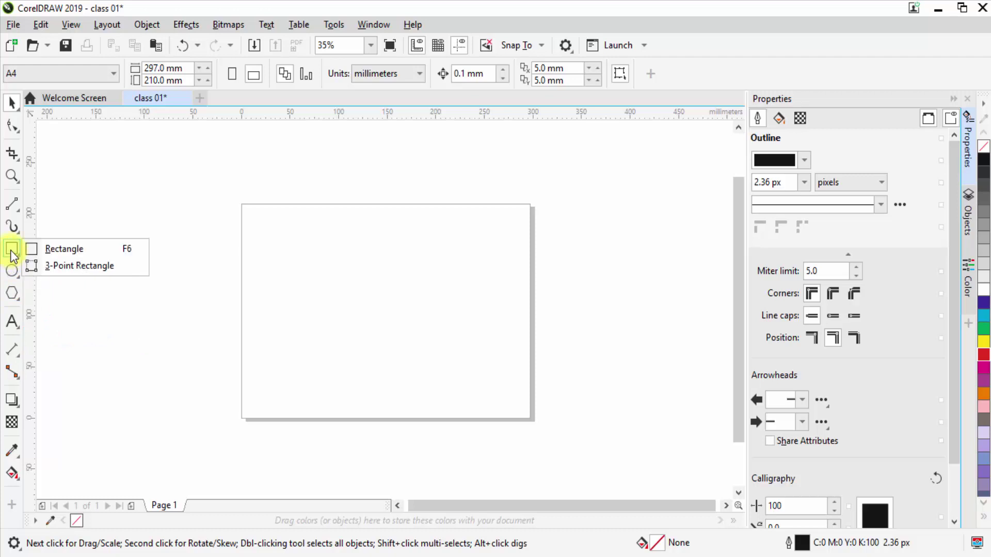
{"action": "left_click", "coordinate": [50, 251]}
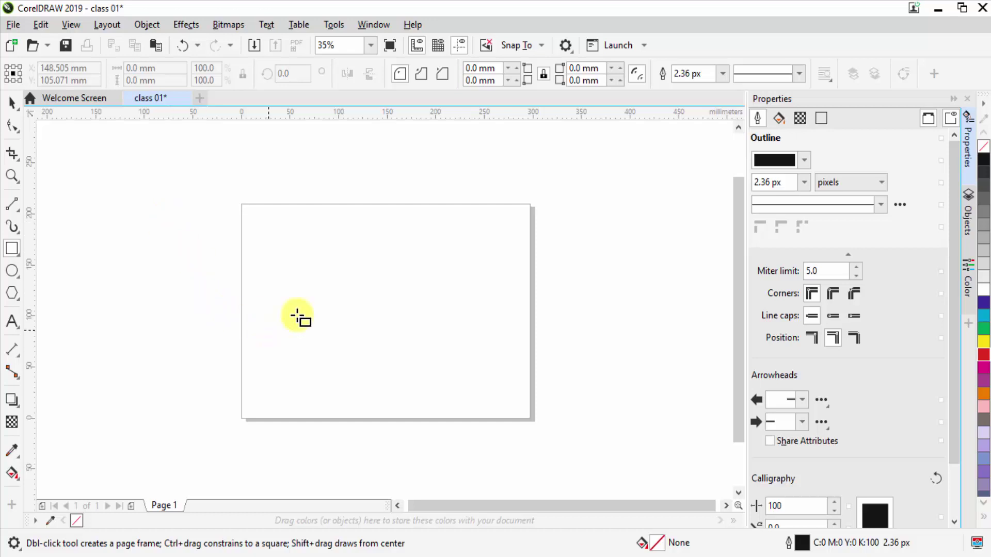
{"action": "scroll", "coordinate": [369, 300], "scroll_direction": "up", "scroll_amount": 2}
{"action": "left_click_drag", "start_coordinate": [233, 190], "coordinate": [312, 255]}
{"action": "left_click", "coordinate": [144, 363]}
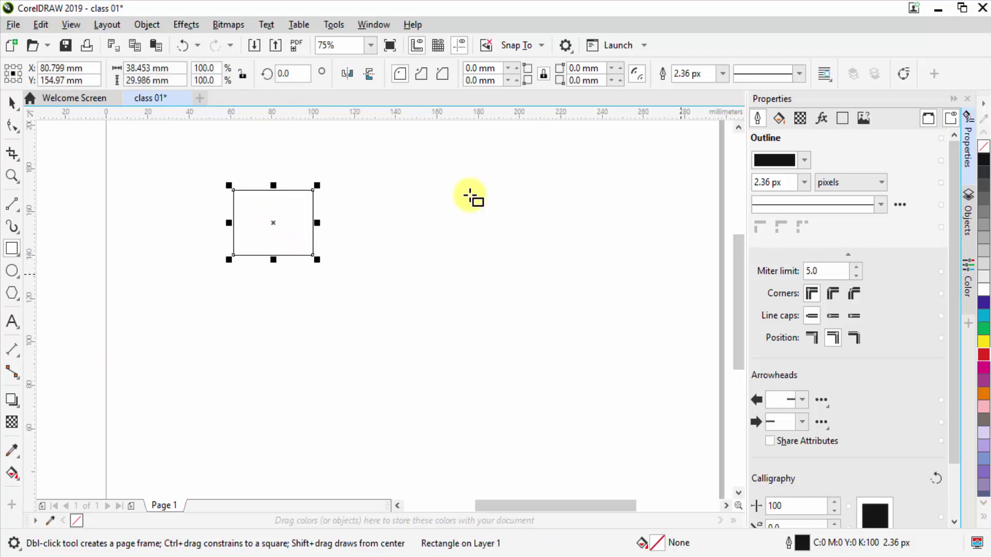
{"action": "left_click_drag", "start_coordinate": [363, 164], "coordinate": [551, 215]}
{"action": "left_click_drag", "start_coordinate": [109, 237], "coordinate": [199, 437]}
{"action": "mouse_move", "coordinate": [273, 309]}
{"action": "left_mouse_down"}
{"action": "mouse_move", "coordinate": [454, 342]}
{"action": "mouse_move", "coordinate": [542, 348]}
{"action": "mouse_move", "coordinate": [567, 263]}
{"action": "mouse_move", "coordinate": [629, 449]}
{"action": "left_mouse_up"}
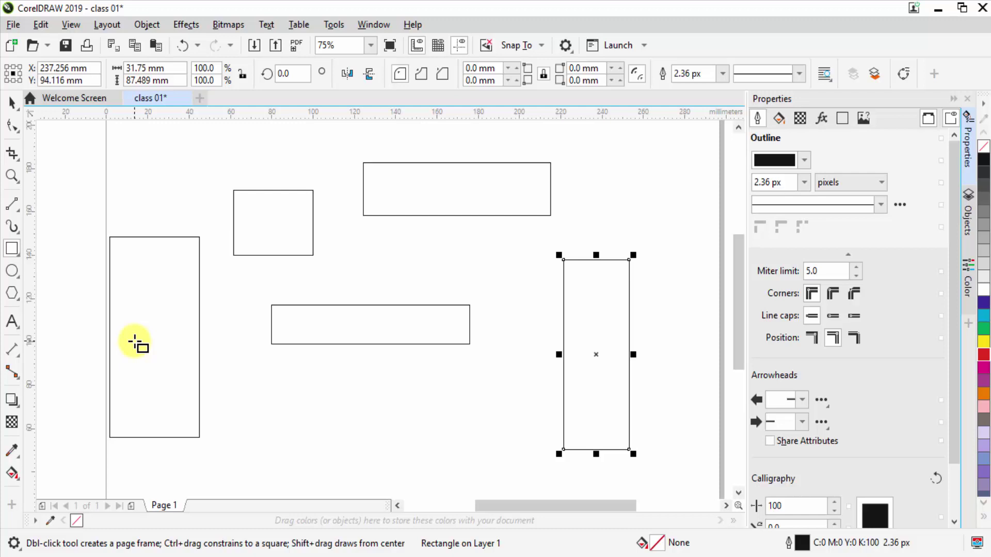
{"action": "key", "text": "space"}
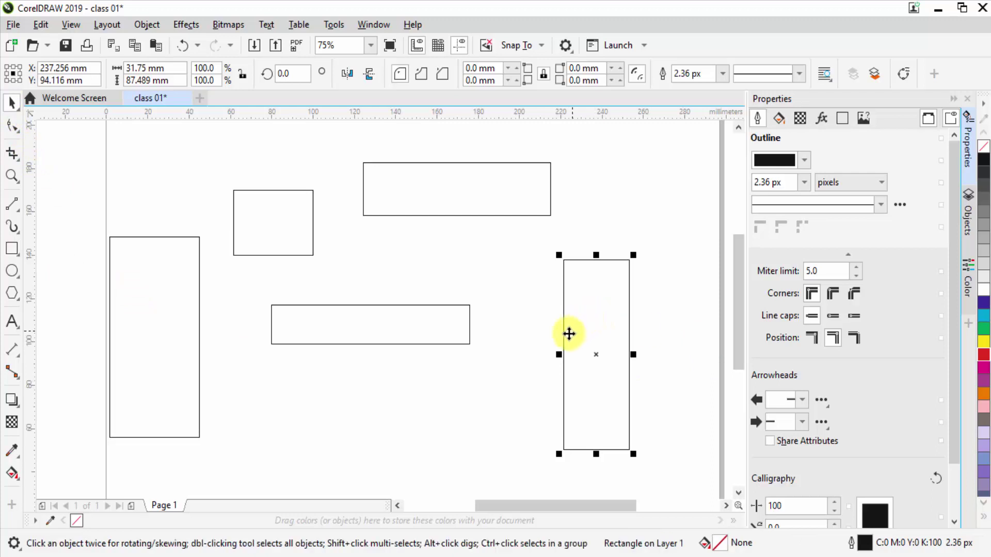
{"action": "left_click", "coordinate": [494, 373]}
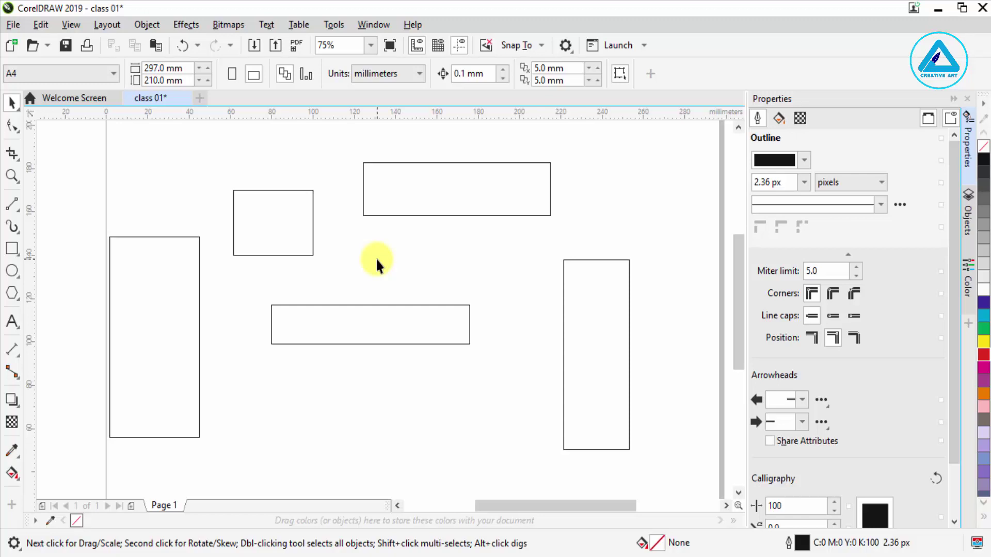
- Select all five rectangles and delete them from the page
{"action": "left_click", "coordinate": [14, 109]}
{"action": "left_click", "coordinate": [365, 203]}
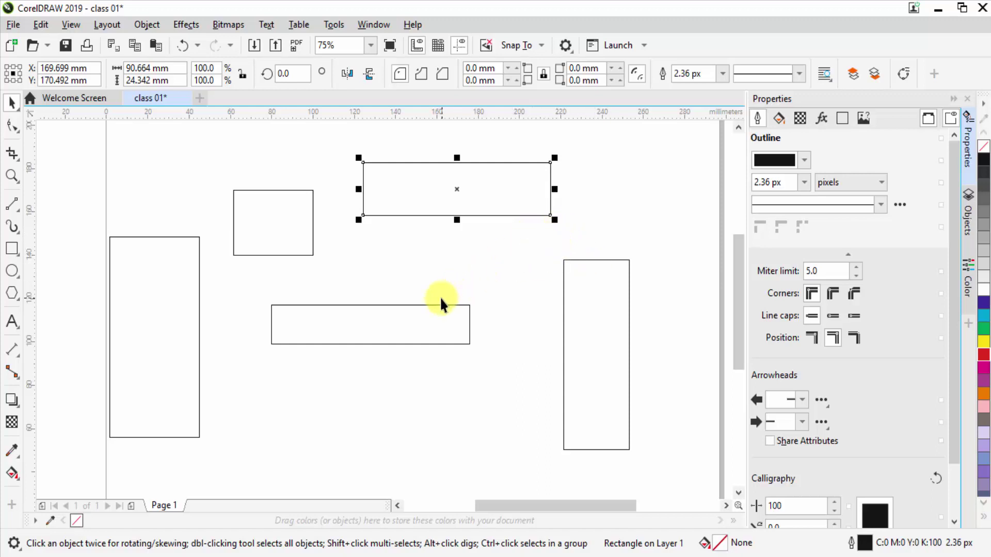
{"action": "key", "text": "ctrl+a"}
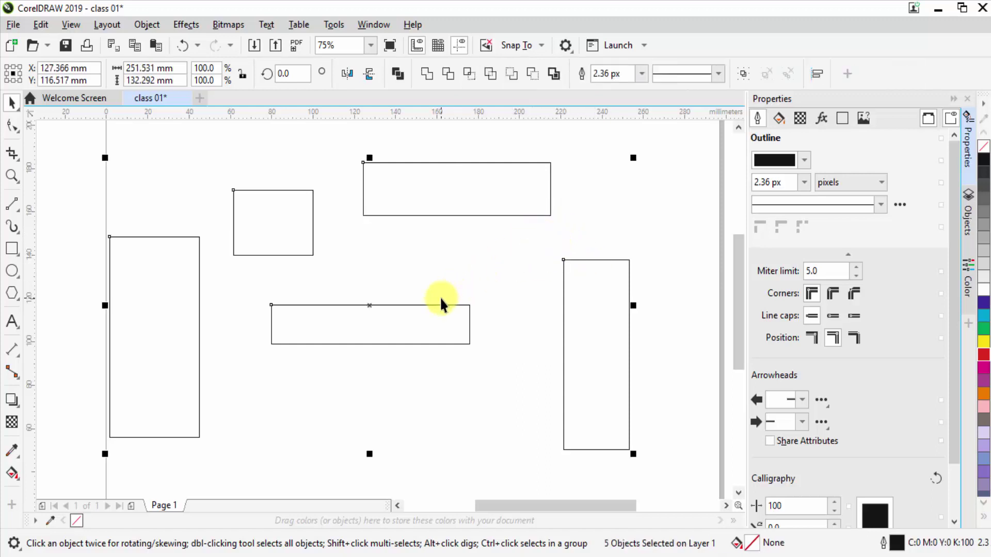
{"action": "key", "text": "Delete"}
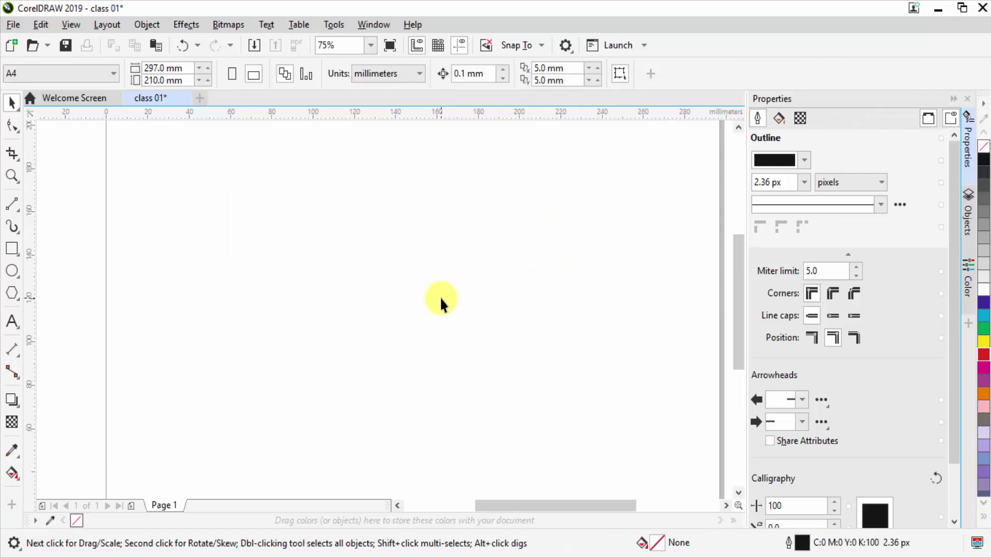
- Draw one rectangle about 89 mm wide and 78 mm high near the middle of the page, keeping it selected with the Pick tool
{"action": "left_click", "coordinate": [12, 248]}
{"action": "left_click_drag", "start_coordinate": [321, 212], "coordinate": [504, 384]}
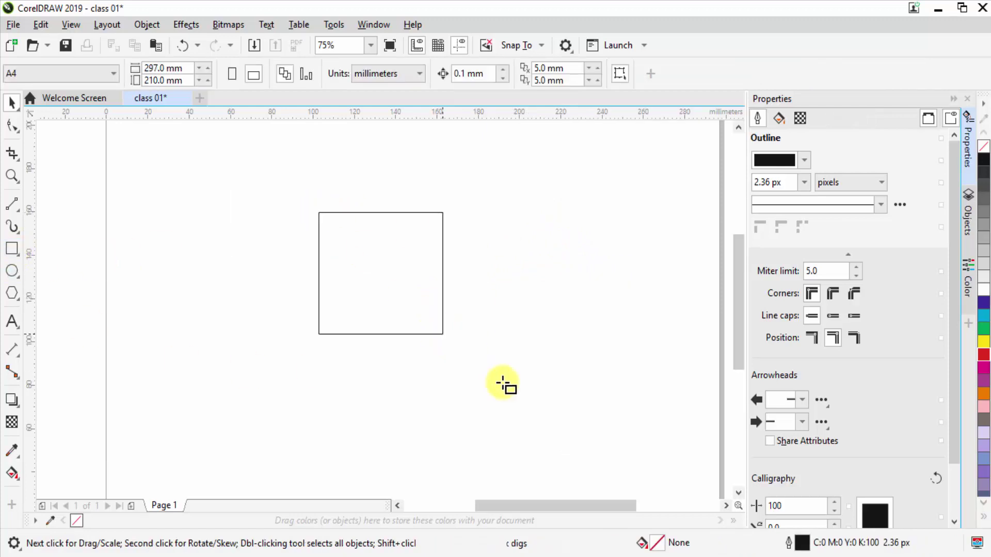
{"action": "key", "text": "Escape"}
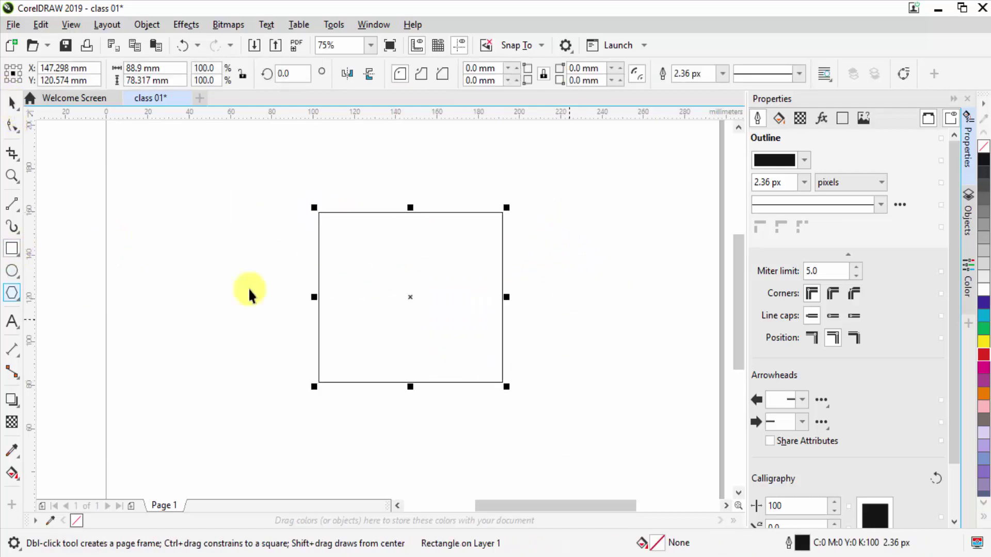
{"action": "key", "text": "space"}
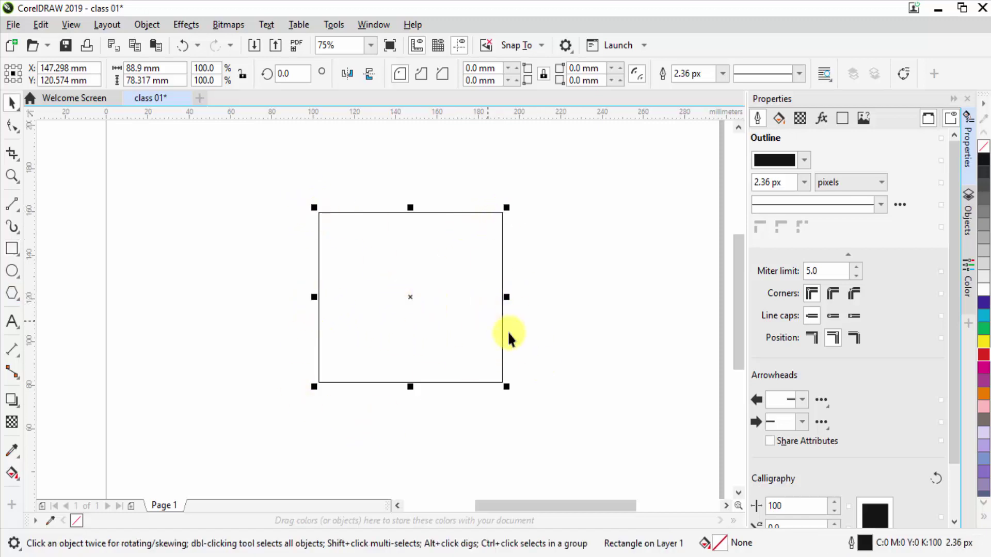
- Stretch the rectangle sideways to about 245 mm wide and flatten it to about 20 mm high
{"action": "left_click_drag", "start_coordinate": [506, 296], "coordinate": [641, 298]}
{"action": "left_click_drag", "start_coordinate": [319, 297], "coordinate": [127, 271]}
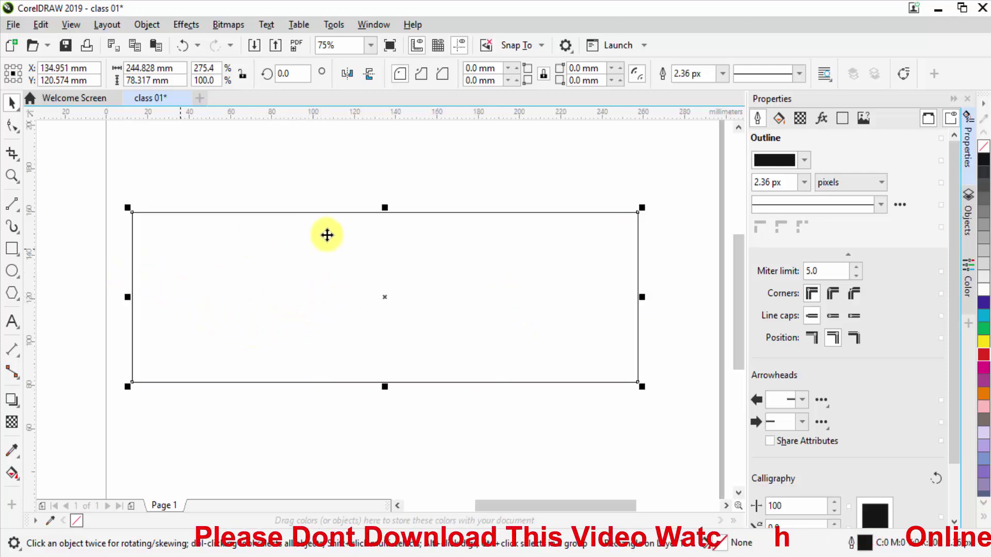
{"action": "left_click_drag", "start_coordinate": [382, 203], "coordinate": [385, 340]}
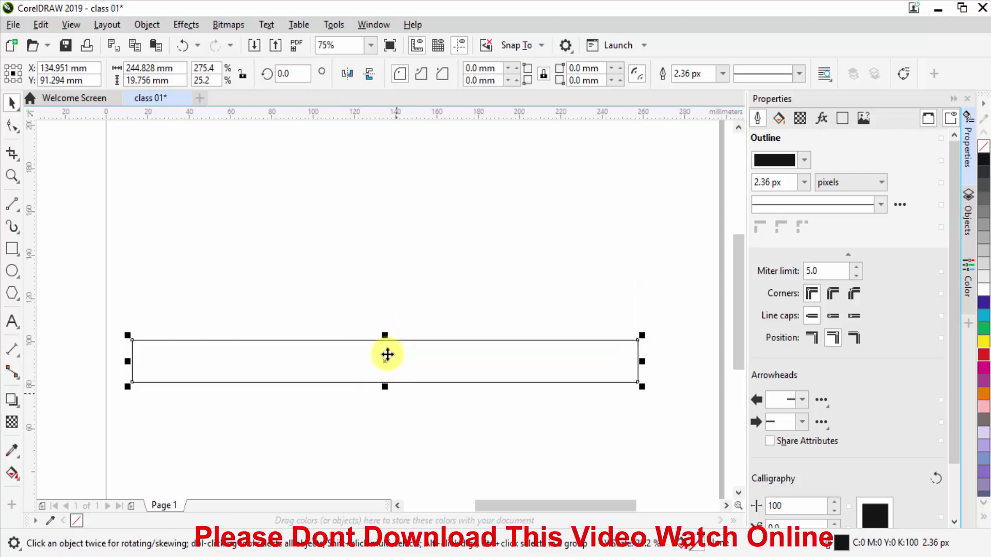
- Resize the flattened rectangle to about 89 mm wide and 90 mm high on the left half of the page
{"action": "left_click_drag", "start_coordinate": [128, 361], "coordinate": [211, 326]}
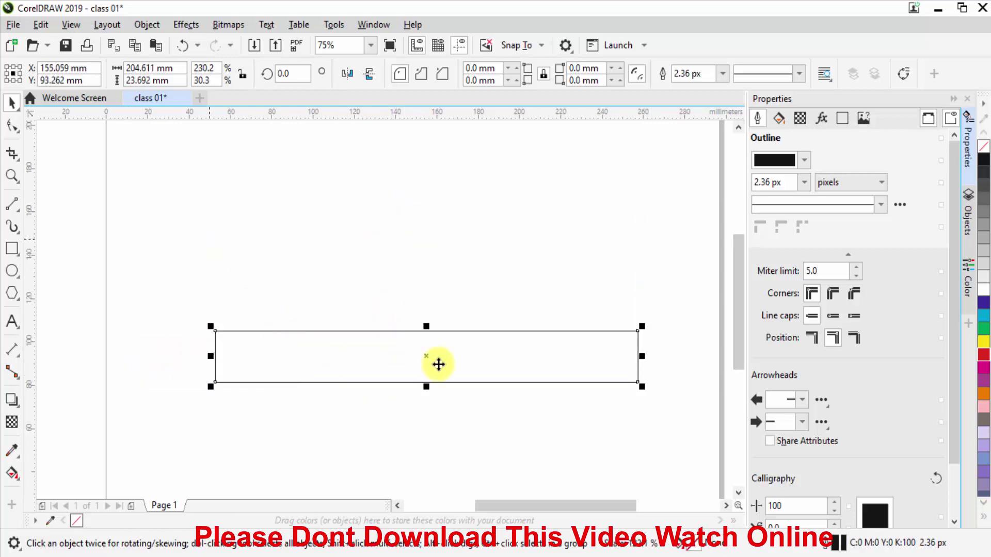
{"action": "mouse_move", "coordinate": [428, 331]}
{"action": "left_mouse_down"}
{"action": "mouse_move", "coordinate": [427, 274]}
{"action": "mouse_move", "coordinate": [405, 259]}
{"action": "mouse_move", "coordinate": [397, 283]}
{"action": "mouse_move", "coordinate": [415, 331]}
{"action": "left_mouse_up"}
{"action": "left_click_drag", "start_coordinate": [640, 272], "coordinate": [259, 284]}
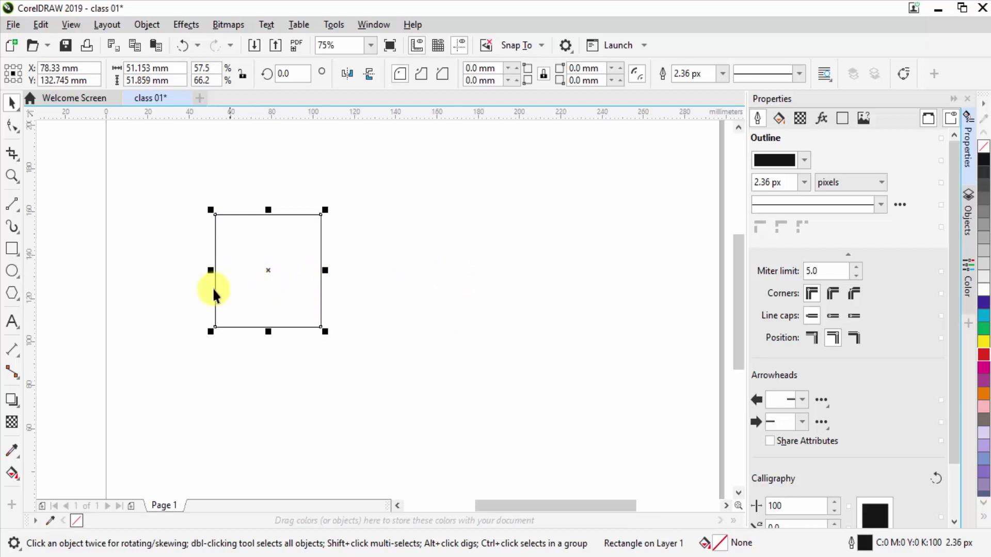
{"action": "left_click_drag", "start_coordinate": [325, 331], "coordinate": [472, 410]}
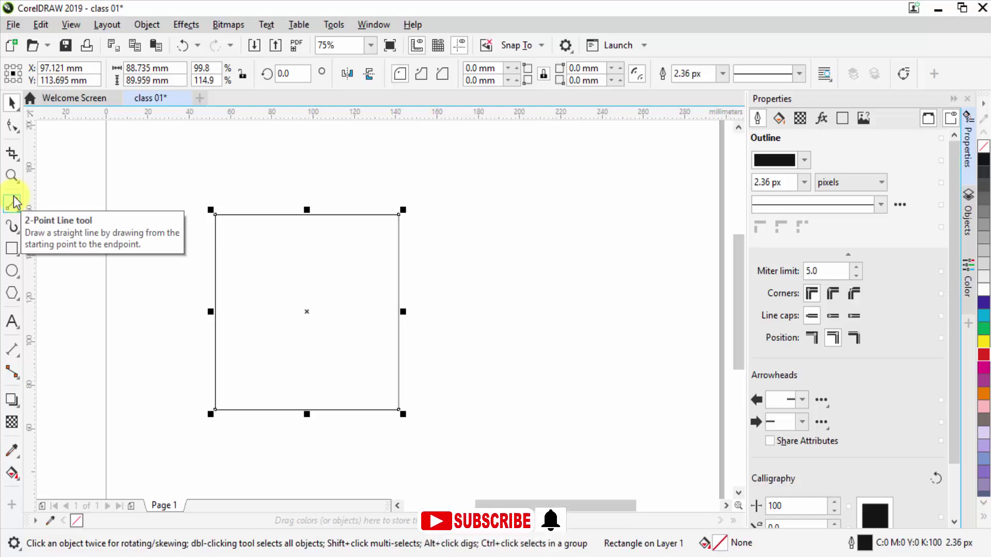
- Shrink the rectangle from its lower-right corner to about 37 mm wide and 38 mm high, and deselect it
{"action": "left_click", "coordinate": [13, 202]}
{"action": "left_click_drag", "start_coordinate": [403, 414], "coordinate": [298, 301]}
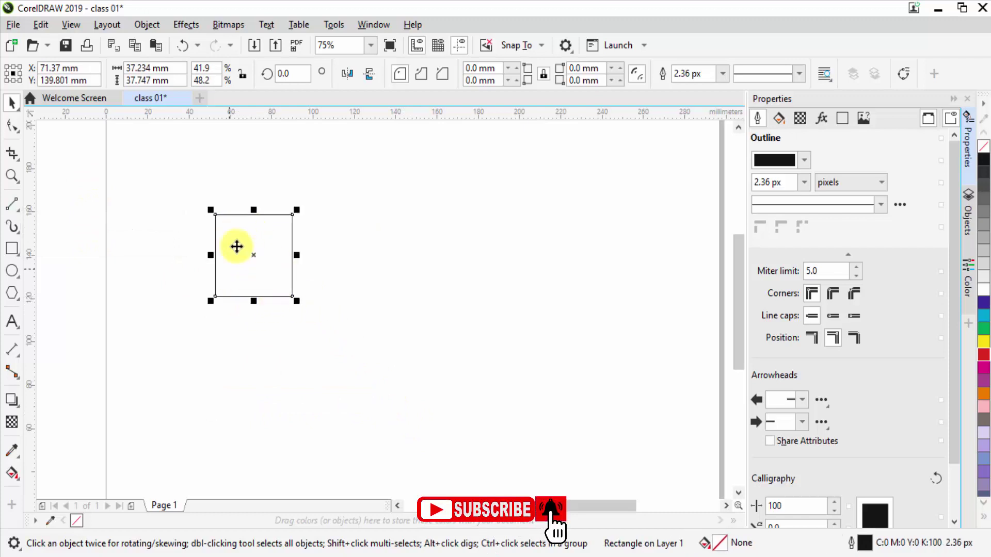
{"action": "left_click", "coordinate": [407, 322]}
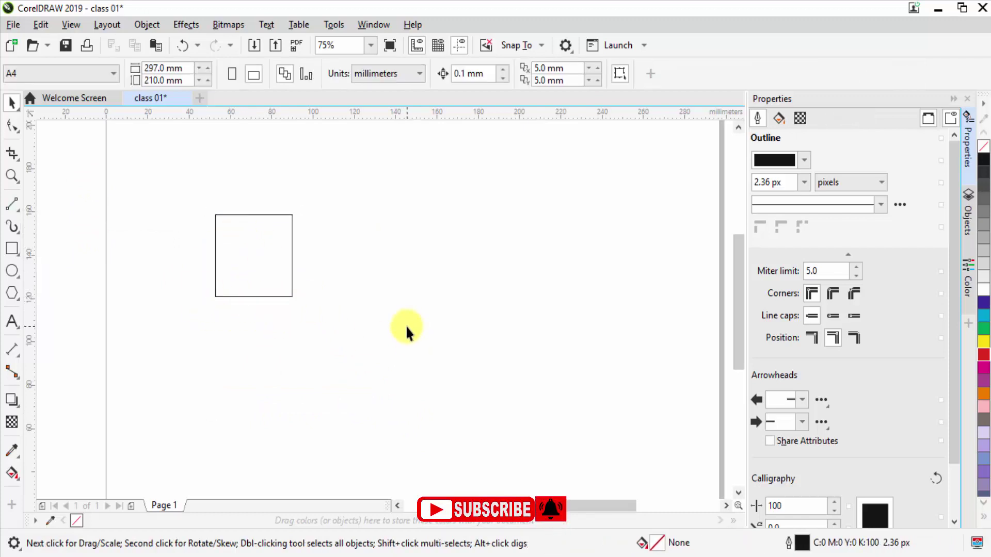
- Select the small rectangle, move it around the page to about X 114 mm, Y 120 mm, and deselect it
{"action": "left_click", "coordinate": [253, 239]}
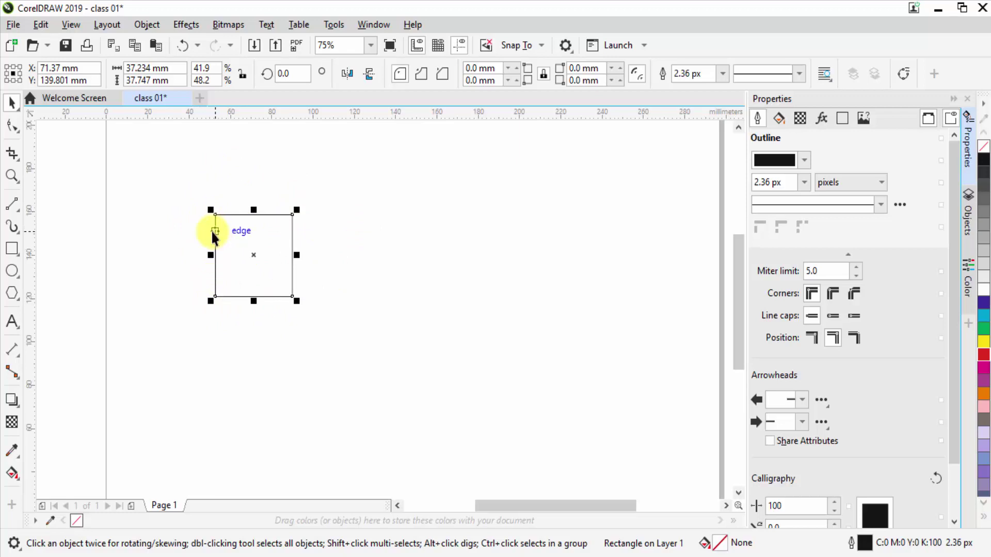
{"action": "left_click_drag", "start_coordinate": [264, 234], "coordinate": [579, 364]}
{"action": "left_click_drag", "start_coordinate": [487, 344], "coordinate": [222, 265]}
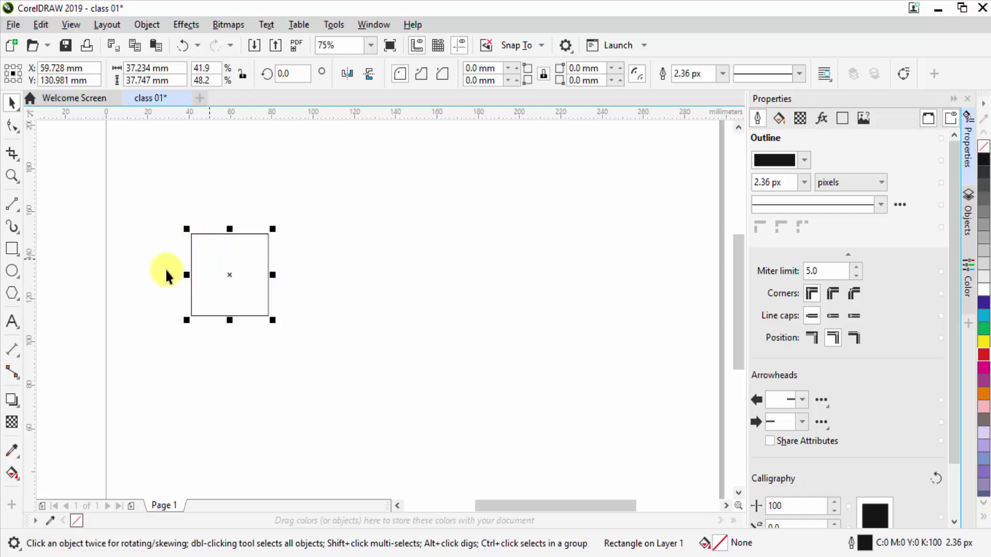
{"action": "left_click_drag", "start_coordinate": [215, 261], "coordinate": [315, 282]}
{"action": "scroll", "coordinate": [339, 300], "scroll_direction": "up", "scroll_amount": 2}
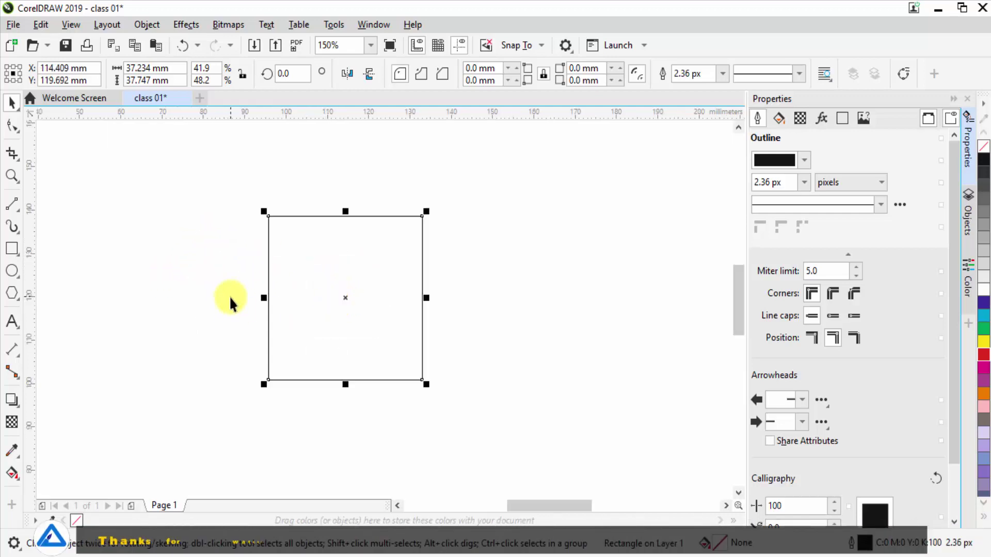
{"action": "left_click", "coordinate": [622, 318]}
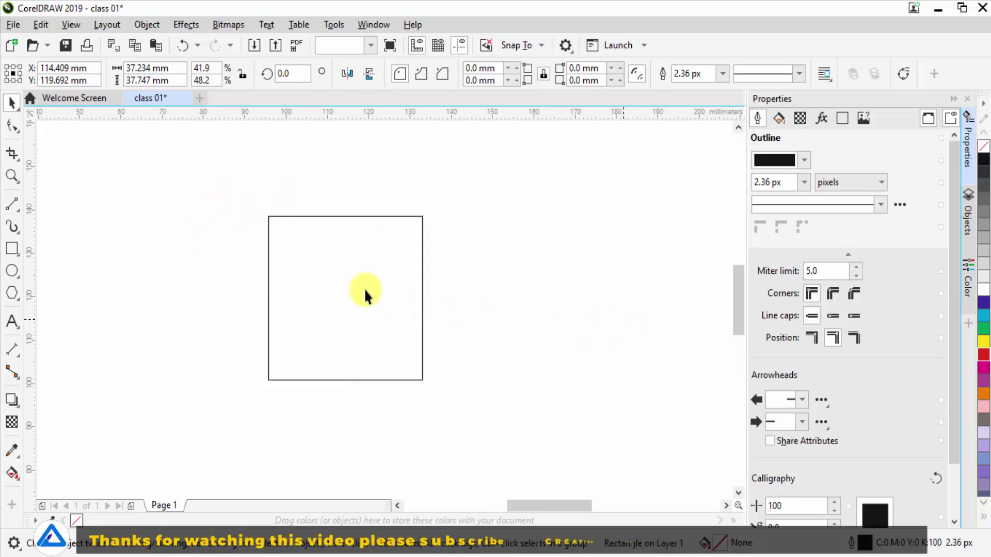
- Switch the rectangle from its sizing handles to its rotation handles and rotate it about its centre
{"action": "left_click", "coordinate": [324, 275]}
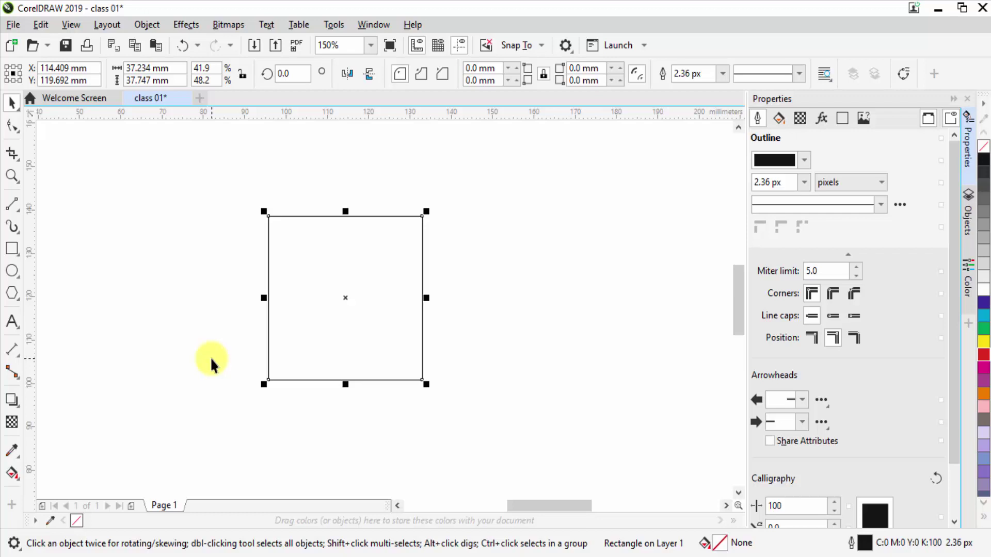
{"action": "left_click", "coordinate": [329, 264]}
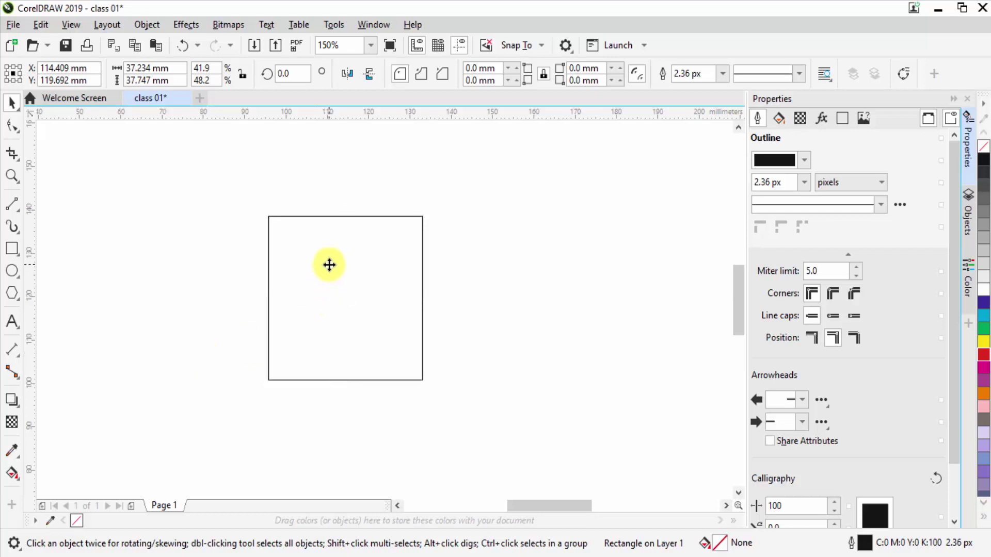
{"action": "left_click", "coordinate": [285, 277]}
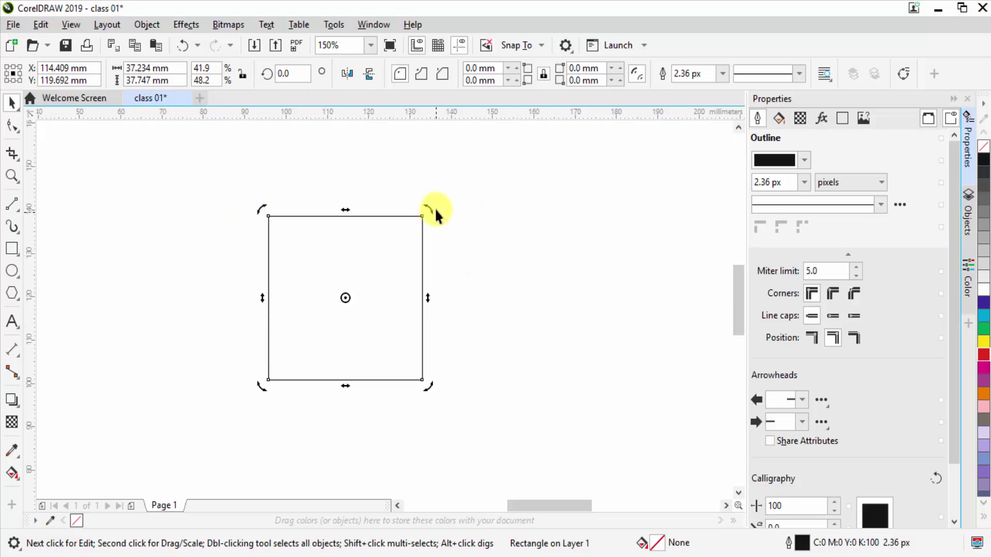
{"action": "left_click_drag", "start_coordinate": [423, 205], "coordinate": [464, 324]}
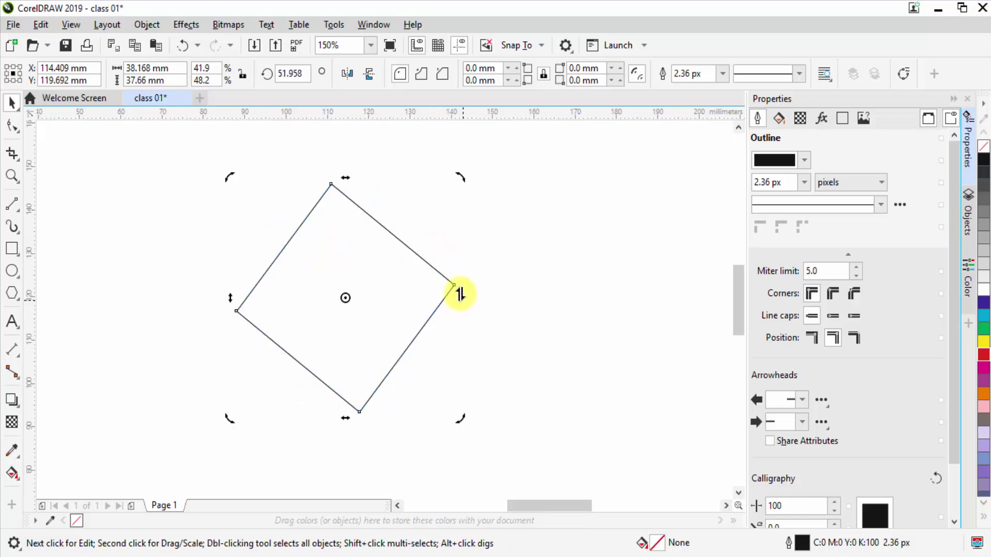
- Try further free rotations of the rectangle about its centre, and undo them until it is almost upright
{"action": "left_click_drag", "start_coordinate": [460, 173], "coordinate": [472, 320]}
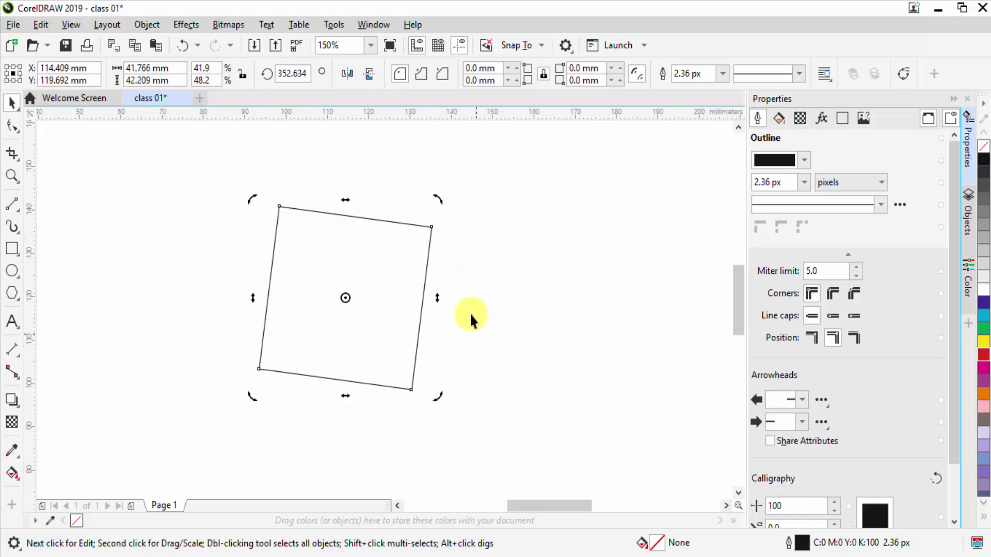
{"action": "left_click_drag", "start_coordinate": [435, 203], "coordinate": [167, 279]}
{"action": "left_click_drag", "start_coordinate": [458, 416], "coordinate": [517, 325]}
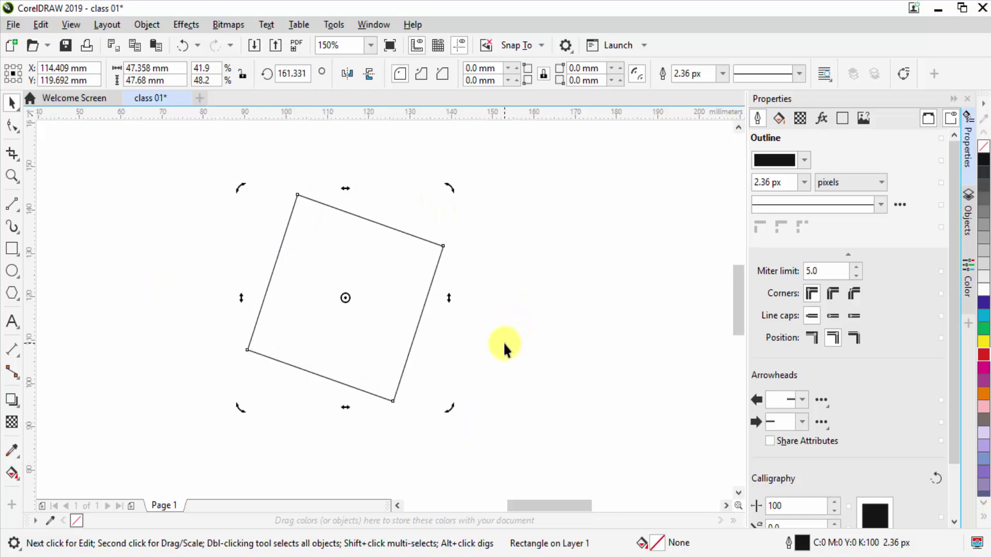
{"action": "key", "text": "ctrl+z"}
{"action": "key", "text": "ctrl+z"}
{"action": "key", "text": "ctrl+z"}
{"action": "key", "text": "ctrl+z"}
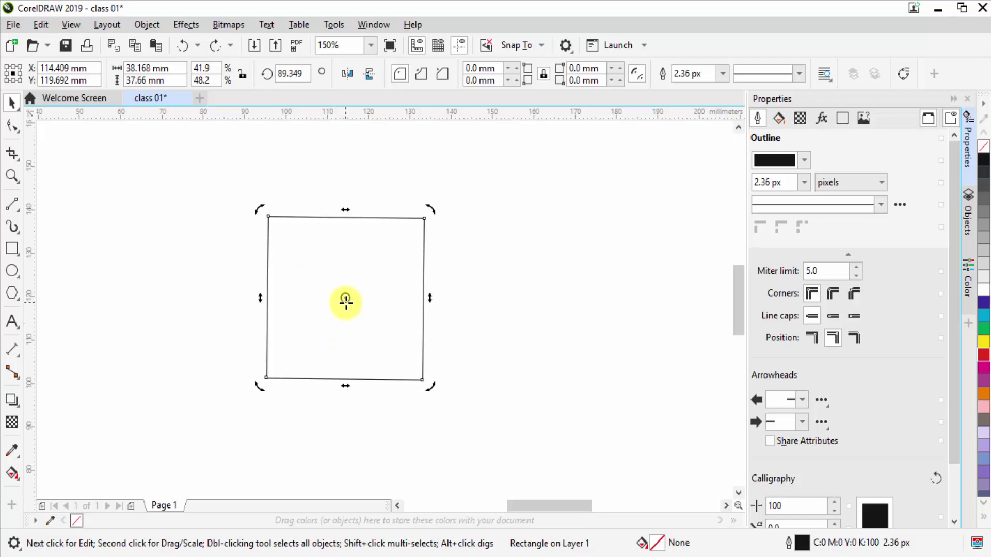
- Move the rotation centre to the rectangle's lower-left corner, try rotating it to about 55 degrees, and undo the rotation
{"action": "left_click_drag", "start_coordinate": [345, 302], "coordinate": [266, 377]}
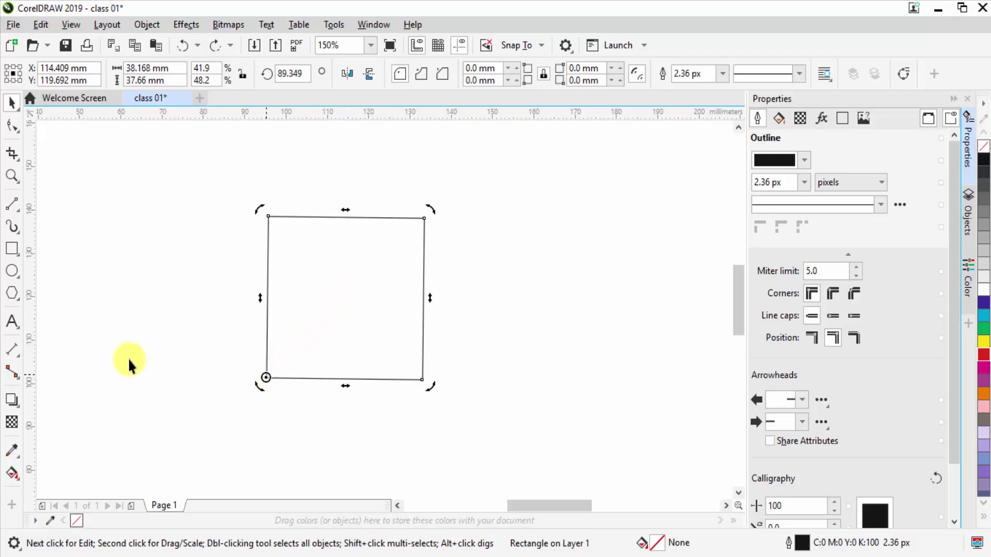
{"action": "left_click_drag", "start_coordinate": [430, 208], "coordinate": [444, 387]}
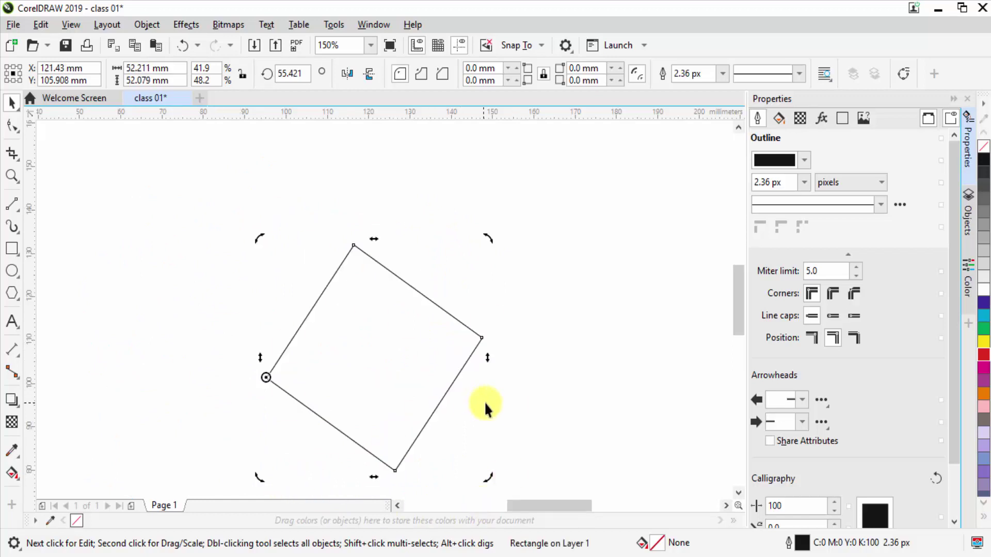
{"action": "key", "text": "ctrl+z"}
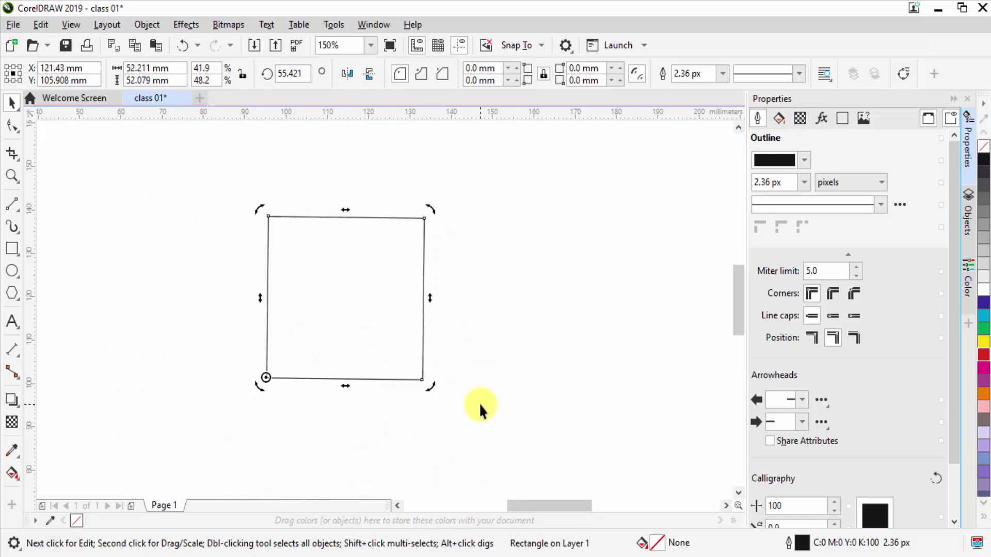
- Try rotating the rectangle about its upper-left corner to about 76 degrees, and undo back to the centred rotation point
{"action": "left_click_drag", "start_coordinate": [266, 377], "coordinate": [268, 216]}
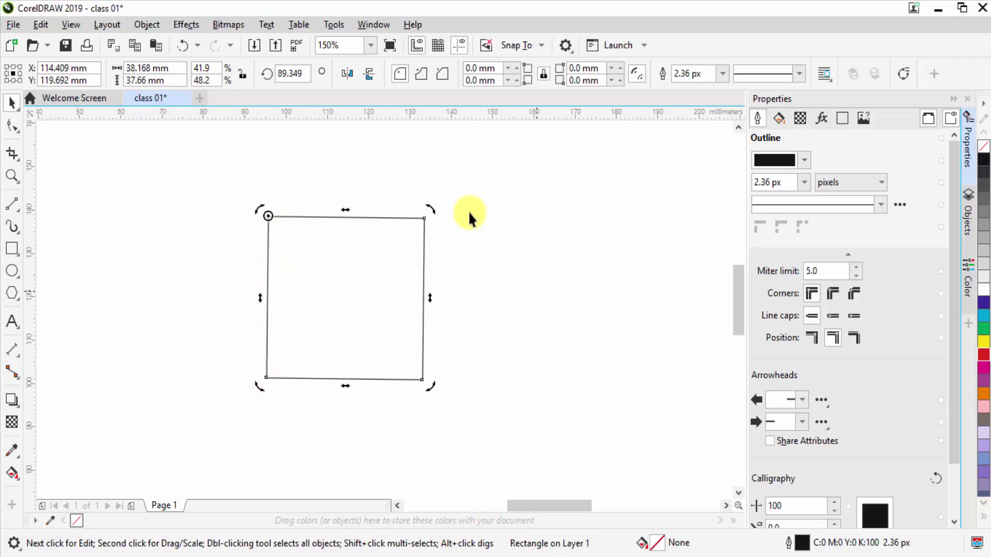
{"action": "left_click_drag", "start_coordinate": [432, 210], "coordinate": [491, 259]}
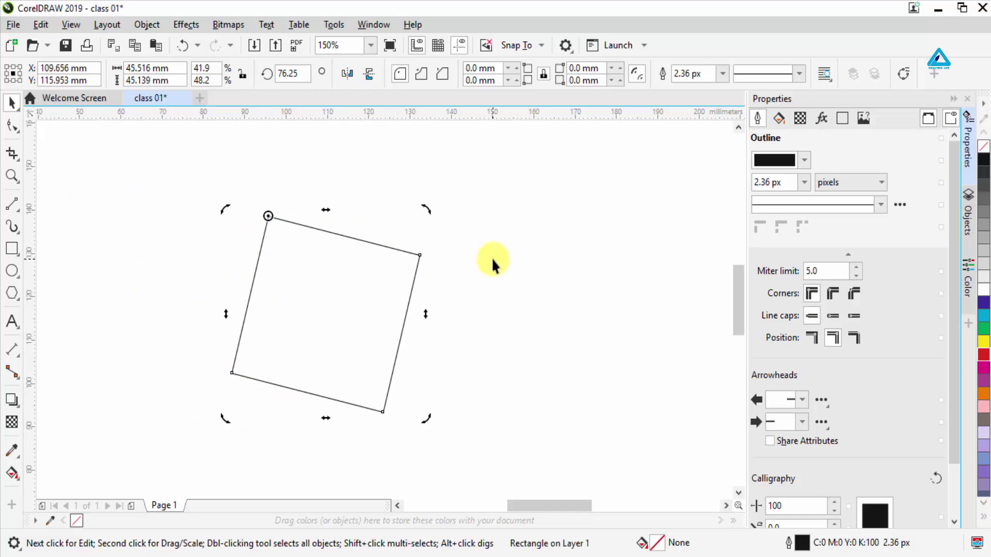
{"action": "key", "text": "ctrl+z"}
{"action": "key", "text": "ctrl+z"}
{"action": "key", "text": "ctrl+z"}
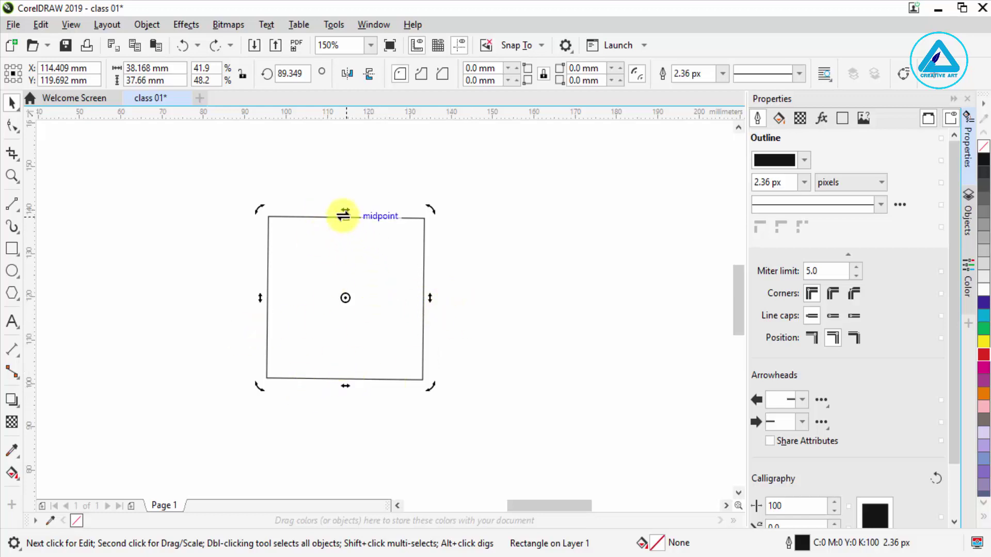
- Try skewing the rectangle horizontally to about 58 mm overall width and vertically to about 71 mm overall height, undoing each skew
{"action": "left_click_drag", "start_coordinate": [343, 212], "coordinate": [432, 209]}
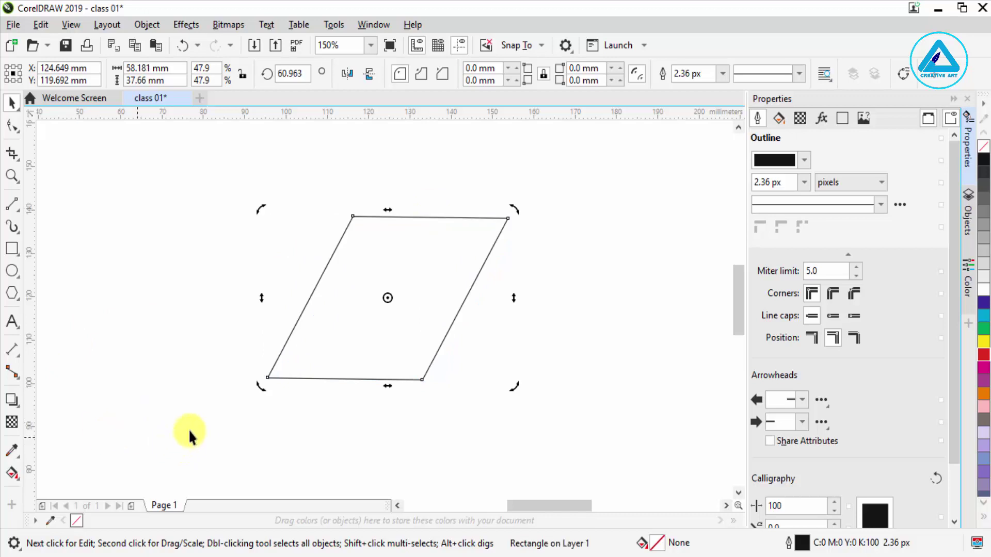
{"action": "key", "text": "ctrl+z"}
{"action": "left_click_drag", "start_coordinate": [426, 304], "coordinate": [426, 490]}
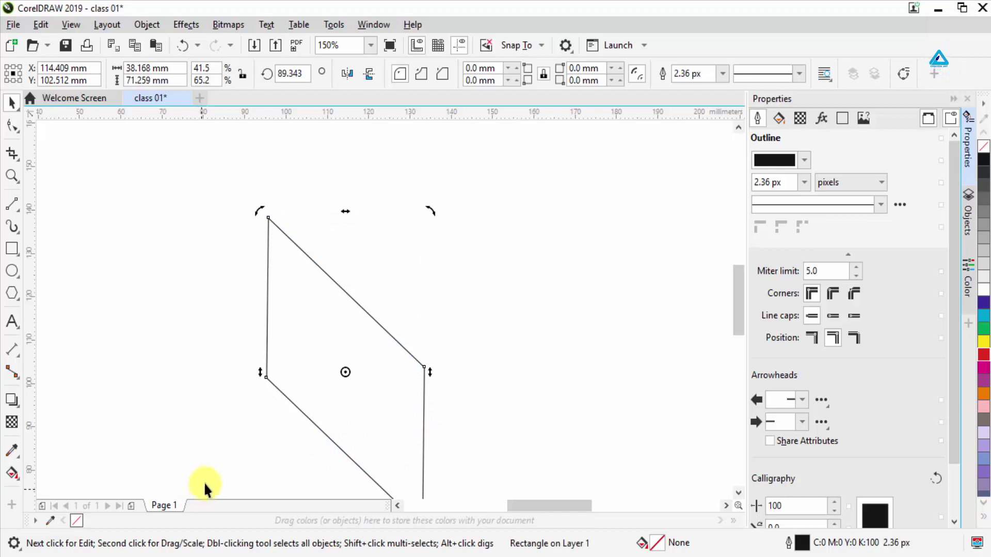
{"action": "key", "text": "ctrl+z"}
- Try skewing the rectangle from its left edge and from its bottom edge, undo each skew, and deselect it
{"action": "double_click", "coordinate": [267, 320]}
{"action": "left_click_drag", "start_coordinate": [258, 299], "coordinate": [275, 462]}
{"action": "key", "text": "ctrl+z"}
{"action": "left_click_drag", "start_coordinate": [314, 385], "coordinate": [115, 385]}
{"action": "key", "text": "ctrl+z"}
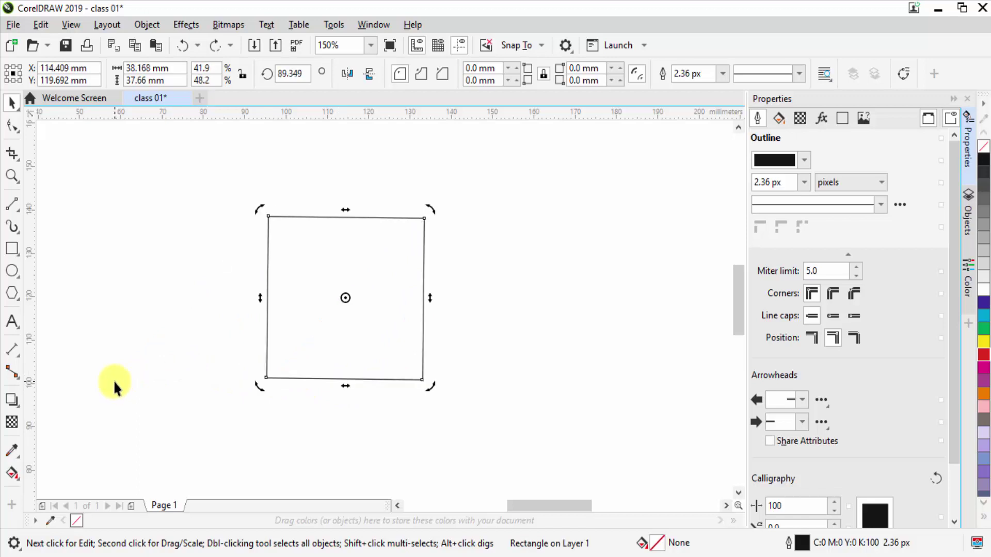
{"action": "left_click", "coordinate": [519, 315]}
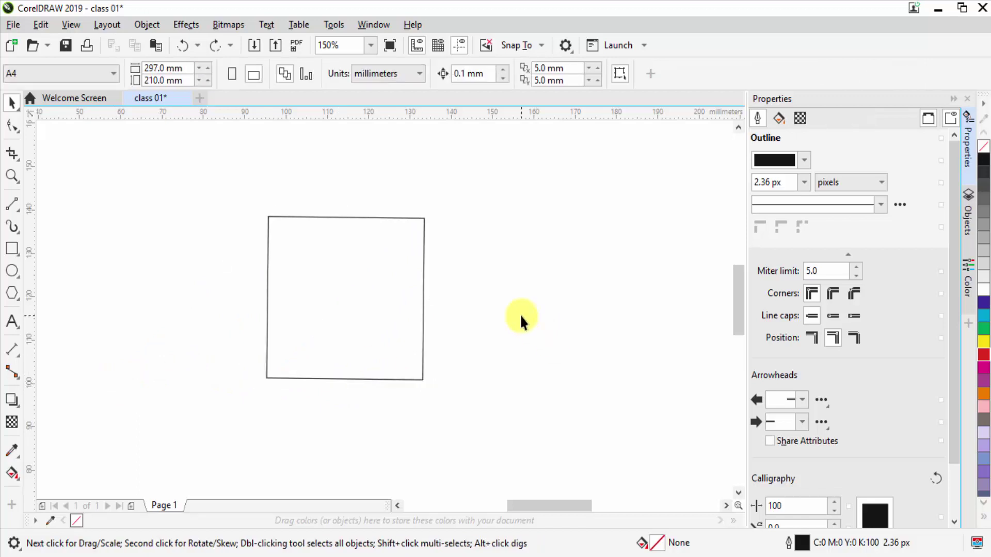
- Fill the rectangle with cyan from the colour palette and deselect it
{"action": "left_click", "coordinate": [332, 250]}
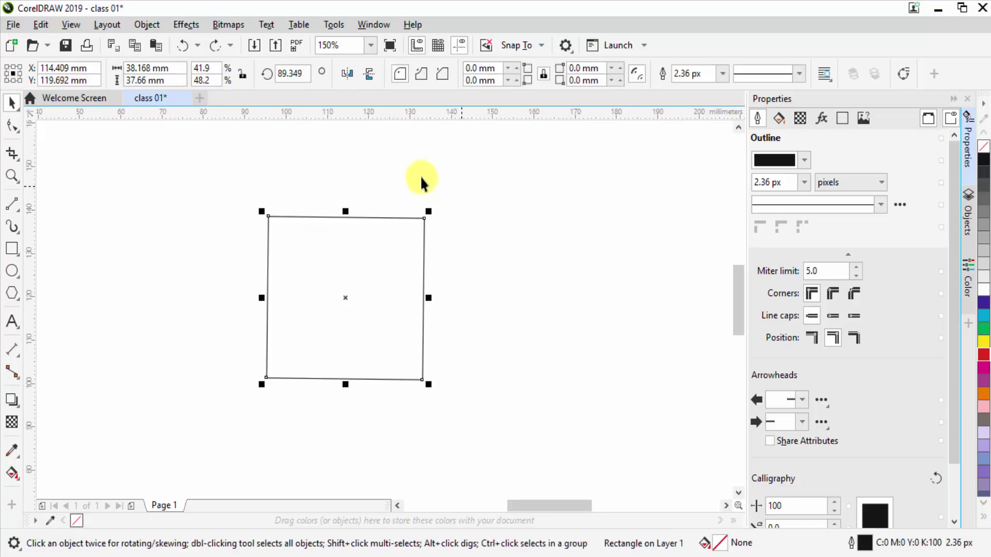
{"action": "left_click", "coordinate": [986, 325]}
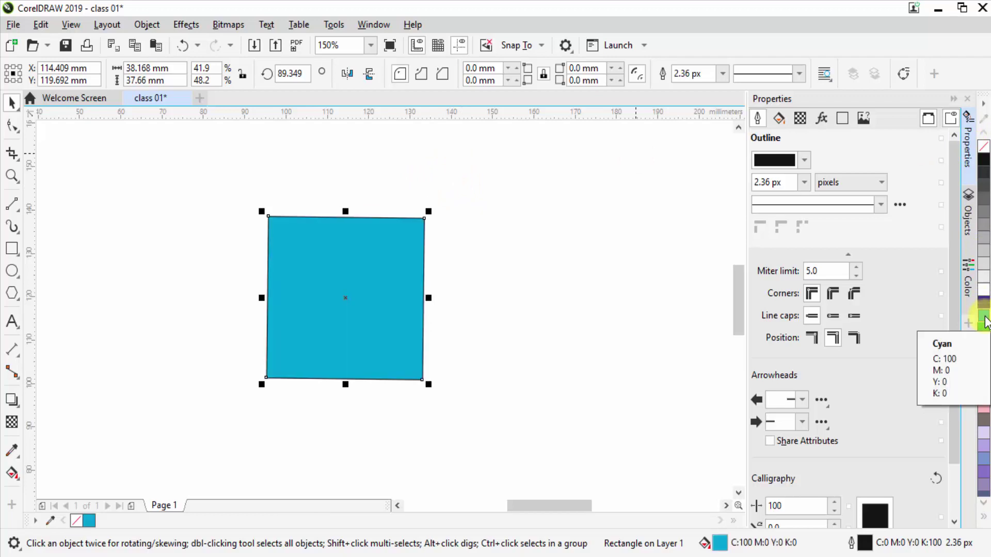
{"action": "left_click", "coordinate": [565, 234]}
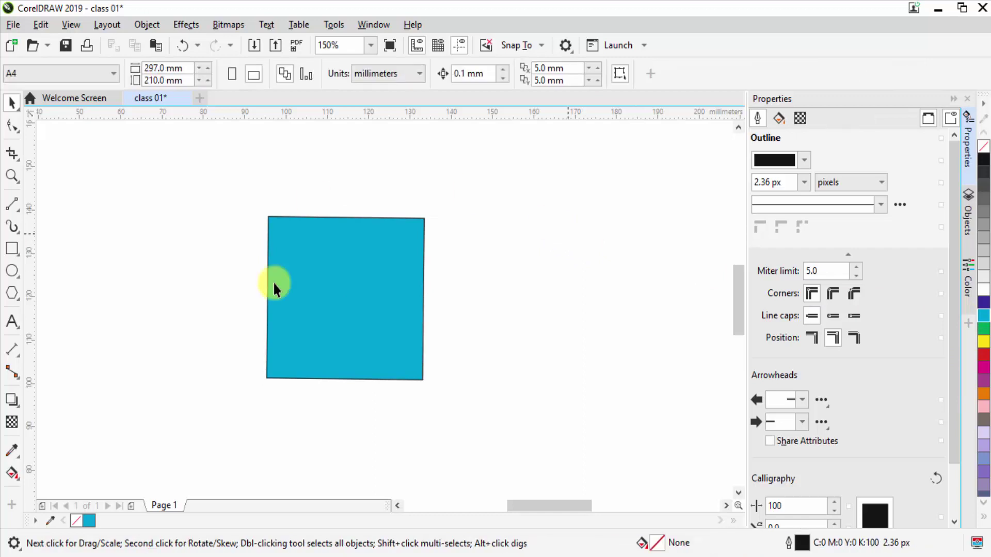
- Try choosing palette colours with no object selected, and cancel the change to the document defaults each time
{"action": "left_click", "coordinate": [985, 357]}
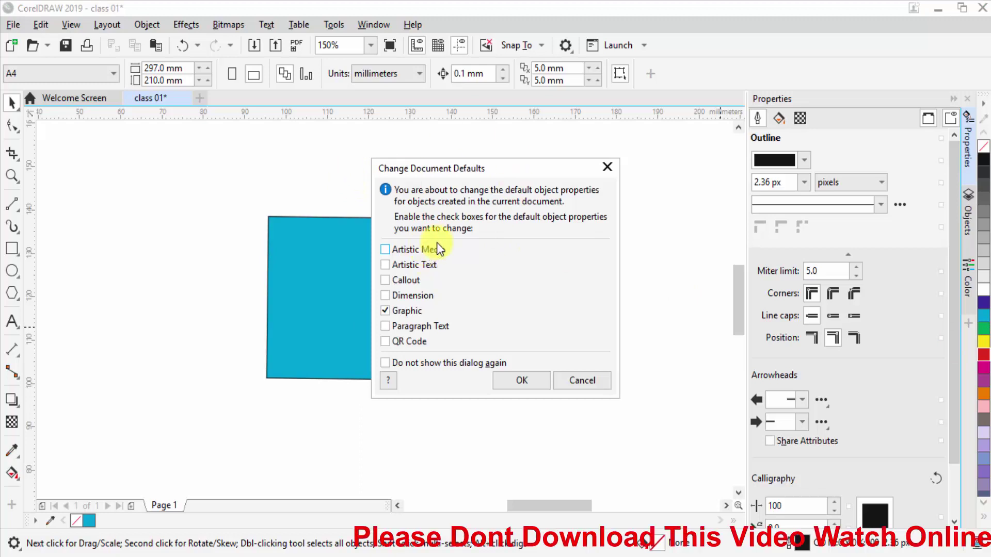
{"action": "left_click_drag", "start_coordinate": [446, 175], "coordinate": [558, 168]}
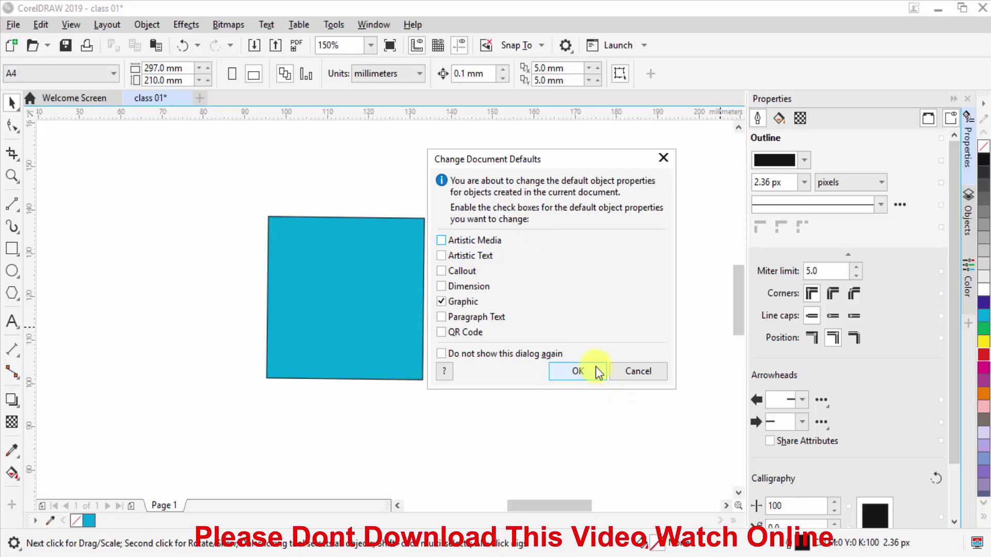
{"action": "left_click", "coordinate": [649, 372]}
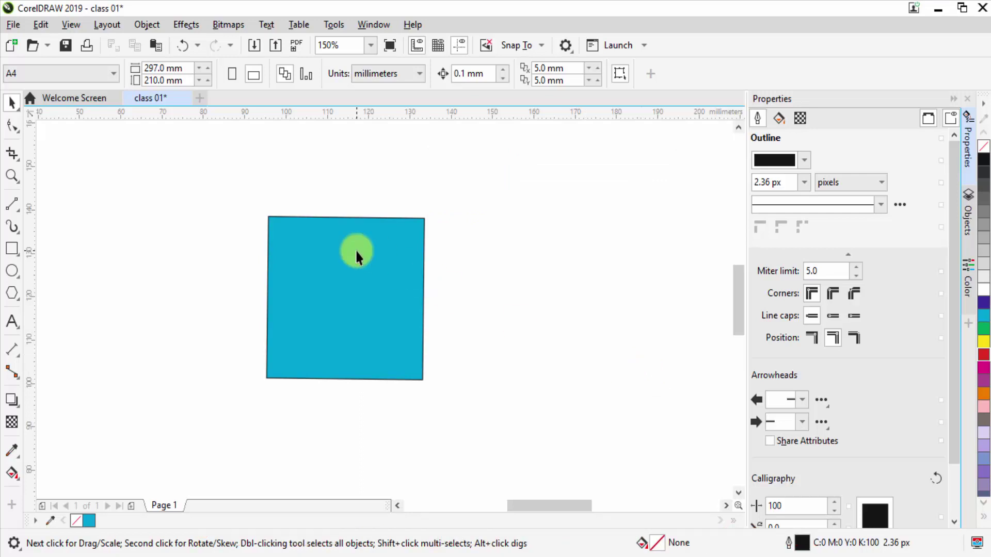
{"action": "left_click", "coordinate": [982, 322]}
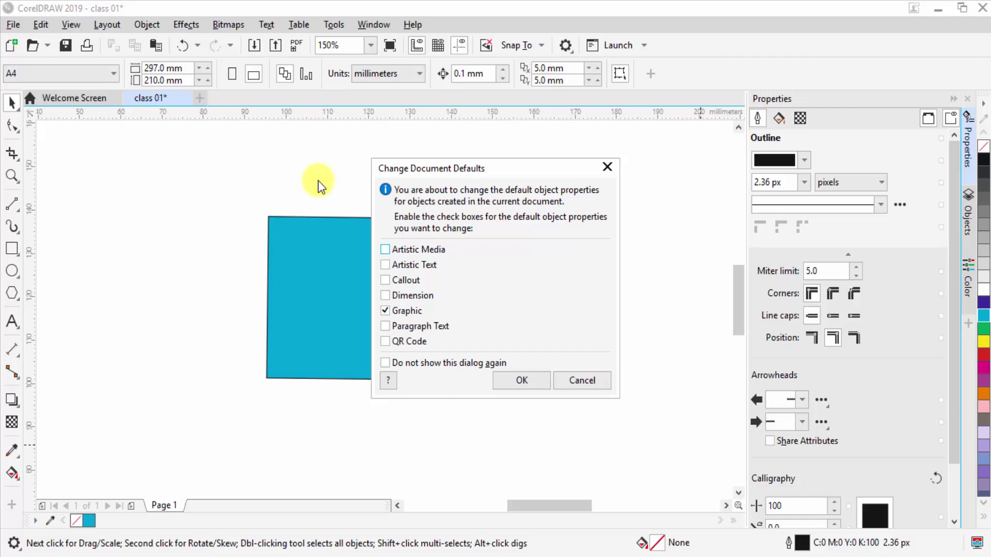
{"action": "left_click", "coordinate": [593, 383]}
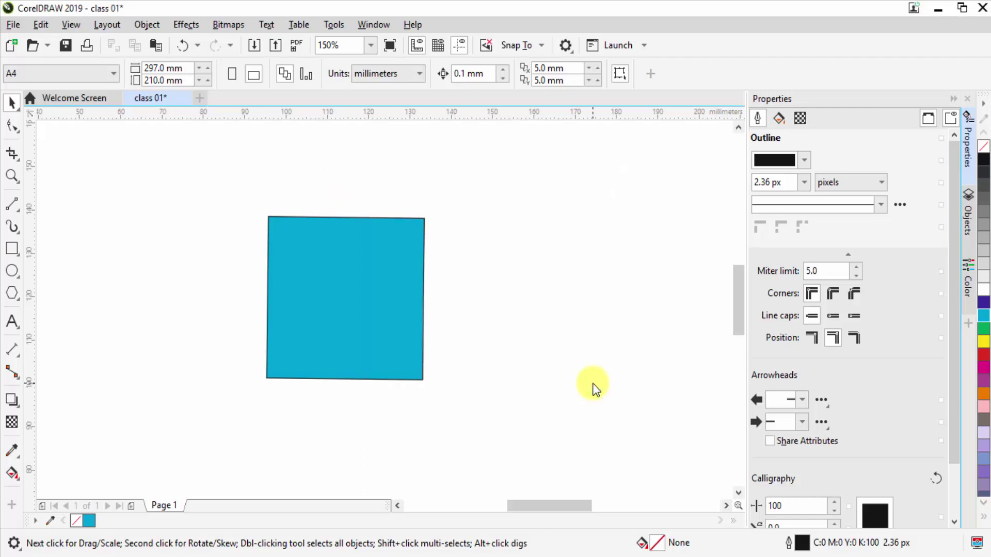
- Select the cyan rectangle and change its fill to orange (C:0 M:60 Y:100 K:0)
{"action": "left_click", "coordinate": [335, 253]}
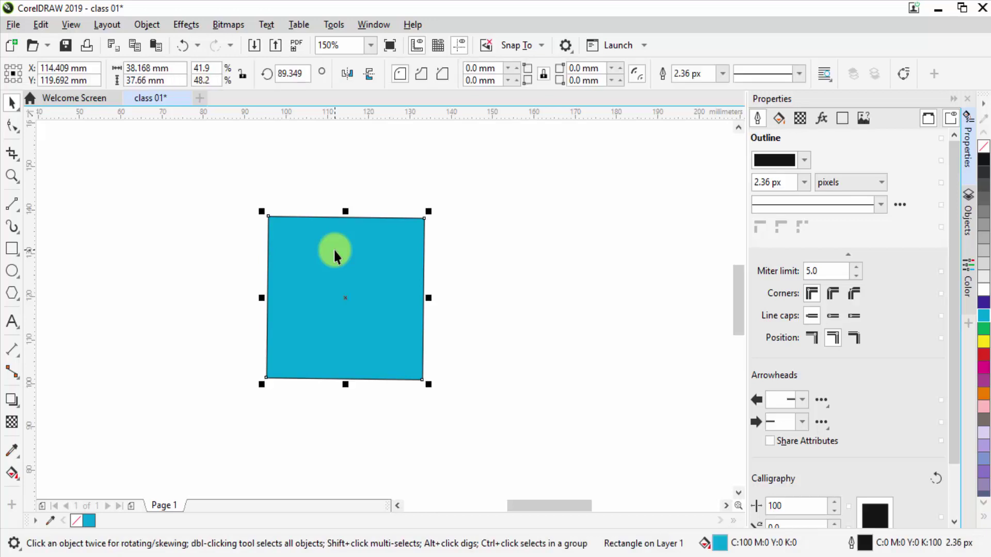
{"action": "left_click", "coordinate": [983, 401]}
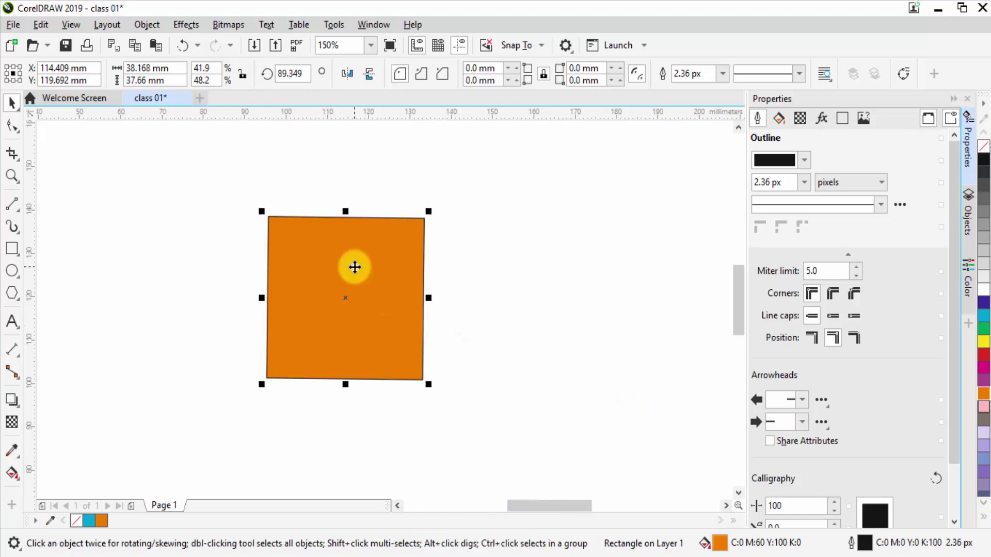
- Delete the selected orange rectangle from the page
{"action": "key", "text": "Delete"}
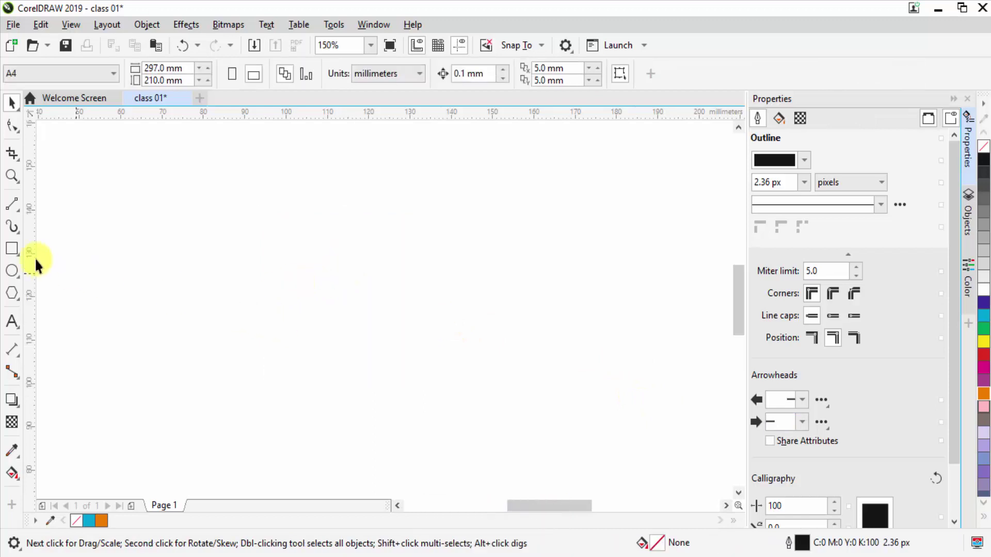
- Draw six rectangles of different sizes spread across the empty page, select them all and delete them
{"action": "left_click", "coordinate": [9, 250]}
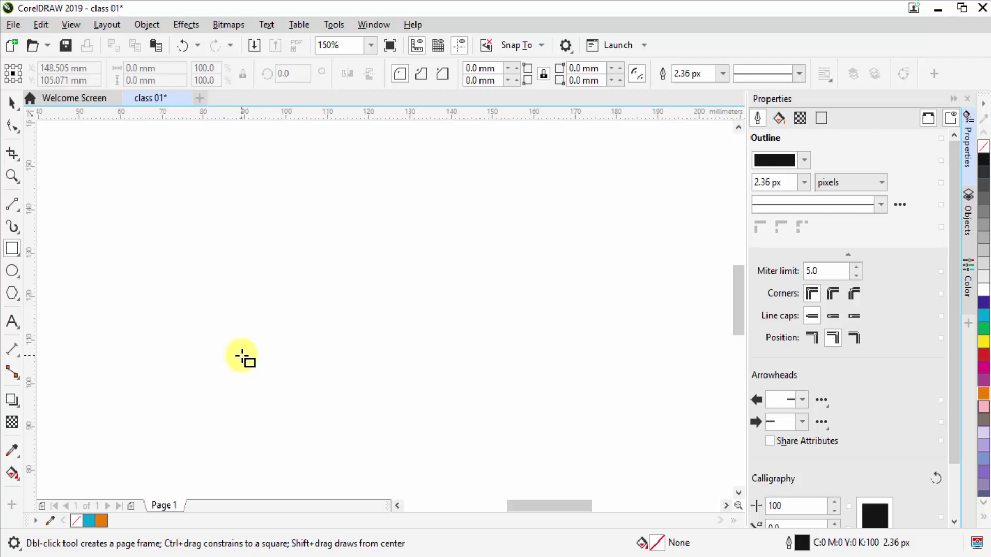
{"action": "left_click_drag", "start_coordinate": [102, 166], "coordinate": [227, 234]}
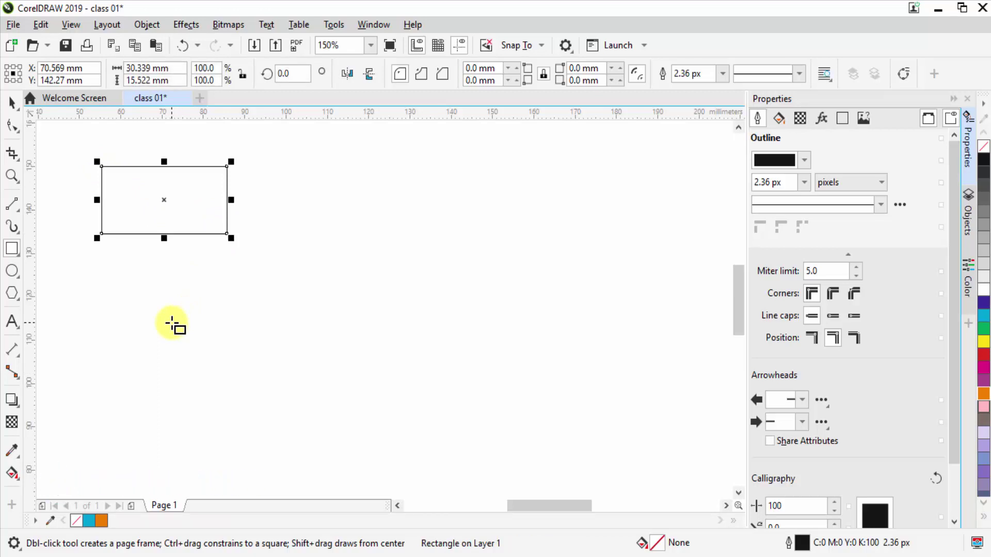
{"action": "left_click_drag", "start_coordinate": [349, 166], "coordinate": [411, 290]}
{"action": "left_click_drag", "start_coordinate": [504, 177], "coordinate": [608, 272]}
{"action": "left_click_drag", "start_coordinate": [189, 300], "coordinate": [312, 413]}
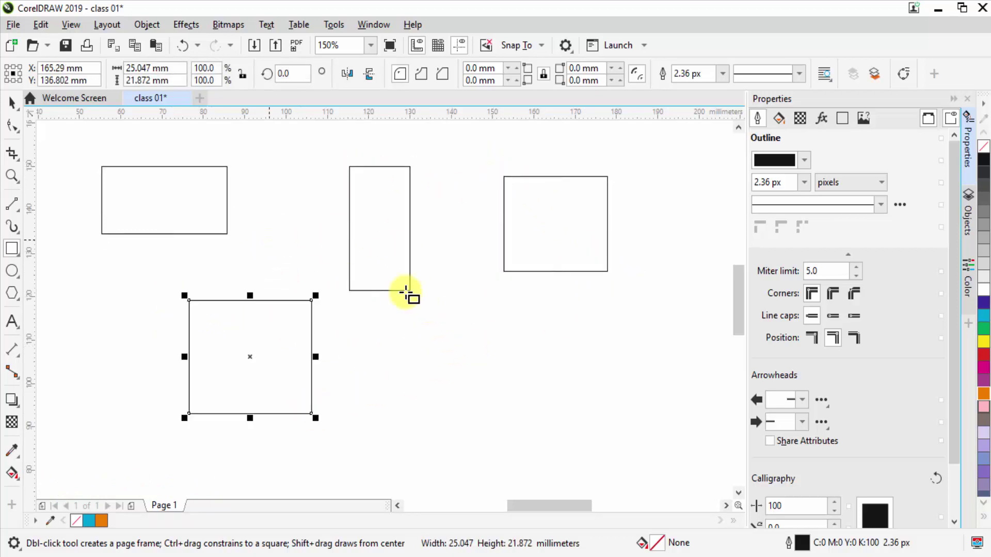
{"action": "left_click_drag", "start_coordinate": [455, 336], "coordinate": [558, 411]}
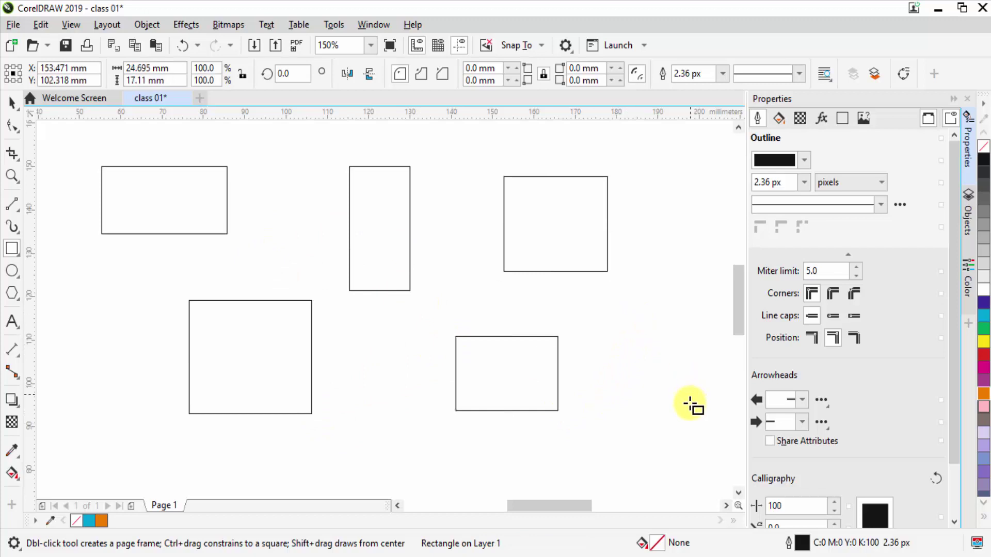
{"action": "left_click_drag", "start_coordinate": [690, 396], "coordinate": [637, 312]}
{"action": "key", "text": "ctrl+a"}
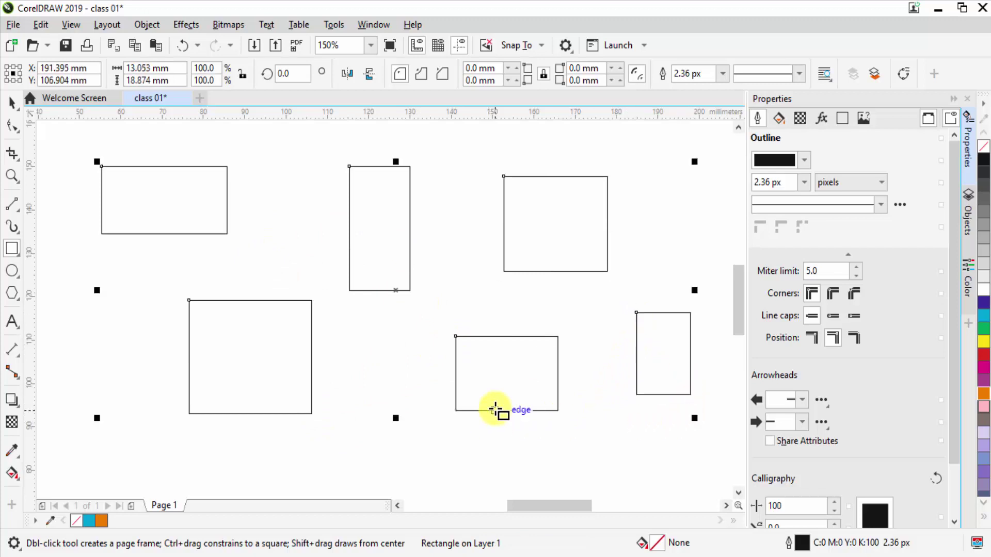
{"action": "key", "text": "Delete"}
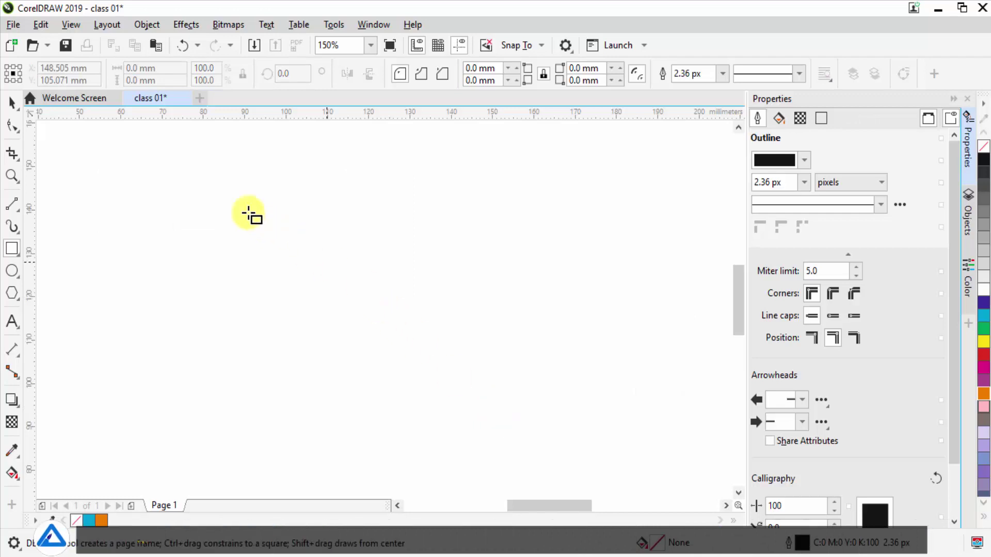
- Draw a rectangle constrained to a perfect square about 56 mm wide and delete it
{"action": "mouse_move", "coordinate": [214, 198]}
{"action": "left_mouse_down"}
{"action": "mouse_move", "coordinate": [358, 356]}
{"action": "mouse_move", "coordinate": [257, 242]}
{"action": "left_mouse_up"}
{"action": "mouse_move", "coordinate": [321, 352]}
{"action": "left_mouse_down"}
{"action": "mouse_move", "coordinate": [327, 371]}
{"action": "mouse_move", "coordinate": [320, 356]}
{"action": "mouse_move", "coordinate": [347, 332]}
{"action": "mouse_move", "coordinate": [287, 359]}
{"action": "mouse_move", "coordinate": [430, 273]}
{"action": "mouse_move", "coordinate": [288, 403]}
{"action": "mouse_move", "coordinate": [405, 294]}
{"action": "mouse_move", "coordinate": [411, 237]}
{"action": "mouse_move", "coordinate": [389, 325]}
{"action": "mouse_move", "coordinate": [366, 354]}
{"action": "mouse_move", "coordinate": [446, 235]}
{"action": "left_mouse_up"}
{"action": "key", "text": "ctrl"}
{"action": "key", "text": "ctrl"}
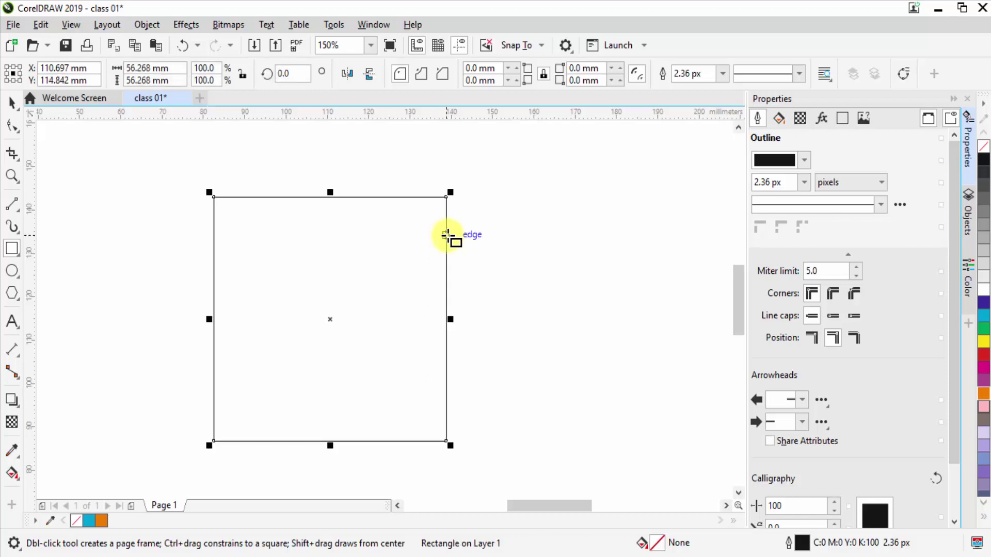
{"action": "key", "text": "Delete"}
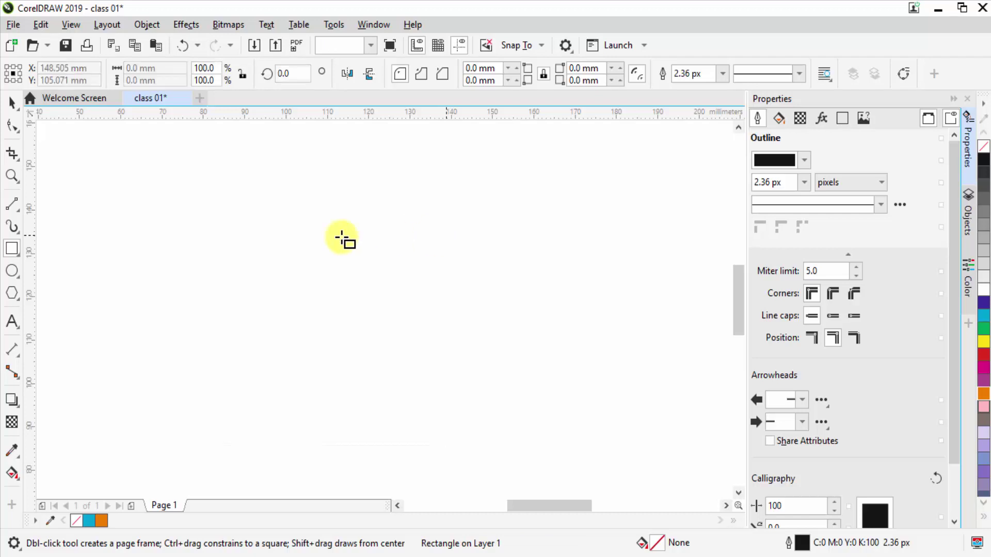
- Draw an ellipse about 37 by 20 mm and delete it, and do the same with a perfect circle about 54 mm across
{"action": "left_click", "coordinate": [12, 270]}
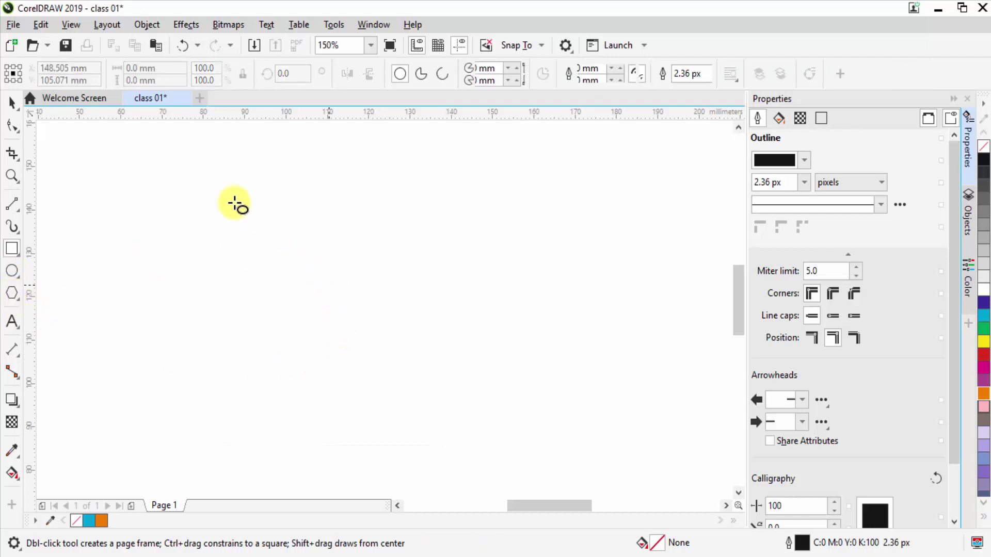
{"action": "left_click_drag", "start_coordinate": [158, 172], "coordinate": [310, 262]}
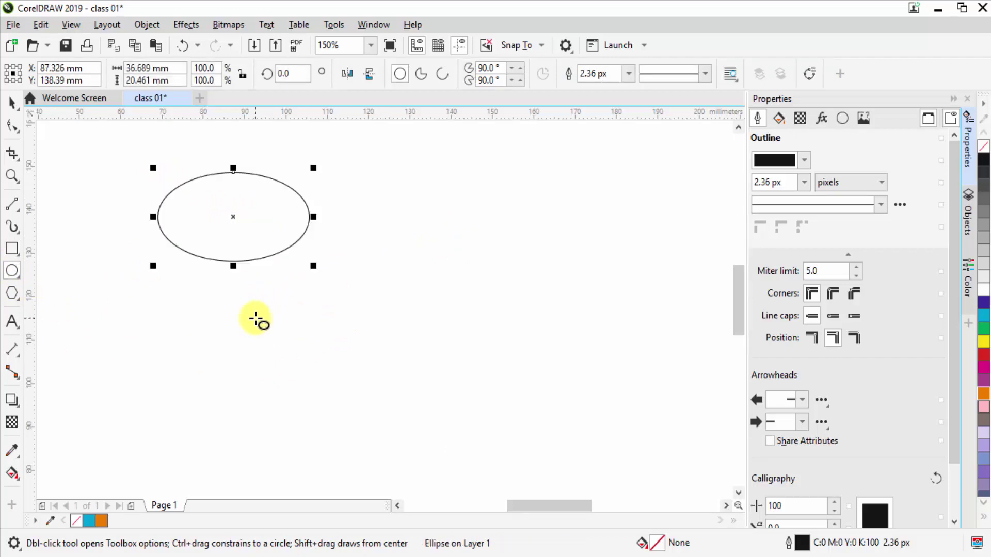
{"action": "key", "text": "Delete"}
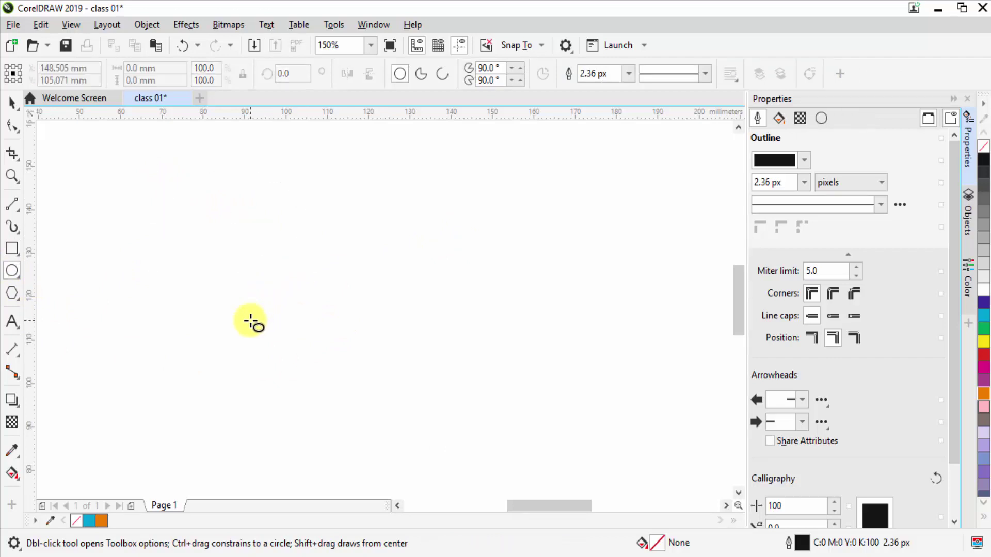
{"action": "left_click_drag", "start_coordinate": [182, 195], "coordinate": [405, 421]}
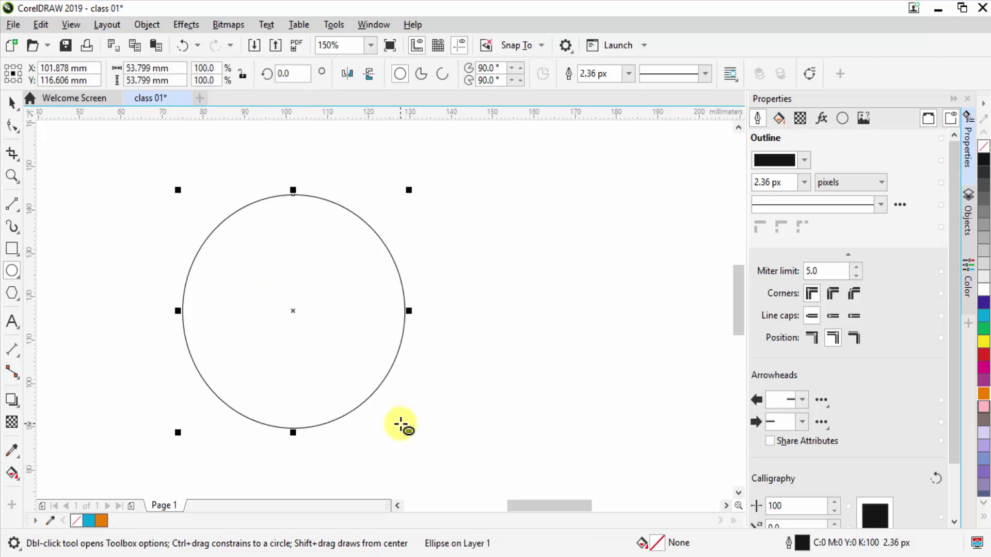
{"action": "key", "text": "Delete"}
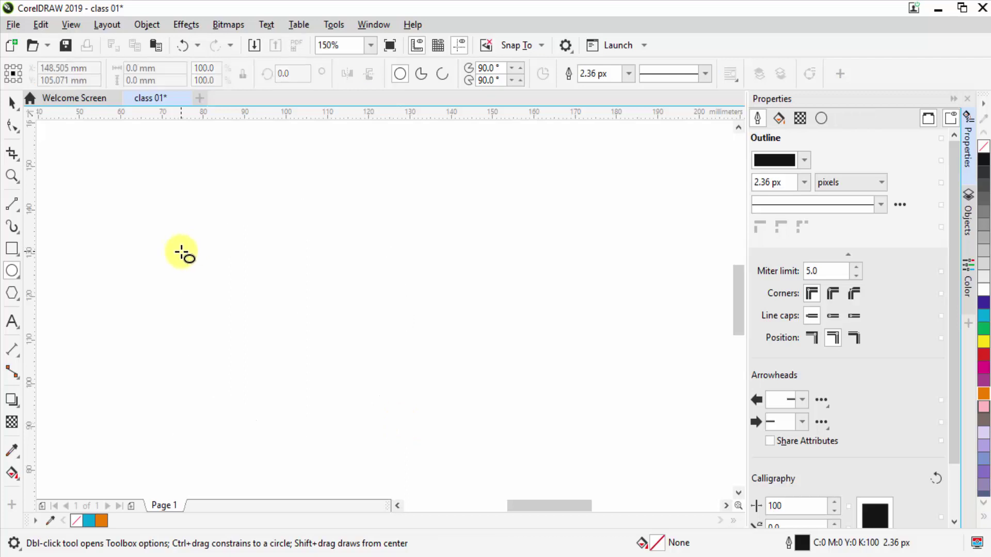
- Draw an ellipse constrained to a perfect circle about 37 mm in diameter
{"action": "left_click_drag", "start_coordinate": [179, 202], "coordinate": [484, 388]}
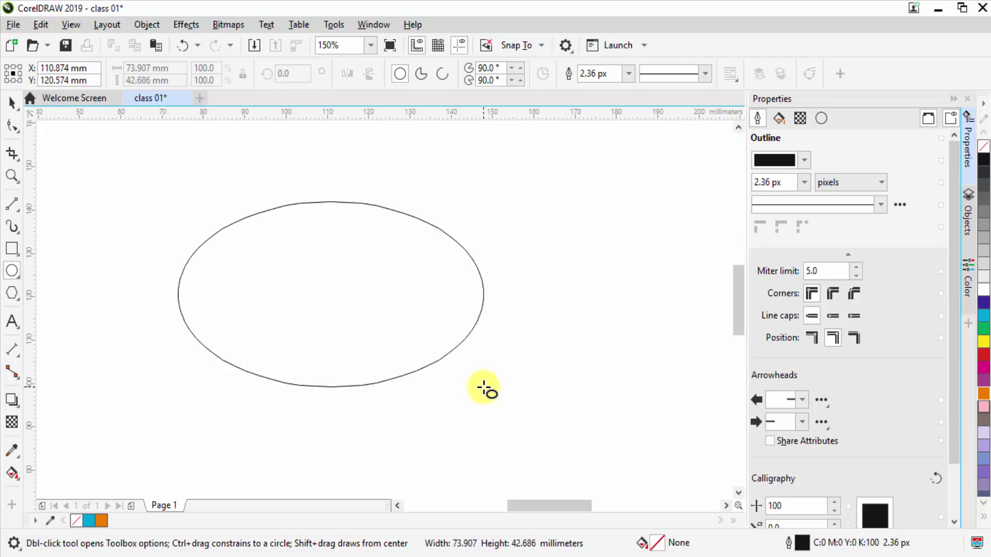
{"action": "key", "text": "ctrl"}
{"action": "key", "text": "ctrl"}
{"action": "key", "text": "ctrl"}
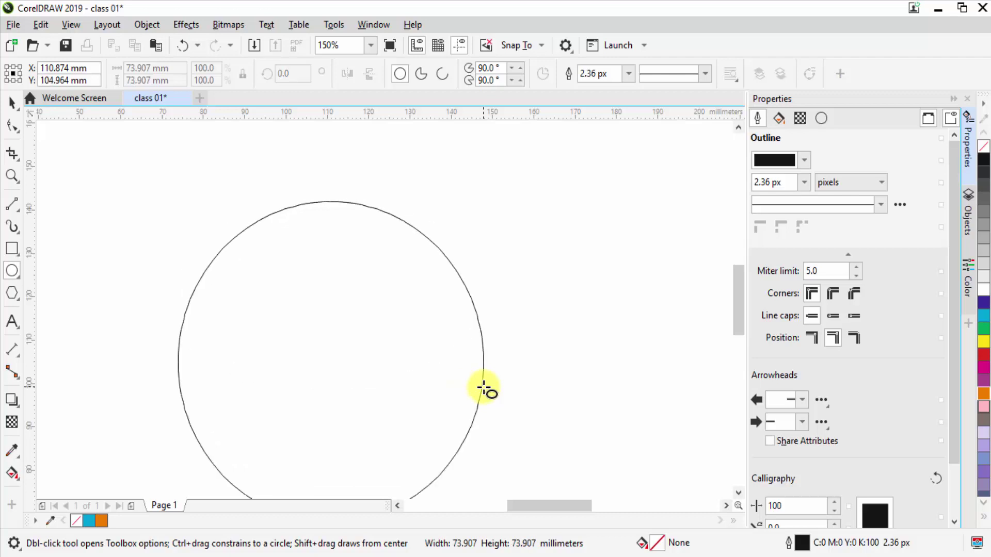
{"action": "left_click_drag", "start_coordinate": [484, 388], "coordinate": [335, 261]}
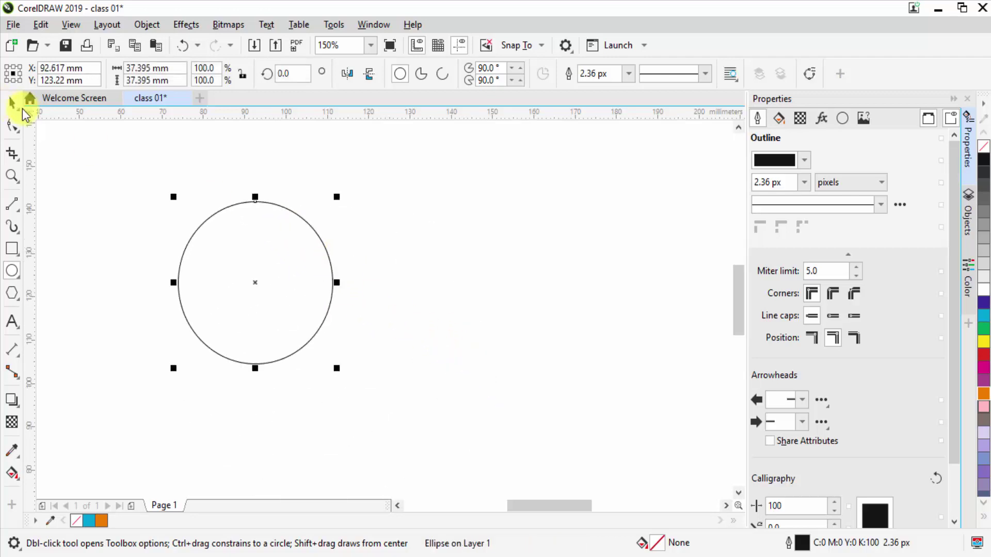
- Try stretching the circle horizontally with the Pick tool to about 81 mm wide, and undo the stretch
{"action": "left_click", "coordinate": [13, 103]}
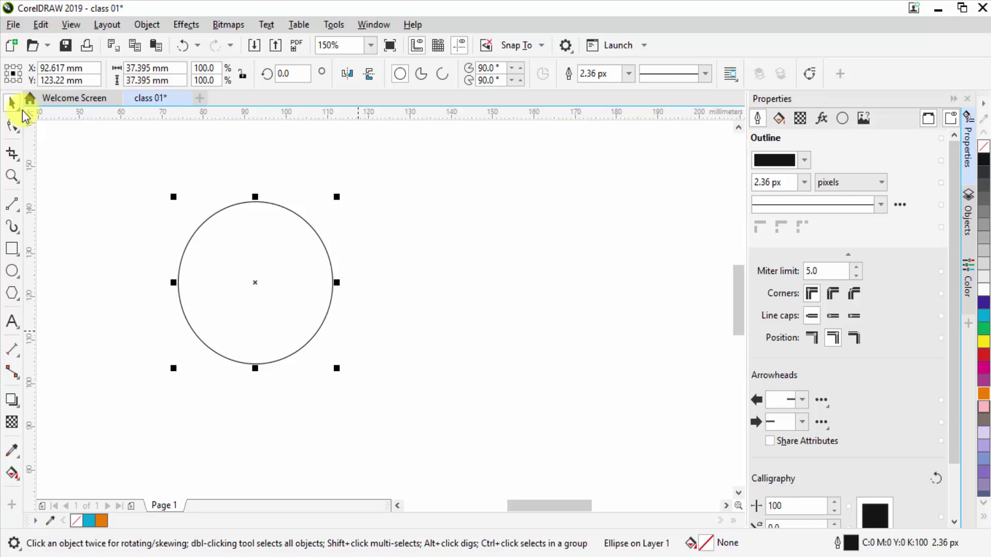
{"action": "left_click_drag", "start_coordinate": [338, 283], "coordinate": [519, 311]}
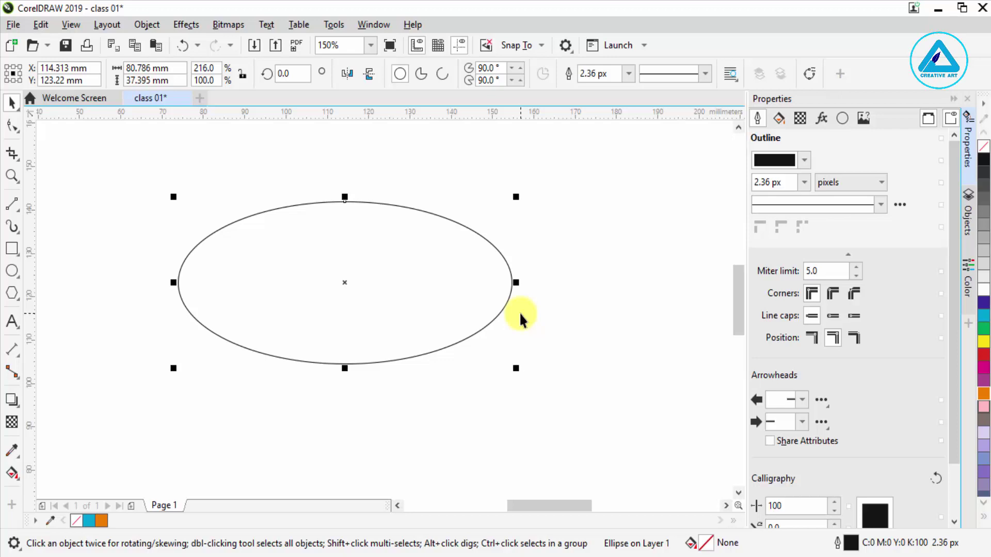
{"action": "key", "text": "ctrl+z"}
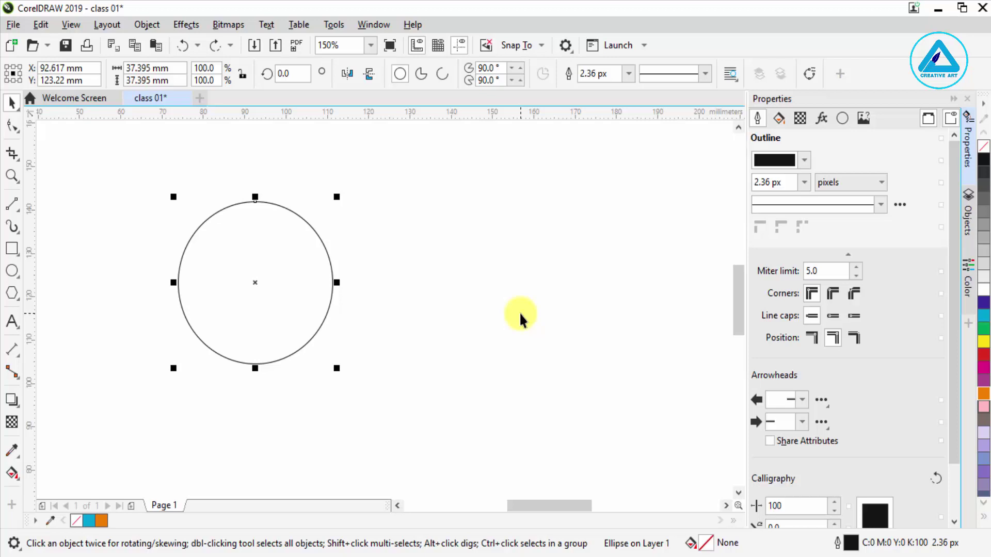
- Fill the circle with green (C:100 M:0 Y:100 K:0), try widening it to about 70 mm, and undo the widening
{"action": "left_click", "coordinate": [983, 329]}
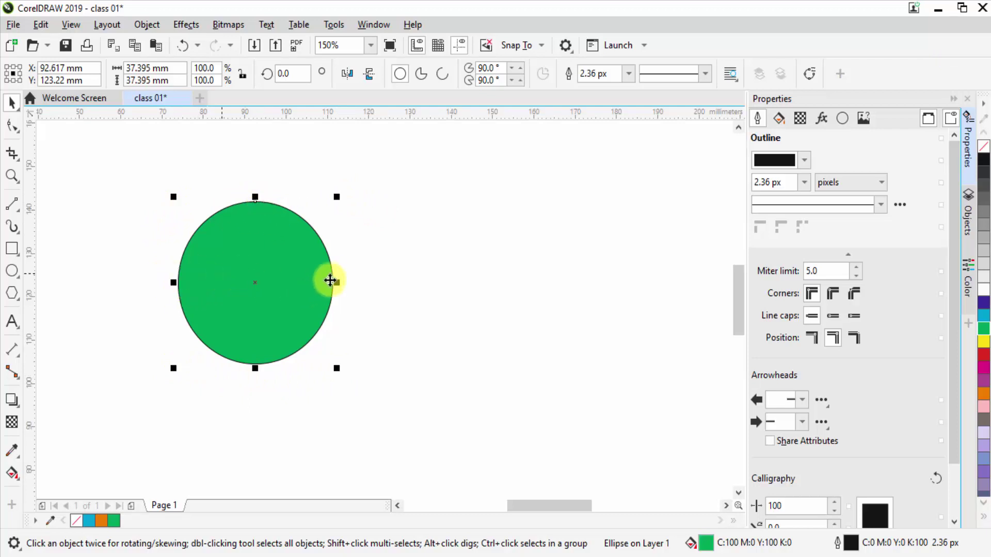
{"action": "left_click_drag", "start_coordinate": [338, 281], "coordinate": [326, 346]}
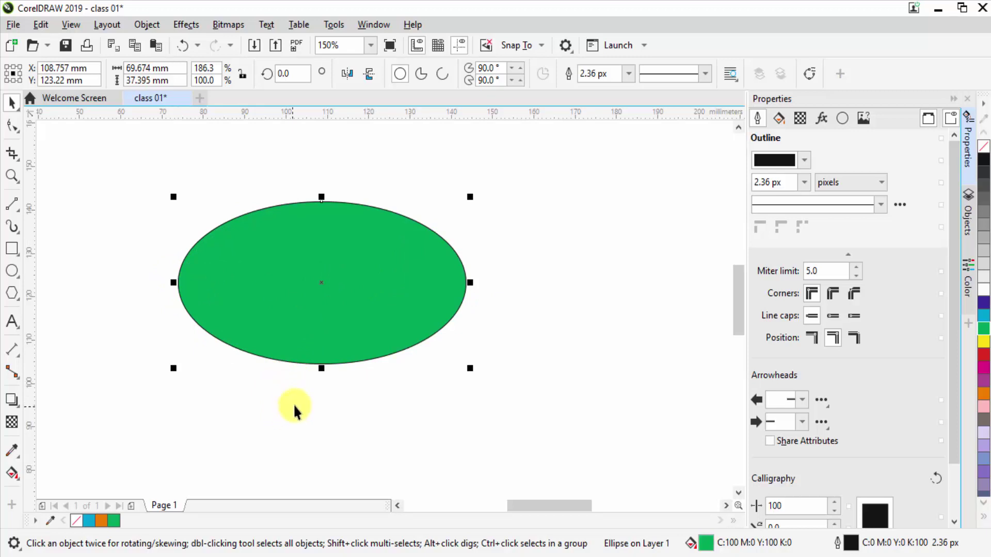
{"action": "key", "text": "ctrl+z"}
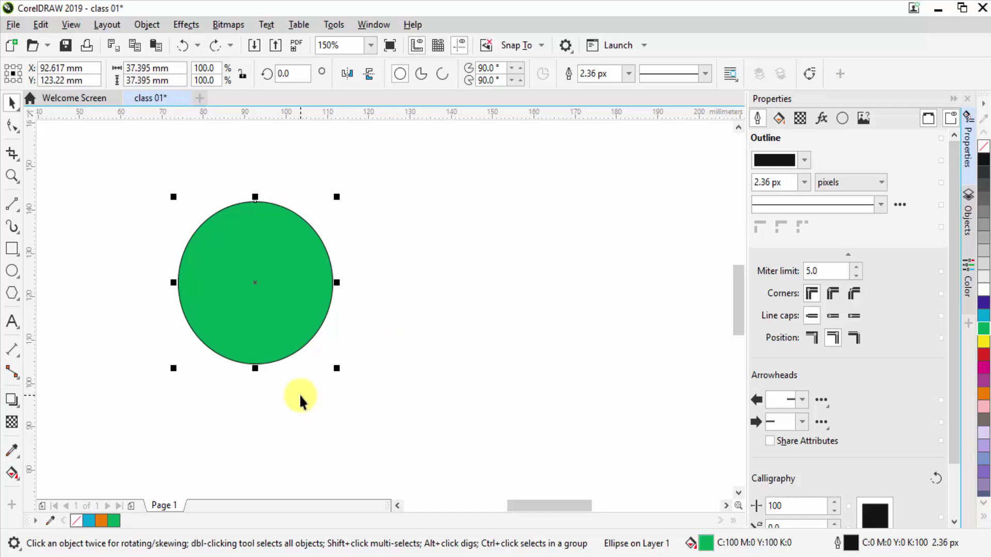
- Enlarge the green circle proportionally to about 58 mm in diameter and delete it
{"action": "key", "text": "ctrl+shift+z"}
{"action": "left_click_drag", "start_coordinate": [347, 365], "coordinate": [354, 344]}
{"action": "key", "text": "ctrl+z"}
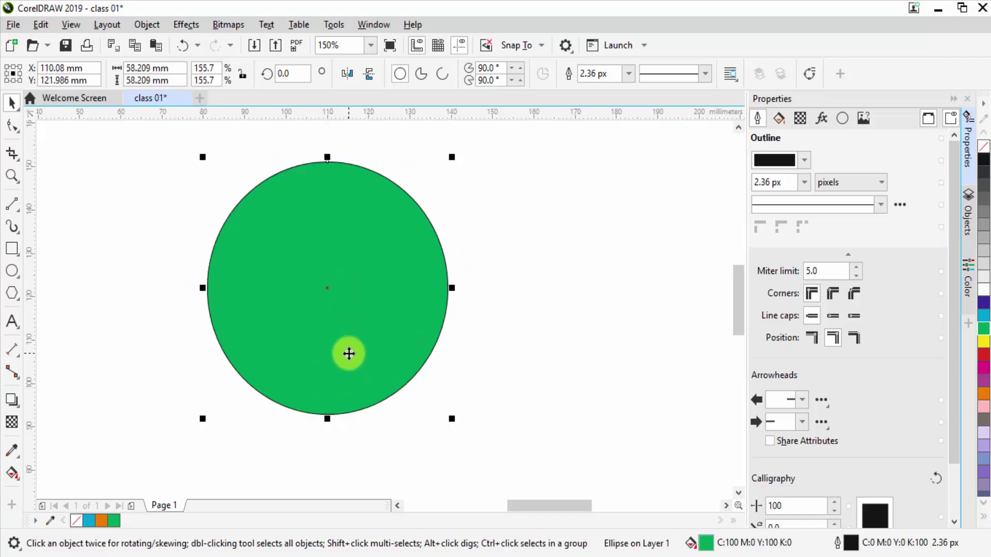
{"action": "key", "text": "Delete"}
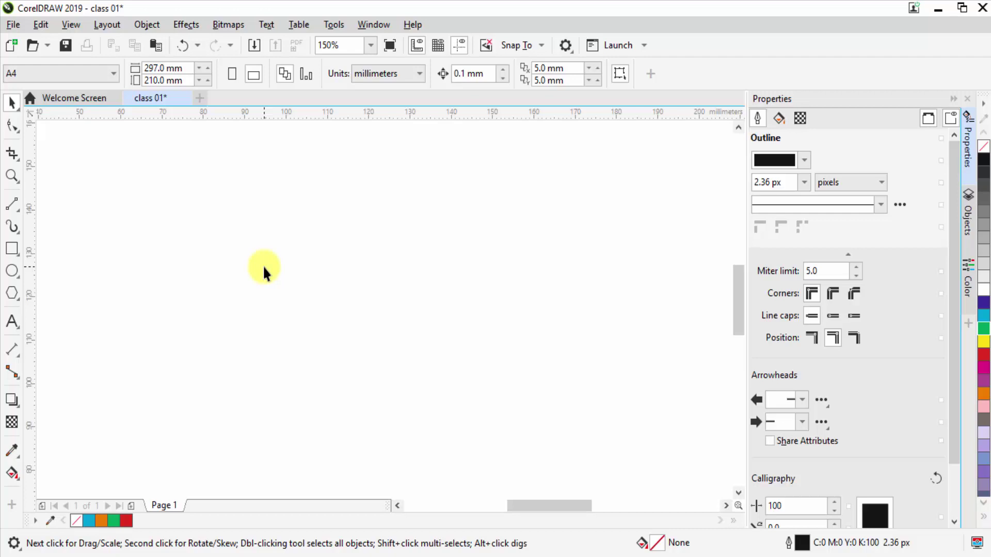
- Draw seven separate rectangles of varied sizes across the page, including one very narrow upright one
{"action": "left_click", "coordinate": [12, 248]}
{"action": "left_click_drag", "start_coordinate": [142, 187], "coordinate": [215, 249]}
{"action": "left_click_drag", "start_coordinate": [268, 178], "coordinate": [377, 249]}
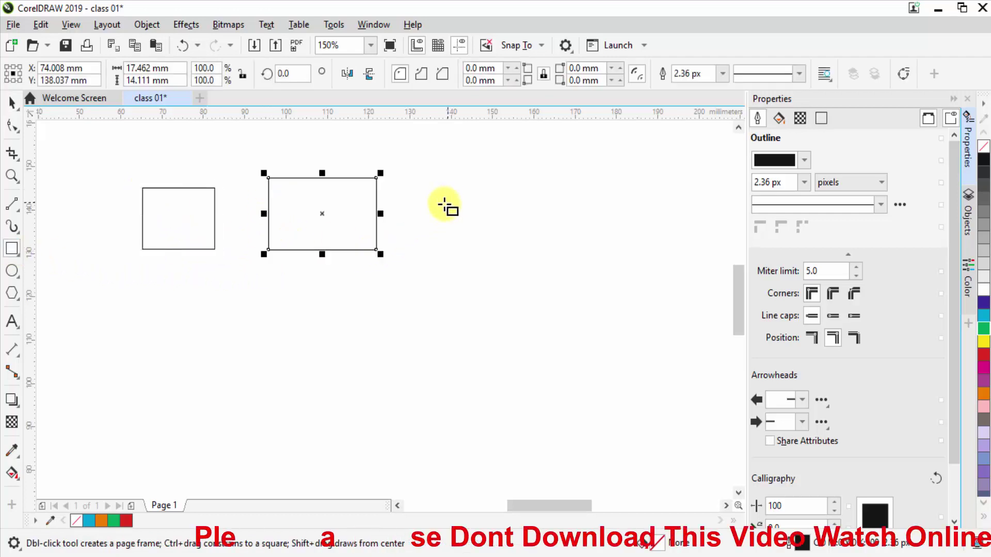
{"action": "left_click_drag", "start_coordinate": [453, 191], "coordinate": [456, 263]}
{"action": "left_click_drag", "start_coordinate": [540, 207], "coordinate": [598, 269]}
{"action": "left_click_drag", "start_coordinate": [186, 310], "coordinate": [360, 376]}
{"action": "left_click_drag", "start_coordinate": [485, 325], "coordinate": [573, 378]}
{"action": "left_click_drag", "start_coordinate": [380, 419], "coordinate": [476, 459]}
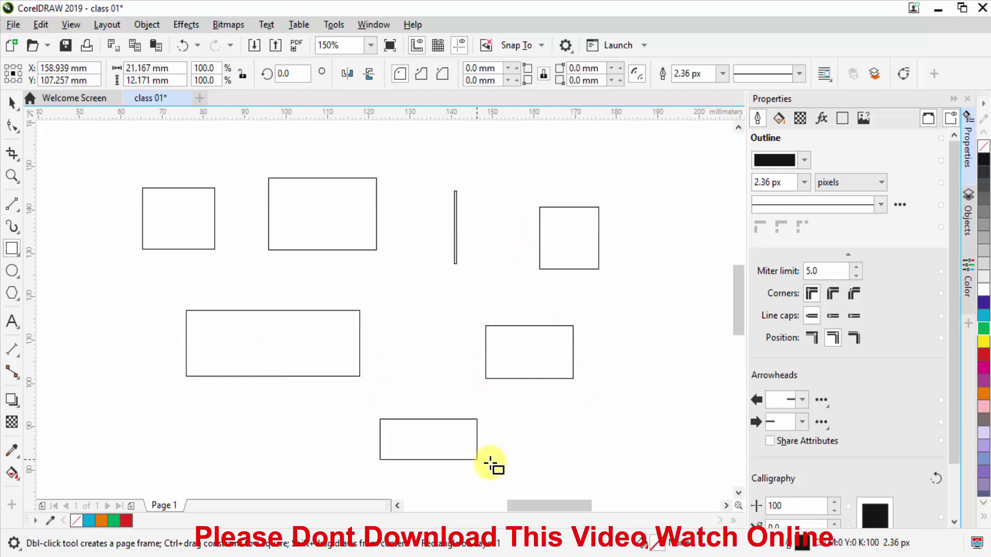
- Draw four ellipses of different sizes in the gaps around the rectangles, and deselect the last one
{"action": "left_click", "coordinate": [12, 293]}
{"action": "key", "text": "F7"}
{"action": "left_click_drag", "start_coordinate": [100, 189], "coordinate": [130, 240]}
{"action": "left_click_drag", "start_coordinate": [90, 272], "coordinate": [153, 398]}
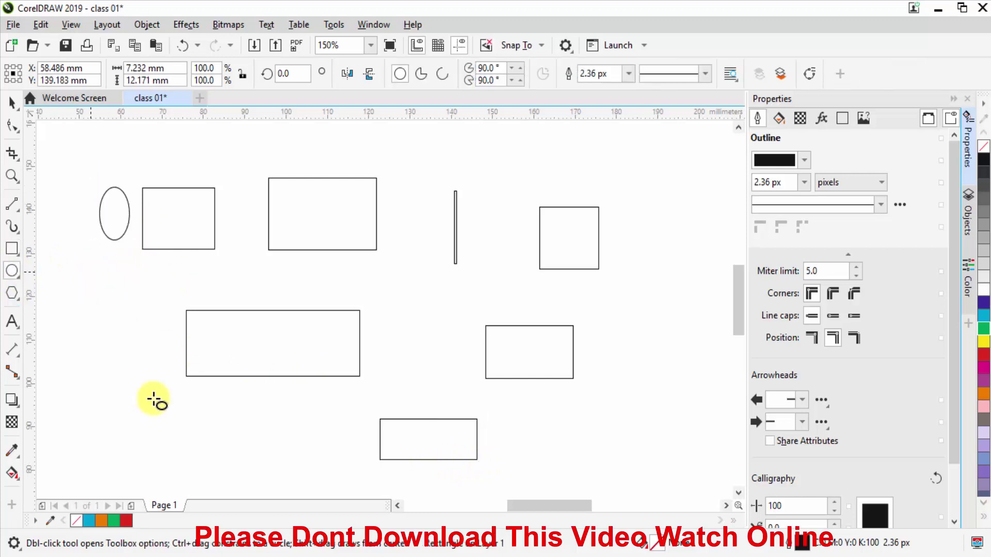
{"action": "left_click_drag", "start_coordinate": [400, 269], "coordinate": [432, 313]}
{"action": "left_click_drag", "start_coordinate": [510, 165], "coordinate": [562, 197]}
{"action": "left_click", "coordinate": [17, 103]}
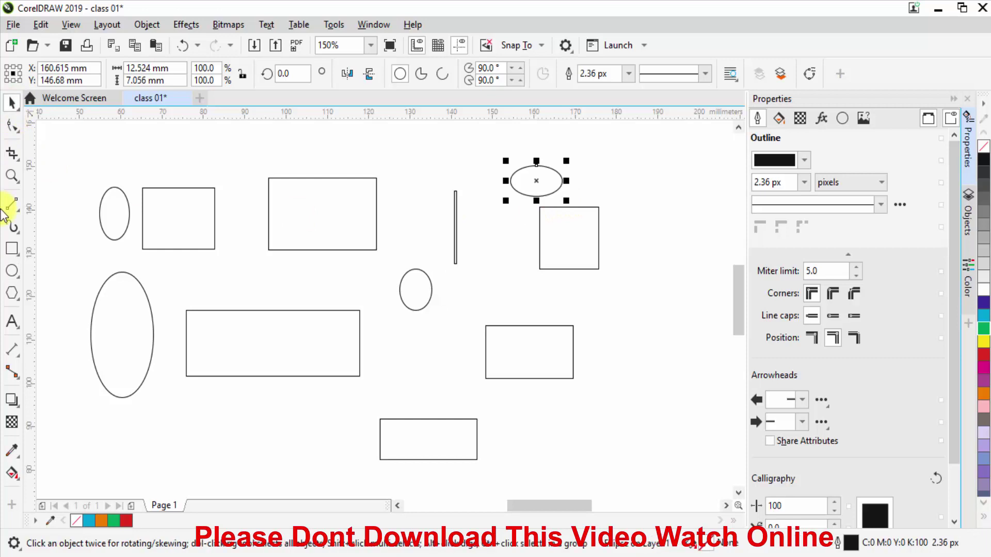
{"action": "left_click", "coordinate": [629, 369]}
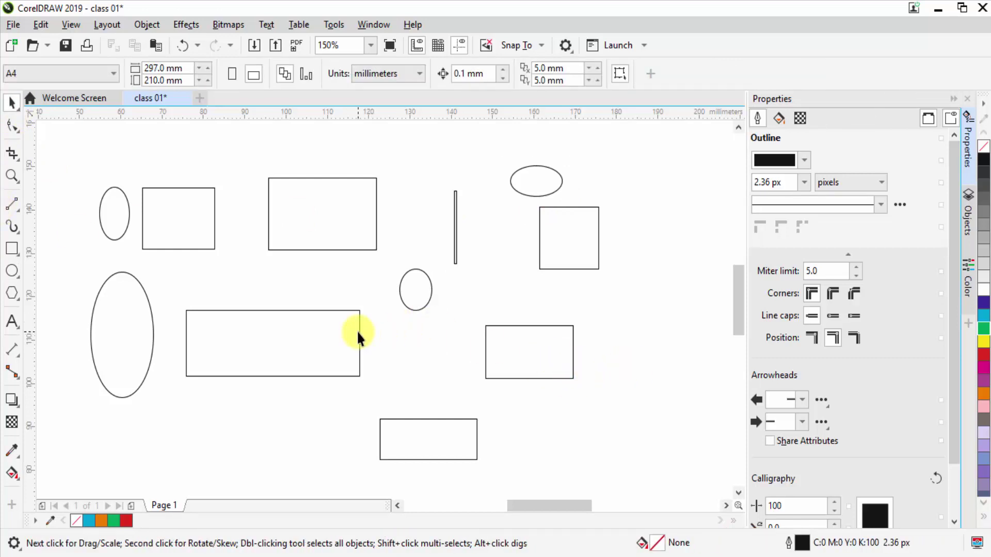
- Select all the rectangles and ellipses together by enclosing them in a selection marquee
{"action": "scroll", "coordinate": [439, 314], "scroll_direction": "down", "scroll_amount": 2}
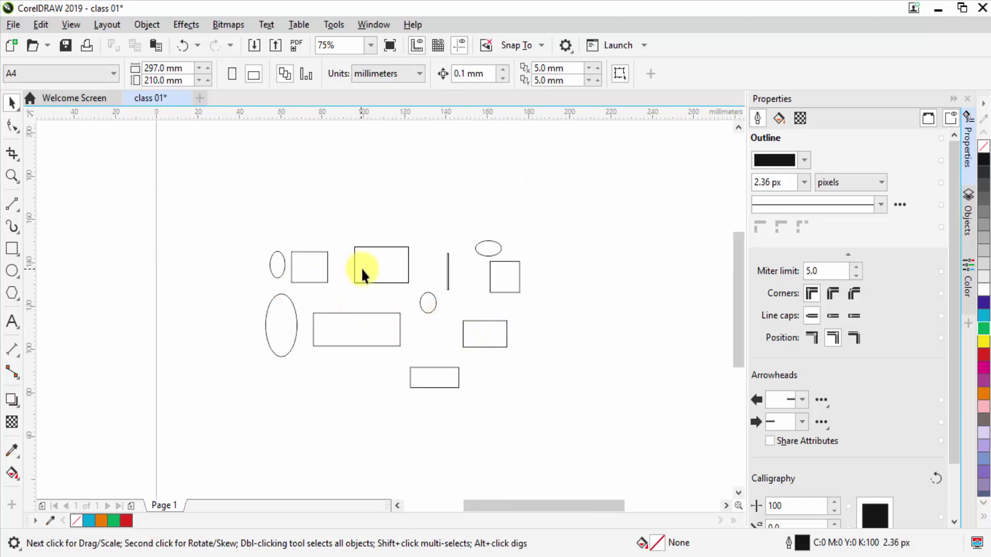
{"action": "scroll", "coordinate": [361, 267], "scroll_direction": "up", "scroll_amount": 2}
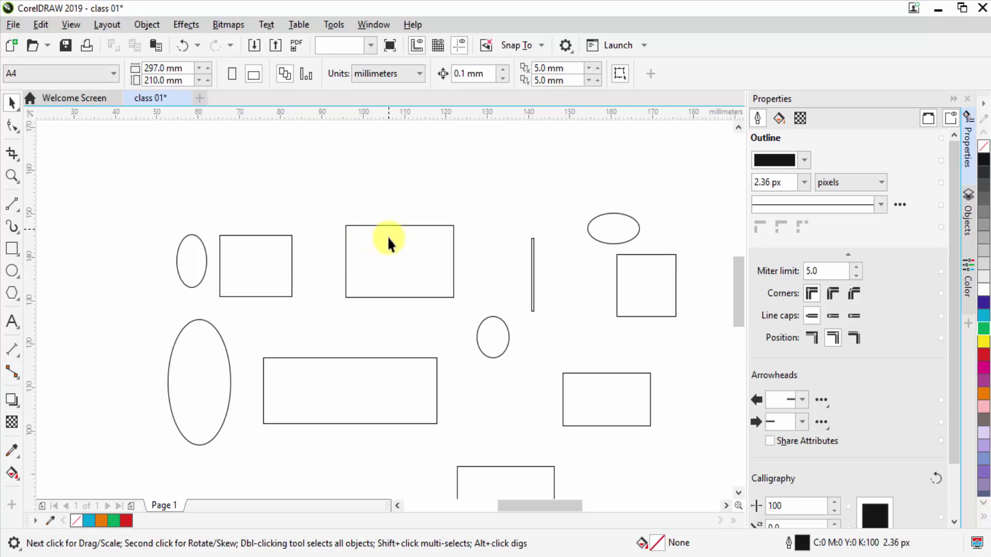
{"action": "left_click", "coordinate": [370, 275]}
{"action": "left_click", "coordinate": [309, 189]}
{"action": "scroll", "coordinate": [411, 227], "scroll_direction": "down", "scroll_amount": 2}
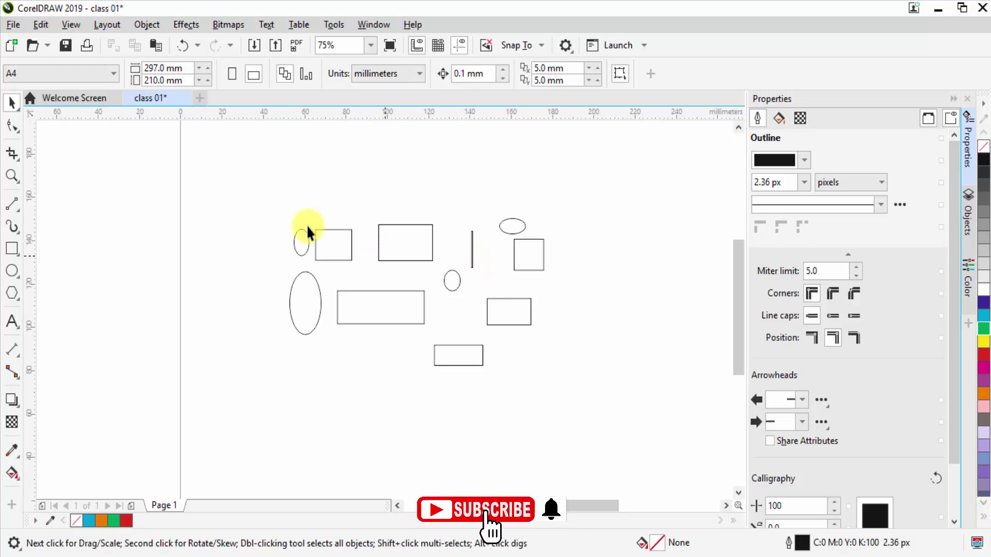
{"action": "key", "text": "ctrl+a"}
{"action": "left_click_drag", "start_coordinate": [239, 180], "coordinate": [360, 295]}
{"action": "mouse_move", "coordinate": [582, 393]}
{"action": "left_mouse_down"}
{"action": "mouse_move", "coordinate": [611, 416]}
{"action": "mouse_move", "coordinate": [420, 312]}
{"action": "mouse_move", "coordinate": [582, 404]}
{"action": "left_mouse_up"}
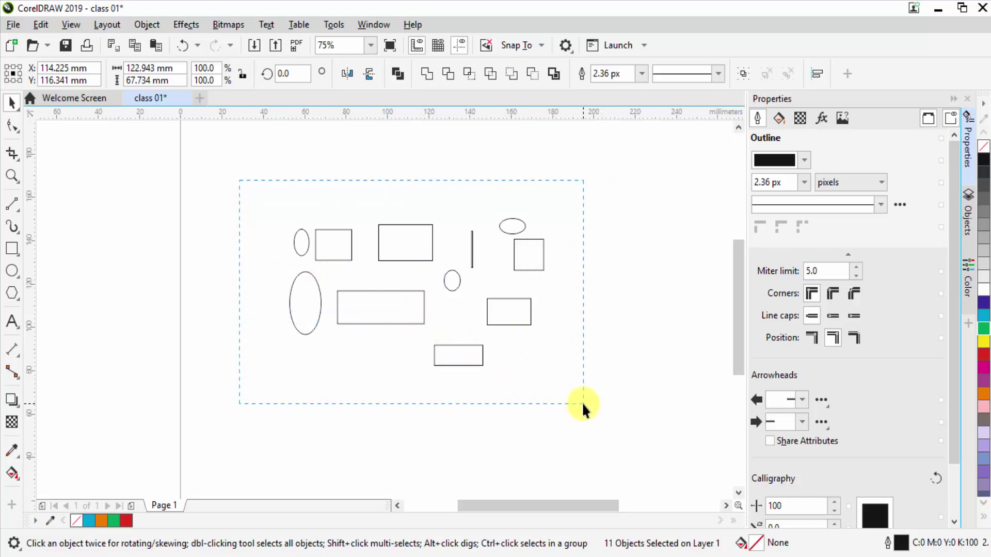
{"action": "left_click_drag", "start_coordinate": [582, 405], "coordinate": [583, 405]}
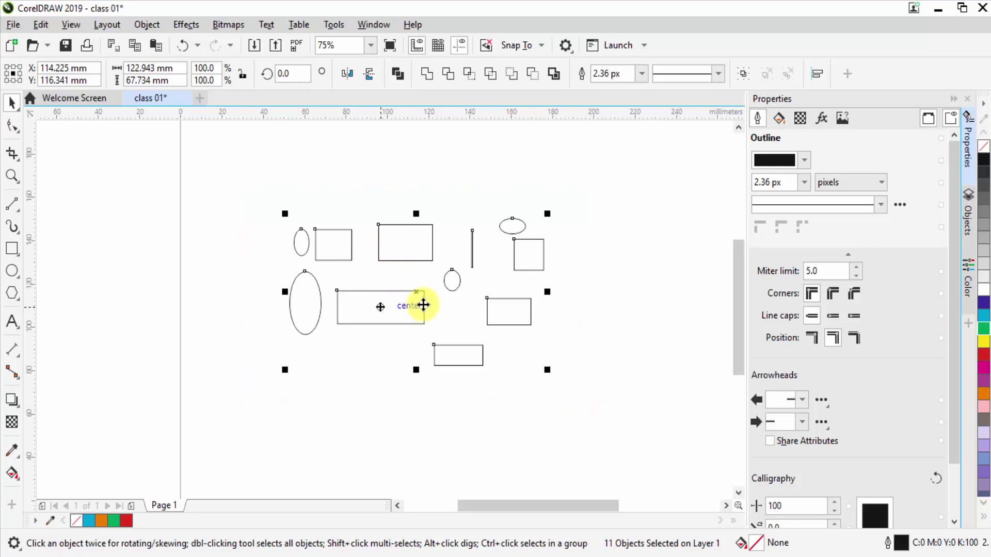
- Move the selected rectangles and ellipses slightly up and to the left, fill them all red, and deselect them
{"action": "mouse_move", "coordinate": [419, 295]}
{"action": "left_mouse_down"}
{"action": "mouse_move", "coordinate": [394, 261]}
{"action": "mouse_move", "coordinate": [399, 291]}
{"action": "left_mouse_up"}
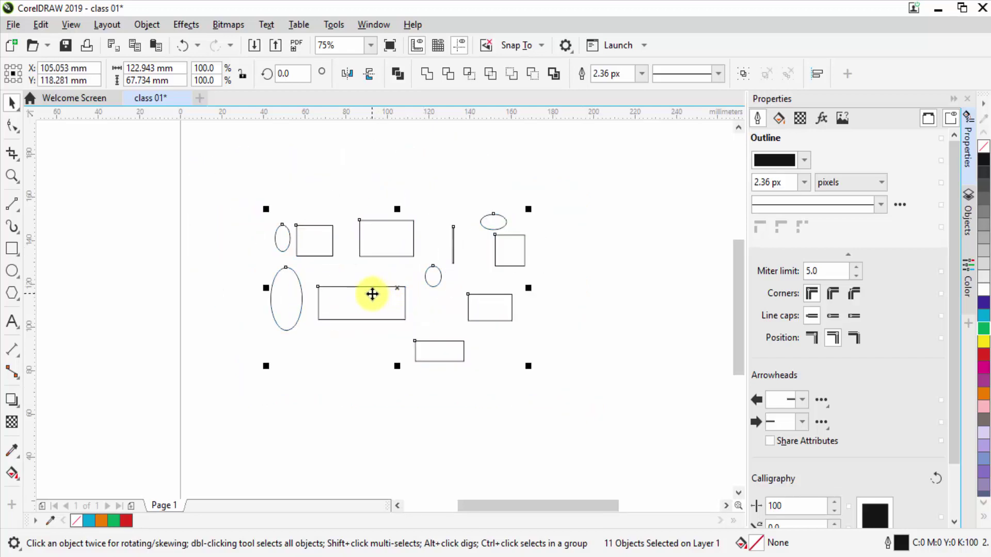
{"action": "left_click", "coordinate": [984, 354]}
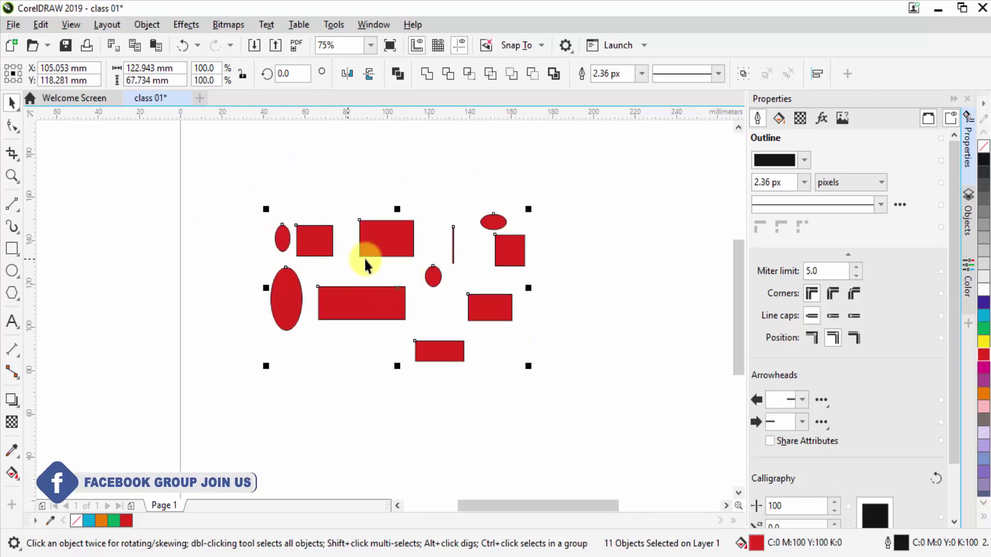
{"action": "scroll", "coordinate": [371, 257], "scroll_direction": "up", "scroll_amount": 2}
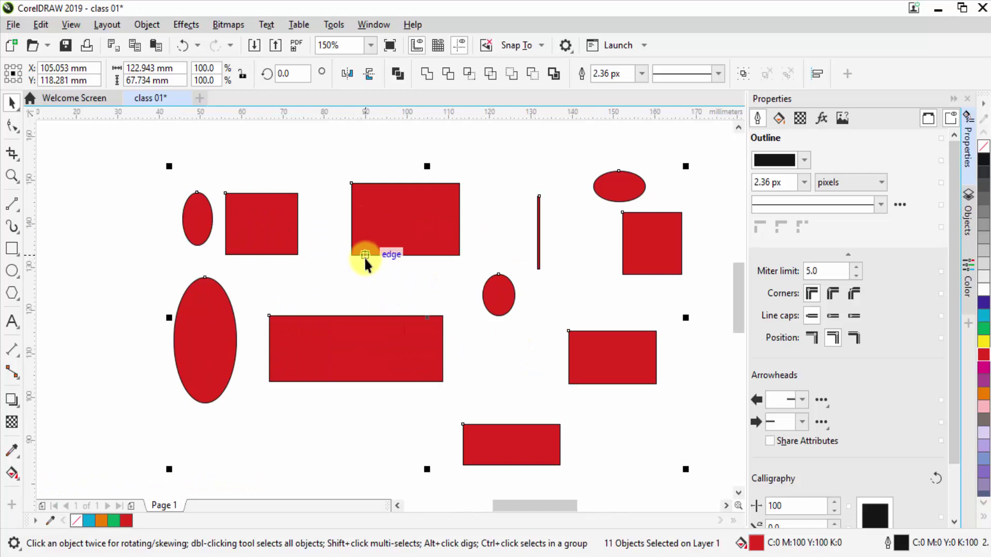
{"action": "scroll", "coordinate": [363, 258], "scroll_direction": "down", "scroll_amount": 2}
{"action": "key", "text": "Escape"}
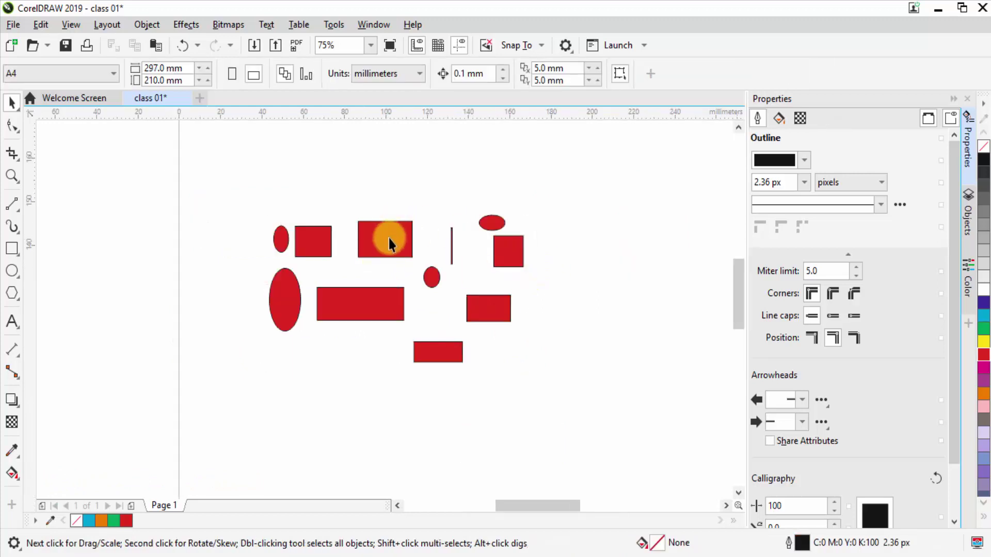
{"action": "scroll", "coordinate": [389, 235], "scroll_direction": "up", "scroll_amount": 2}
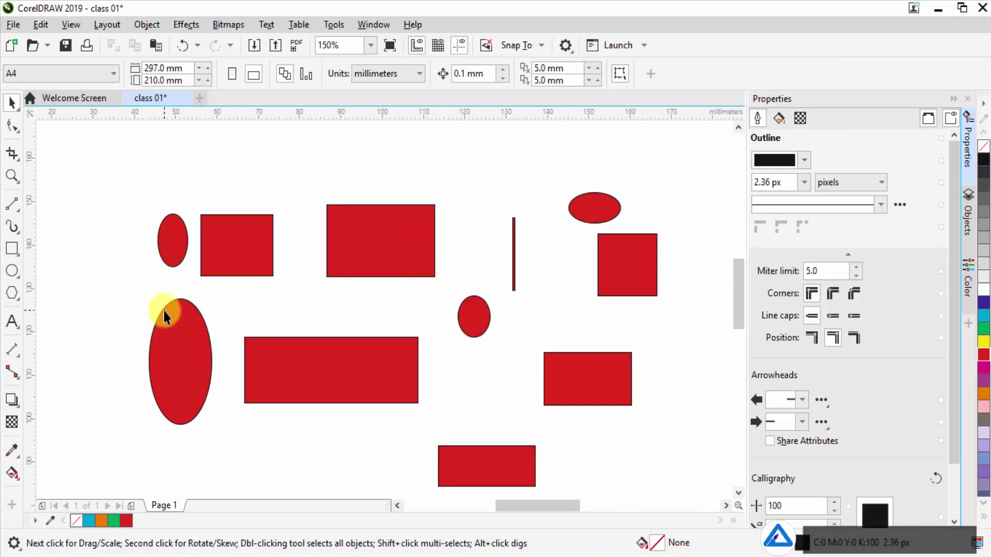
- Select the small upright ellipse, switch the selection to the large ellipse below it, and deselect it
{"action": "left_click", "coordinate": [171, 239]}
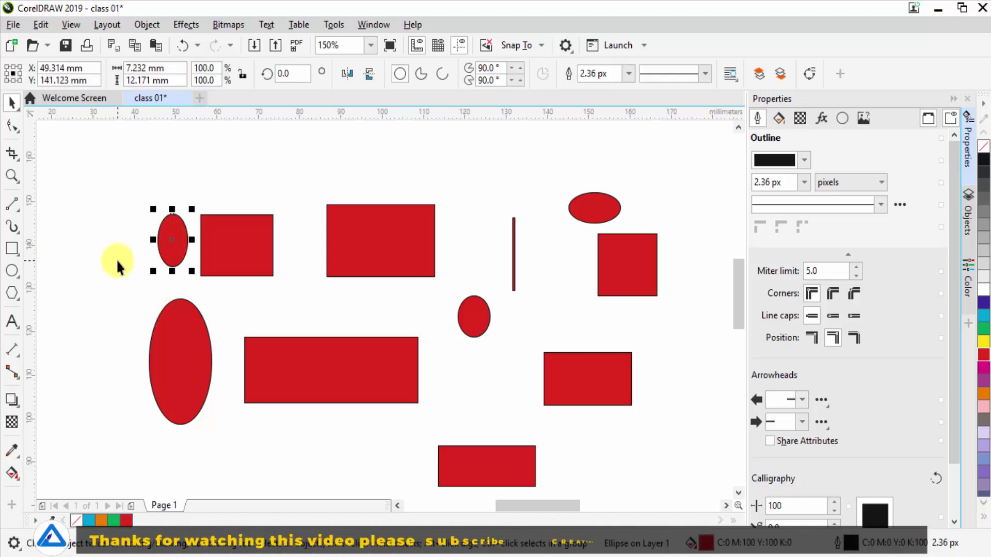
{"action": "left_click", "coordinate": [181, 359]}
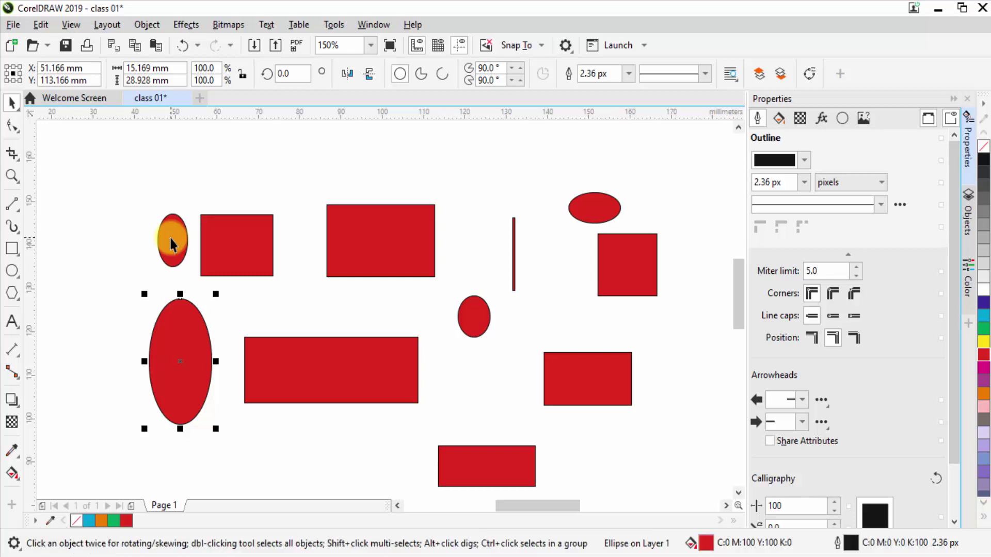
{"action": "left_click", "coordinate": [69, 194]}
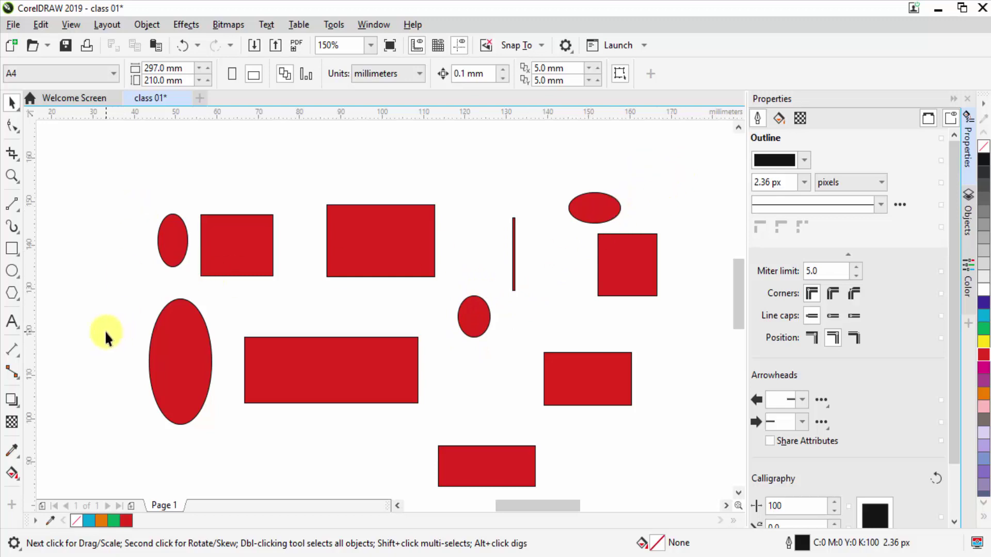
- Select all four ellipses together and fill them green
{"action": "left_click", "coordinate": [173, 240]}
{"action": "left_click", "coordinate": [185, 341]}
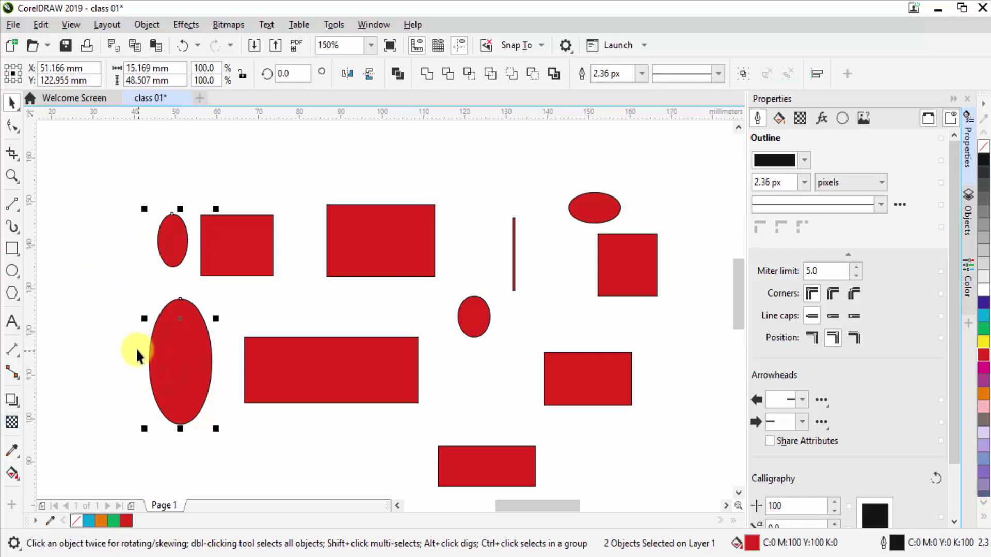
{"action": "left_click", "coordinate": [478, 322], "text": "shift"}
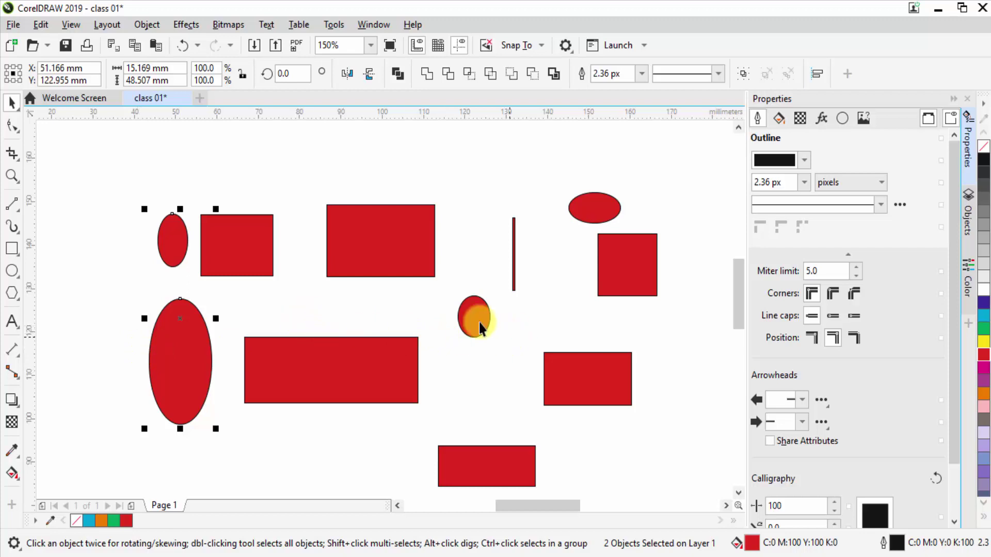
{"action": "left_click", "coordinate": [599, 212], "text": "shift"}
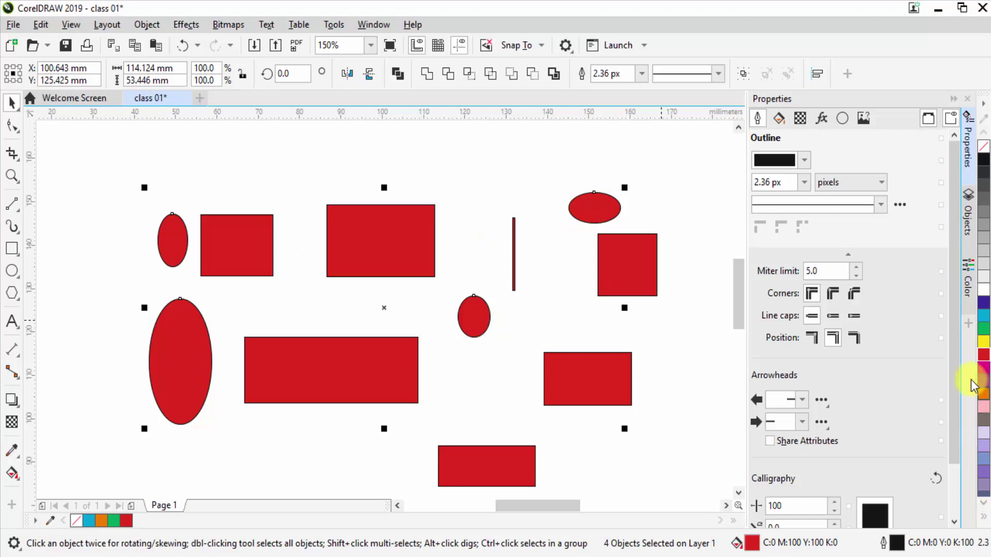
{"action": "left_click", "coordinate": [983, 328]}
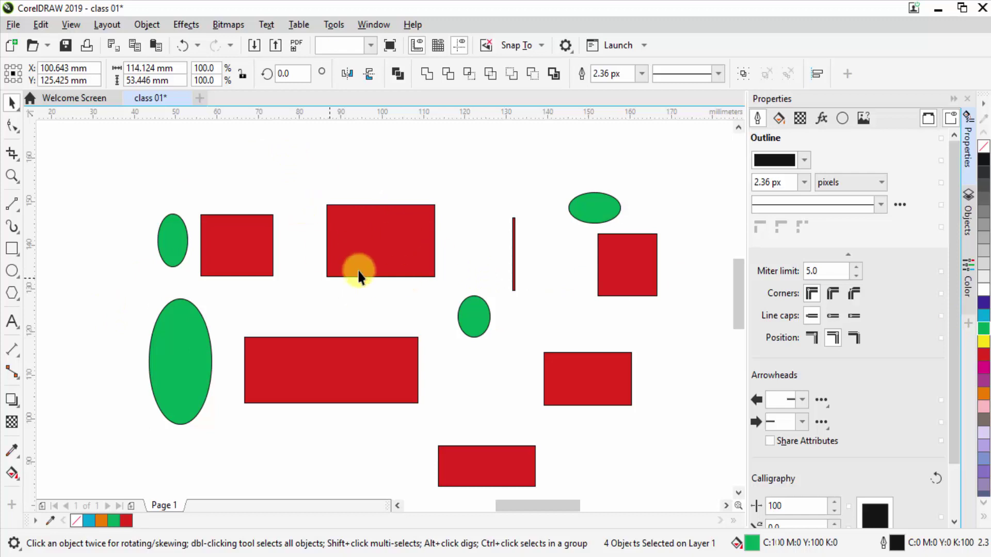
- Select the largest upper rectangle, the wide rectangle below it and the two rightmost rectangles together, and fill them orange
{"action": "left_click", "coordinate": [336, 267]}
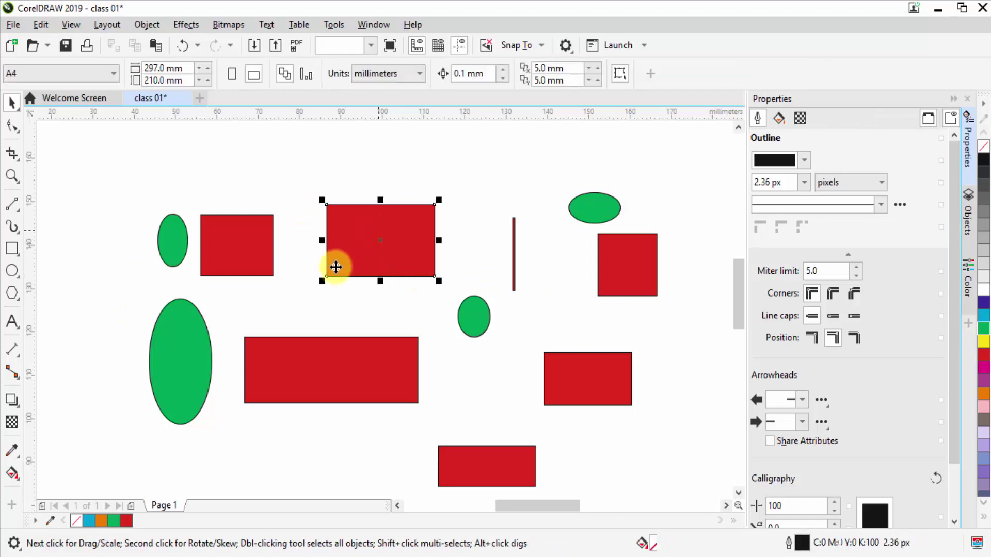
{"action": "left_click", "coordinate": [313, 367], "text": "shift"}
{"action": "left_click", "coordinate": [591, 384], "text": "shift"}
{"action": "left_click", "coordinate": [614, 269], "text": "shift"}
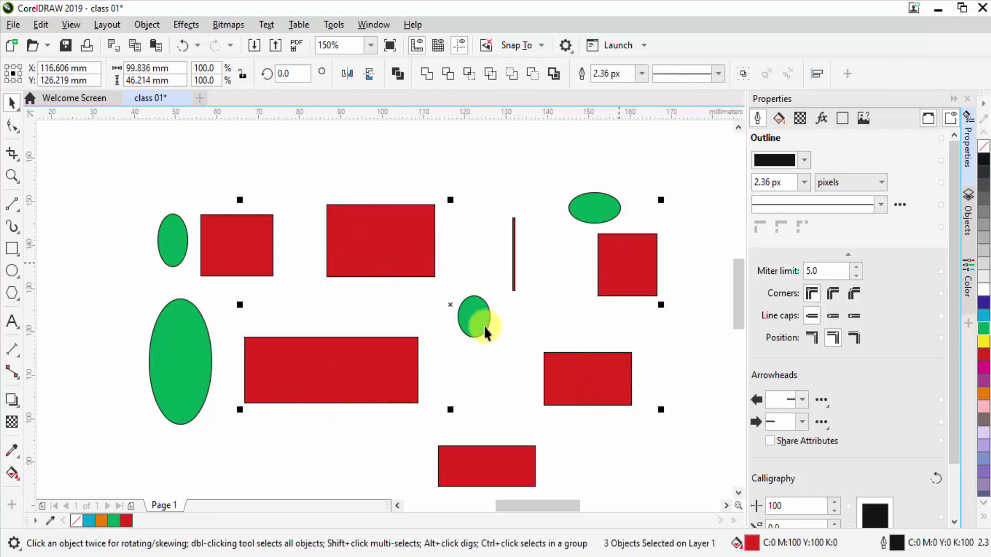
{"action": "left_click", "coordinate": [983, 394]}
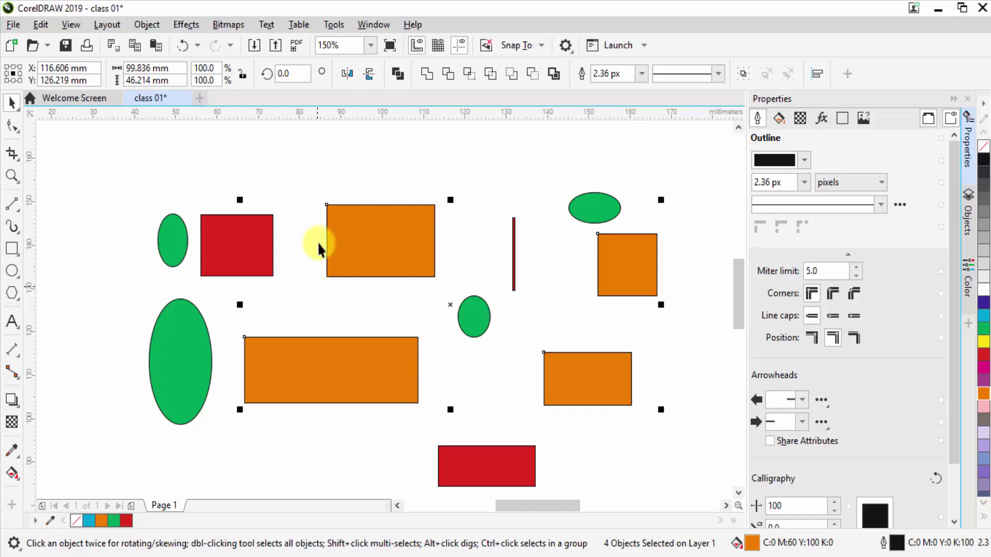
- Select every object on the page and delete them all
{"action": "key", "text": "ctrl+a"}
{"action": "key", "text": "Delete"}
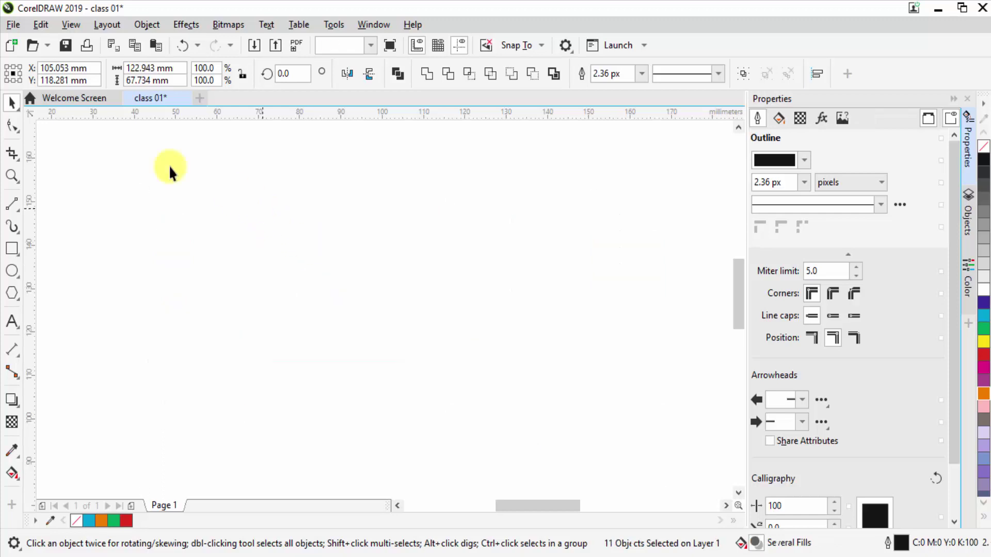
{"action": "left_click", "coordinate": [17, 108]}
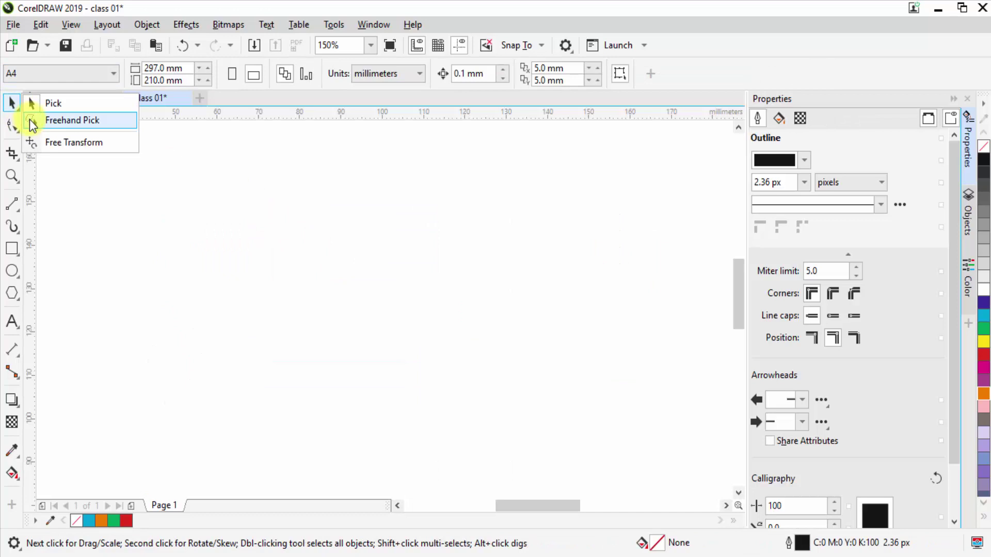
- Draw a rectangle about 29 mm wide and 26 mm high on the empty page
{"action": "left_click", "coordinate": [11, 249]}
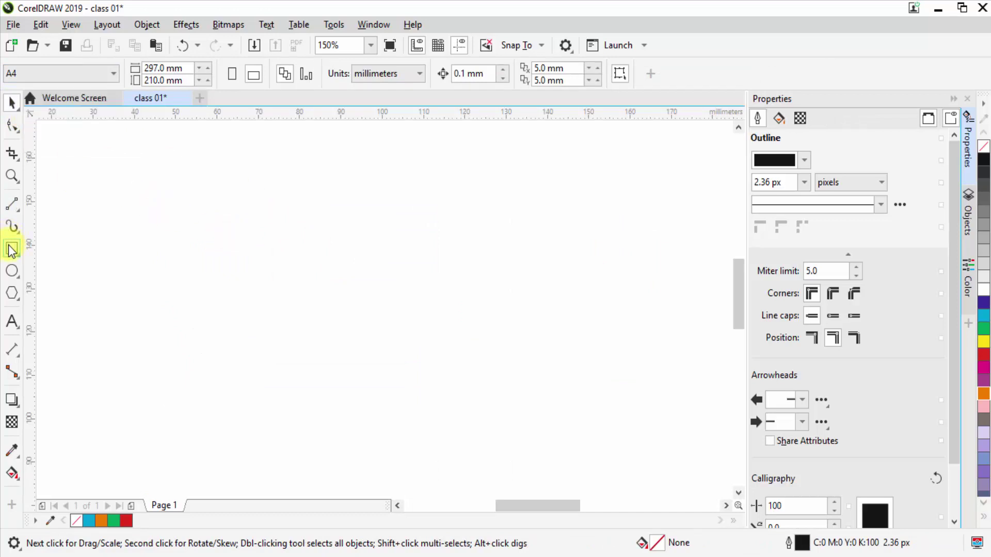
{"action": "left_click_drag", "start_coordinate": [289, 222], "coordinate": [358, 276]}
{"action": "left_click_drag", "start_coordinate": [409, 333], "coordinate": [409, 332]}
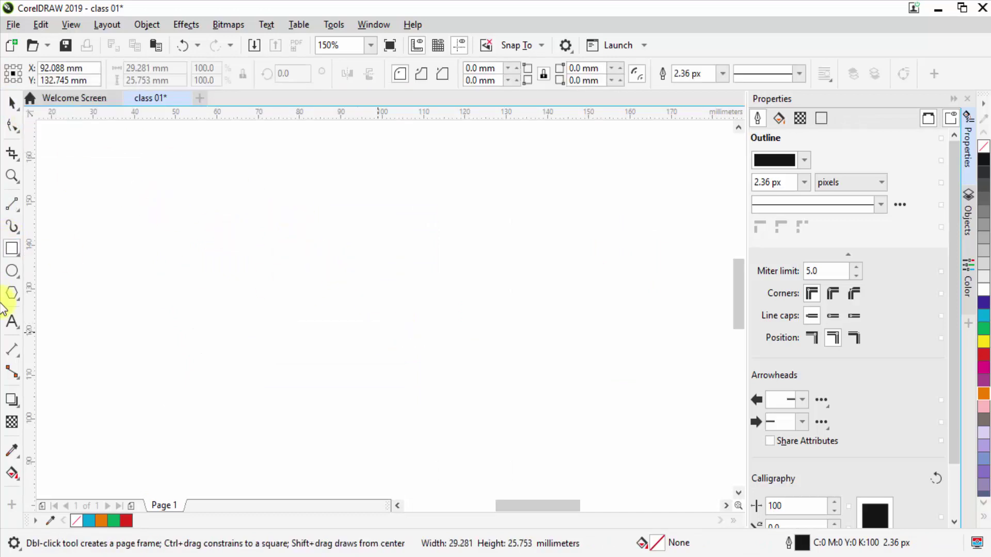
- Using the Freehand Pick tool, move the rectangle up and to the right and scale it to about 28.7 by 25.2 mm
{"action": "left_click", "coordinate": [17, 105]}
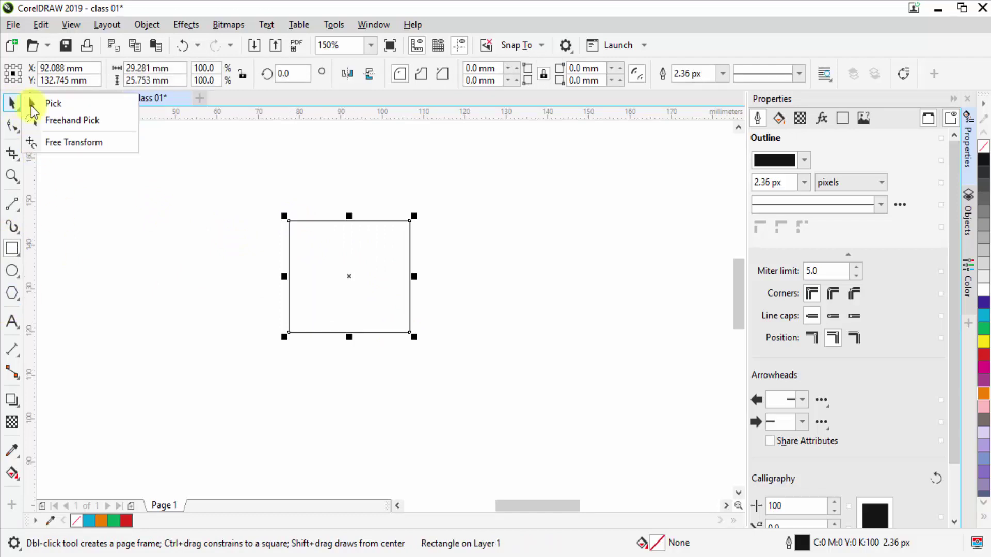
{"action": "left_click", "coordinate": [66, 122]}
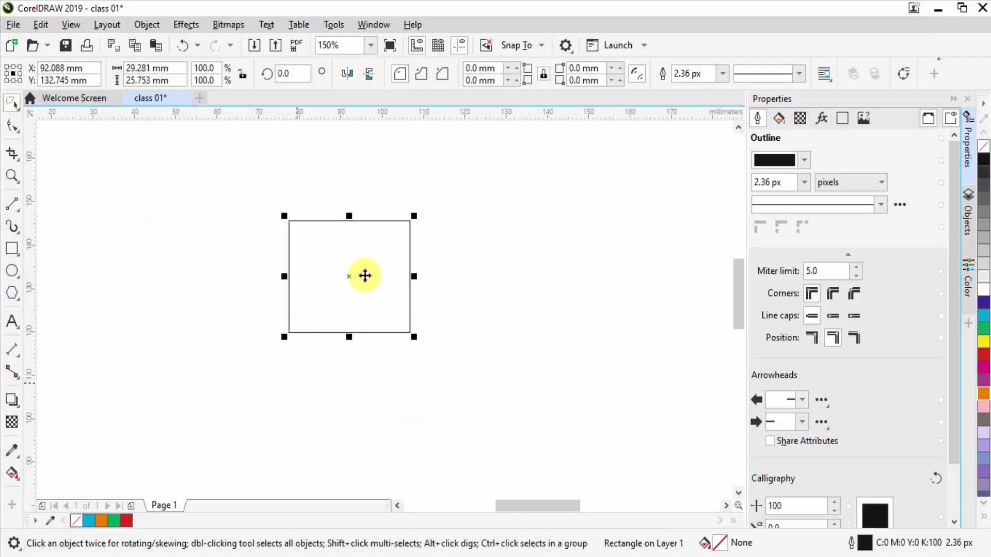
{"action": "left_click_drag", "start_coordinate": [353, 274], "coordinate": [456, 249]}
{"action": "left_click_drag", "start_coordinate": [520, 187], "coordinate": [413, 286]}
- Try rotating the rectangle slightly about its centre, and undo the rotation
{"action": "left_click", "coordinate": [451, 246]}
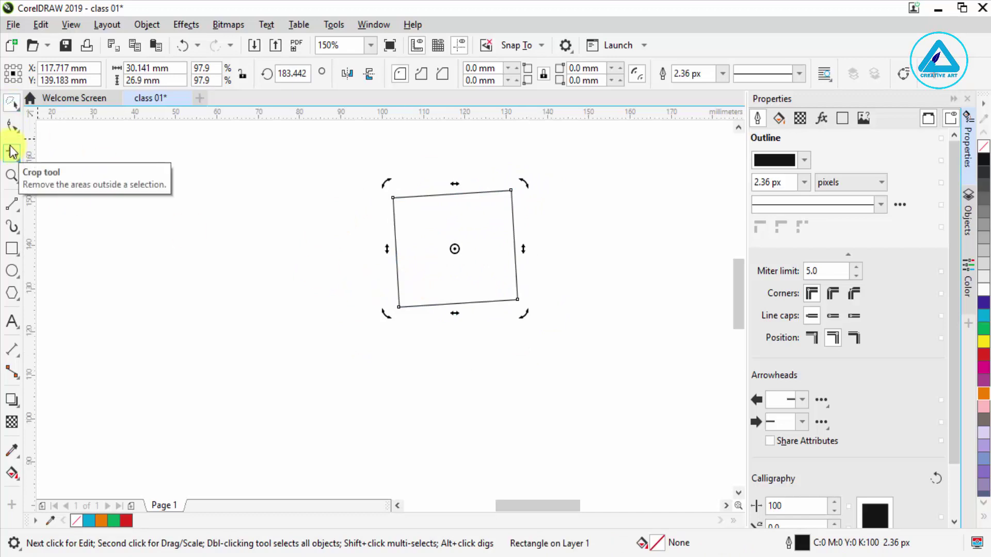
{"action": "key", "text": "ctrl+z"}
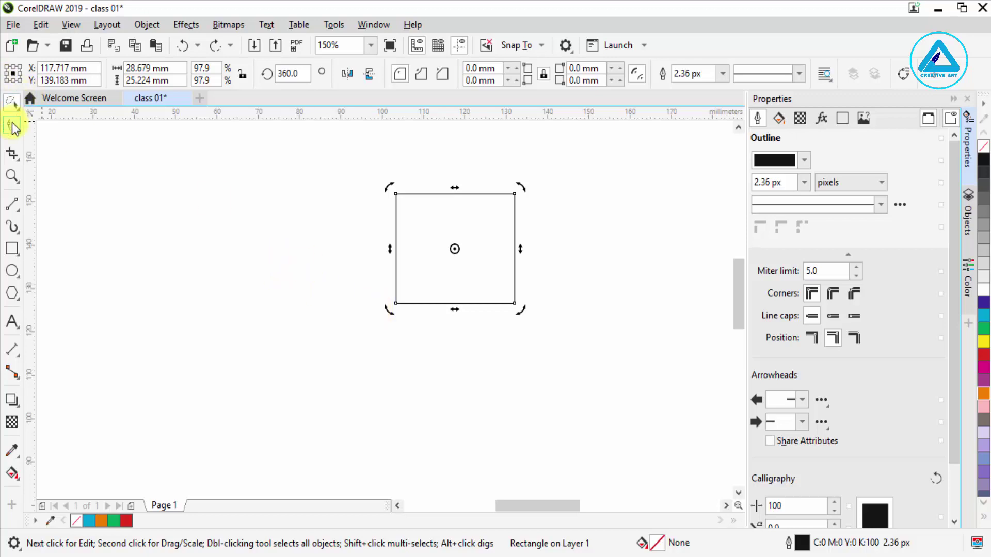
- Draw nine smaller rectangles of varied sizes around the large one, including a flat one about 16.6 by 2.5 mm at the bottom
{"action": "mouse_move", "coordinate": [13, 250]}
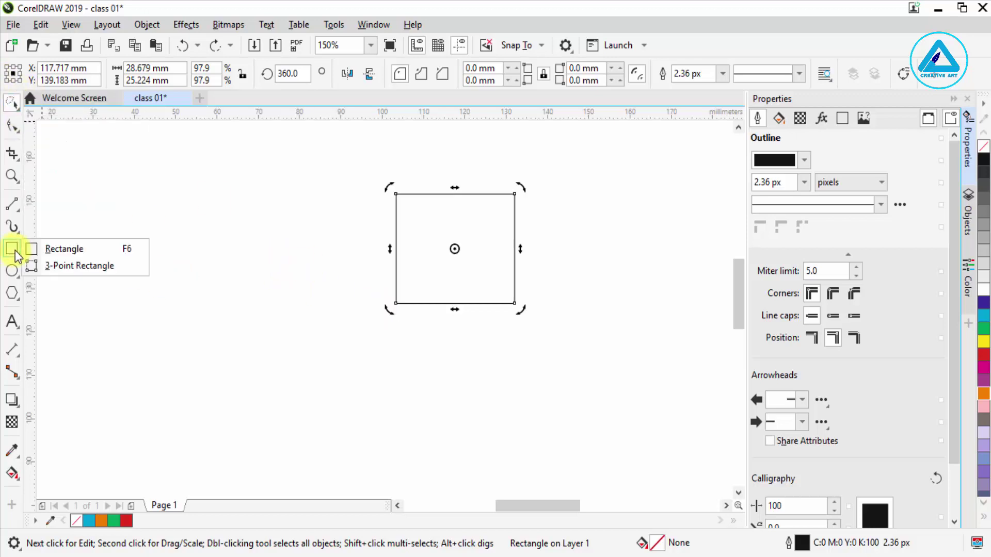
{"action": "left_click", "coordinate": [64, 249]}
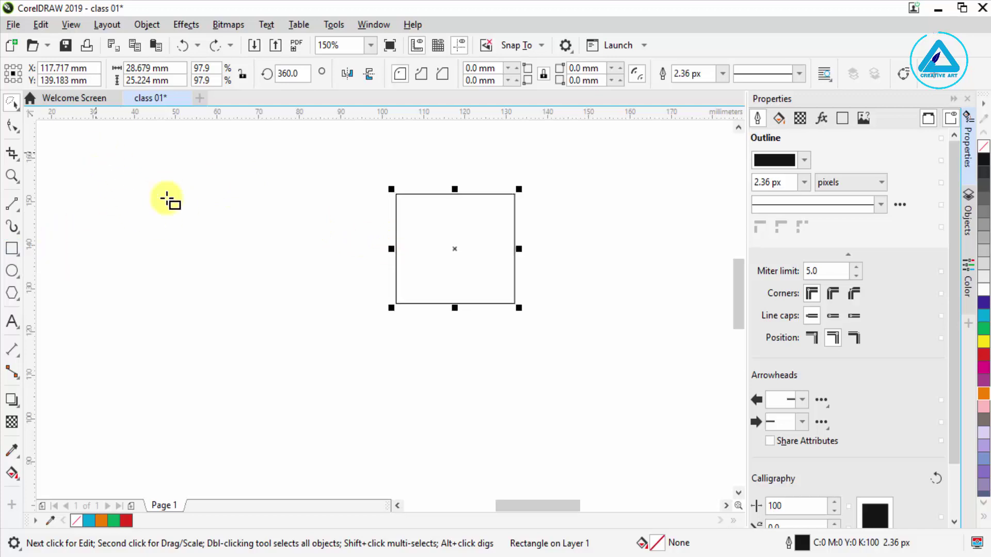
{"action": "left_click_drag", "start_coordinate": [94, 151], "coordinate": [172, 201]}
{"action": "left_click_drag", "start_coordinate": [230, 154], "coordinate": [282, 195]}
{"action": "mouse_move", "coordinate": [239, 249]}
{"action": "left_mouse_down"}
{"action": "mouse_move", "coordinate": [270, 320]}
{"action": "mouse_move", "coordinate": [289, 324]}
{"action": "left_mouse_up"}
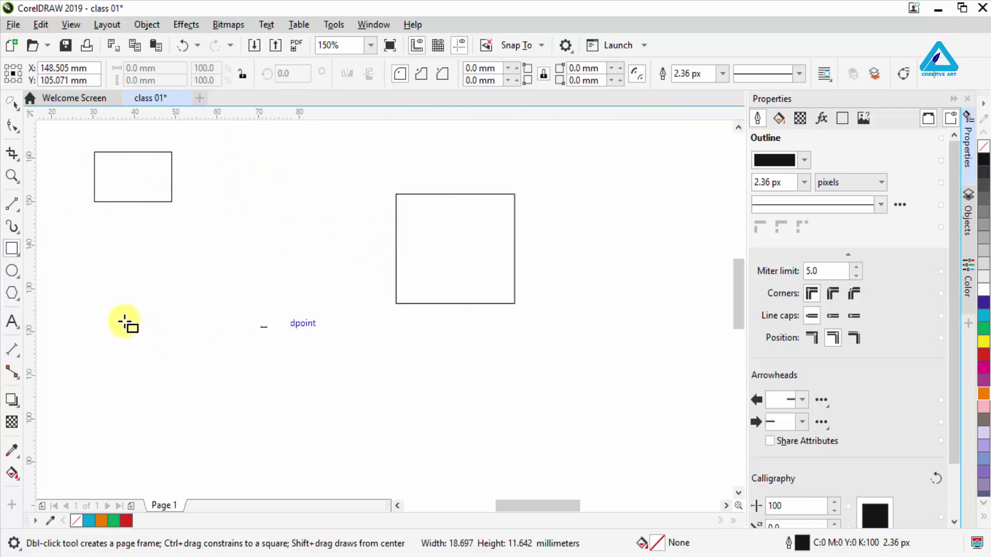
{"action": "left_click_drag", "start_coordinate": [124, 322], "coordinate": [173, 365]}
{"action": "left_click_drag", "start_coordinate": [311, 370], "coordinate": [400, 416]}
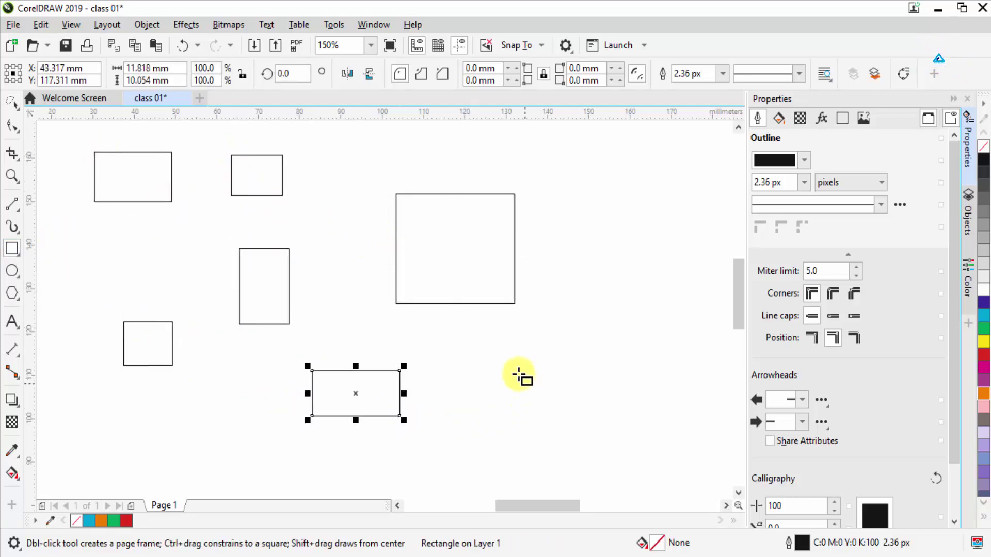
{"action": "left_click_drag", "start_coordinate": [529, 363], "coordinate": [607, 399]}
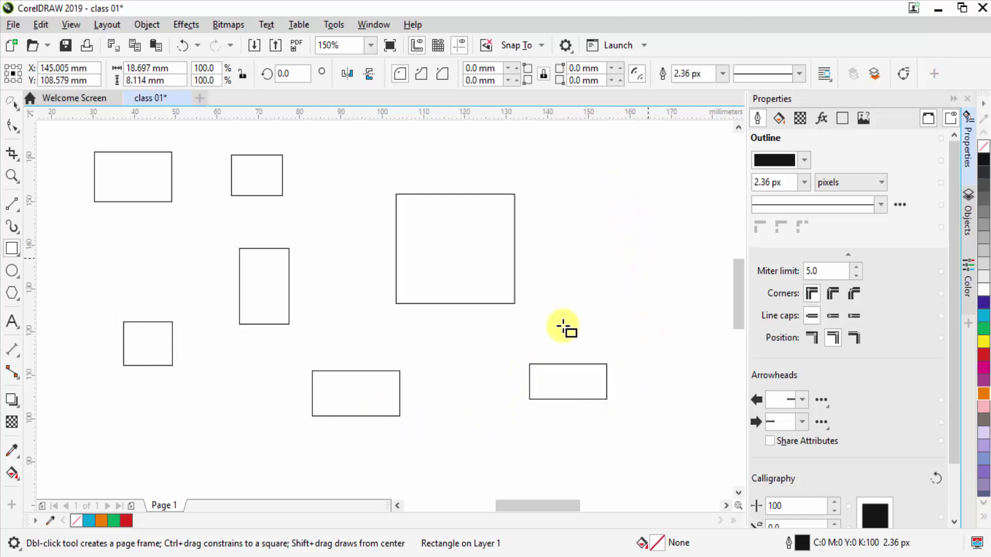
{"action": "left_click_drag", "start_coordinate": [117, 424], "coordinate": [164, 450]}
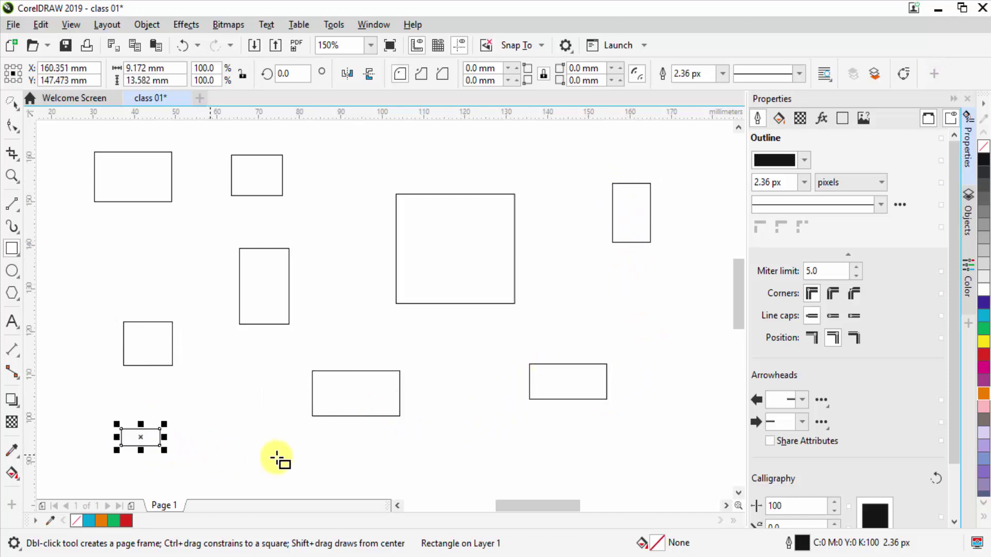
{"action": "left_click_drag", "start_coordinate": [352, 469], "coordinate": [283, 456]}
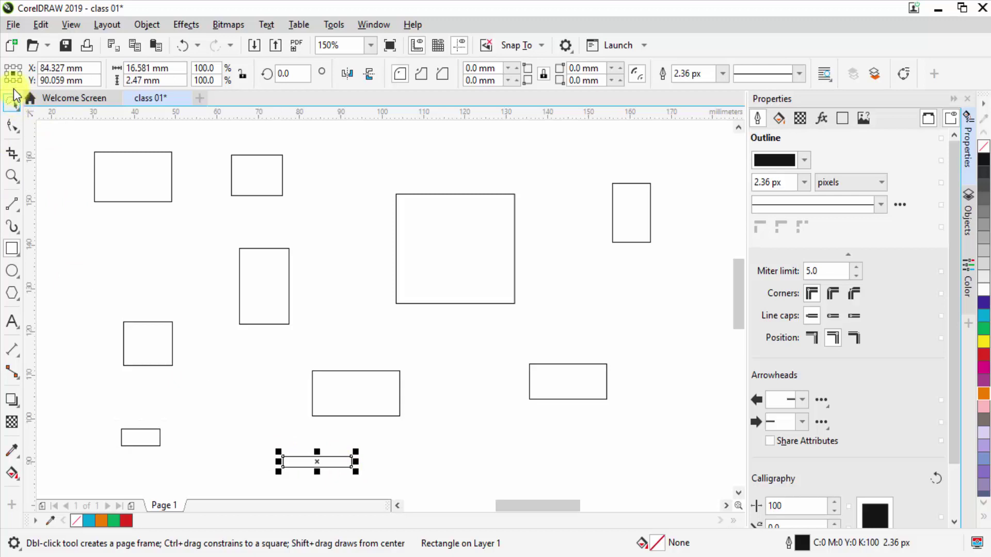
- Draw six small ellipses of varied sizes in the gaps between the rectangles, and return to the Freehand Pick tool
{"action": "left_click", "coordinate": [11, 270]}
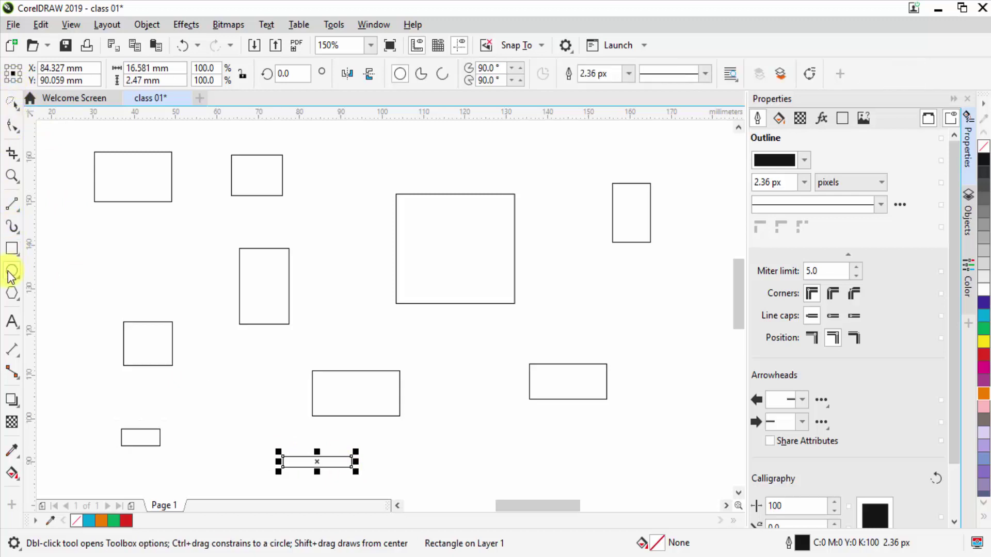
{"action": "left_click_drag", "start_coordinate": [126, 243], "coordinate": [149, 280]}
{"action": "left_click_drag", "start_coordinate": [318, 275], "coordinate": [344, 307]}
{"action": "left_click_drag", "start_coordinate": [567, 266], "coordinate": [599, 305]}
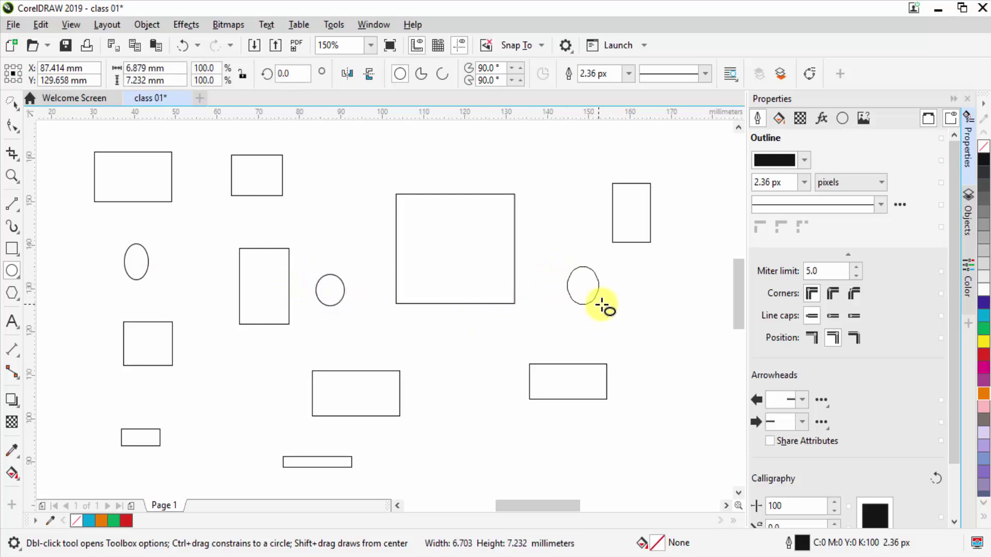
{"action": "left_click_drag", "start_coordinate": [332, 153], "coordinate": [359, 193]}
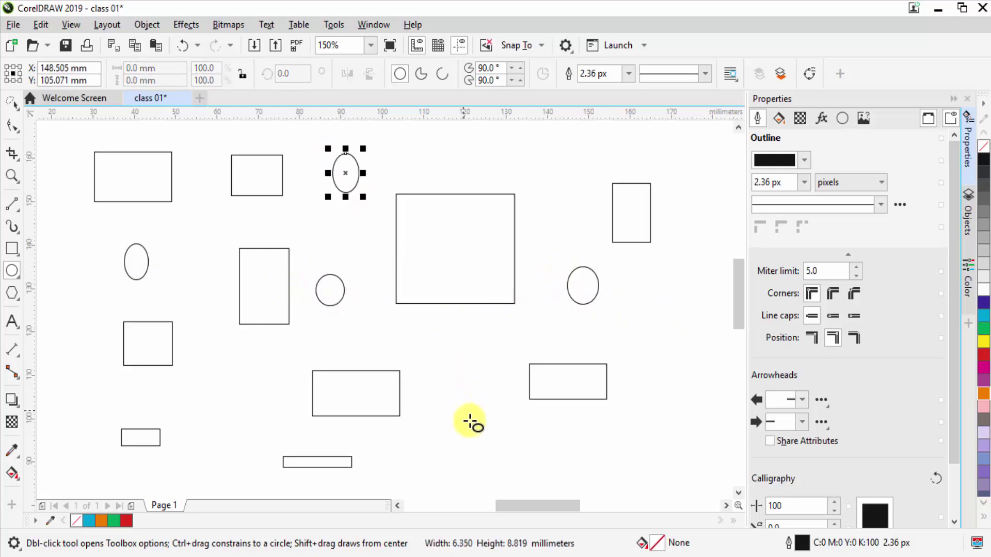
{"action": "left_click_drag", "start_coordinate": [463, 411], "coordinate": [515, 462]}
{"action": "left_click_drag", "start_coordinate": [634, 452], "coordinate": [664, 477]}
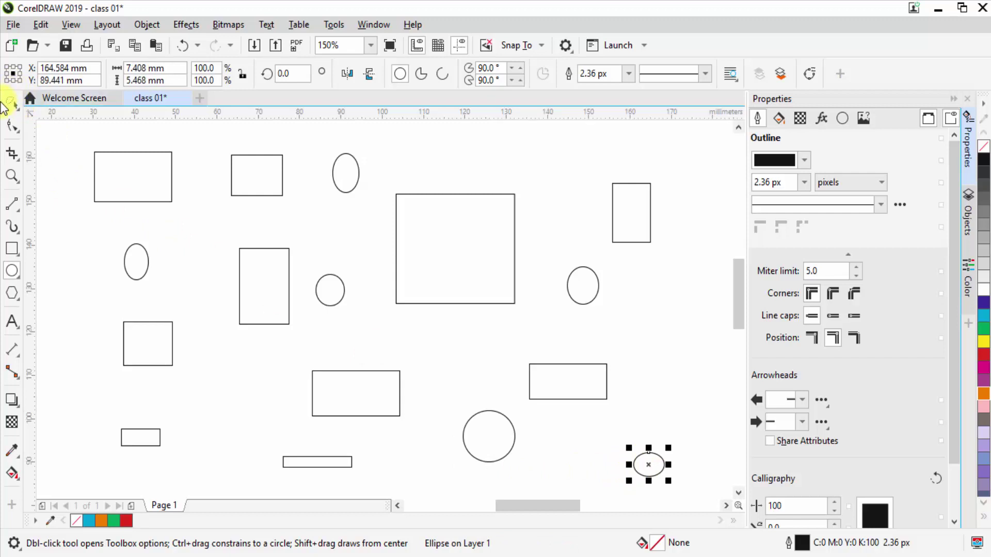
{"action": "left_click", "coordinate": [11, 105]}
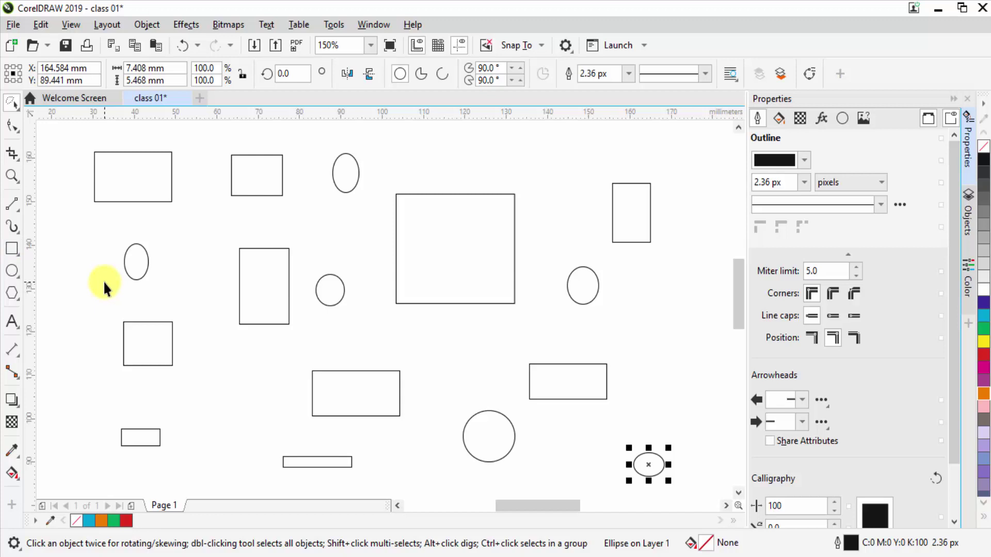
- With the Pick tool, add all six ellipses to one selection, try filling them green, undo the fill and deselect
{"action": "left_click", "coordinate": [17, 109]}
{"action": "left_click", "coordinate": [45, 104]}
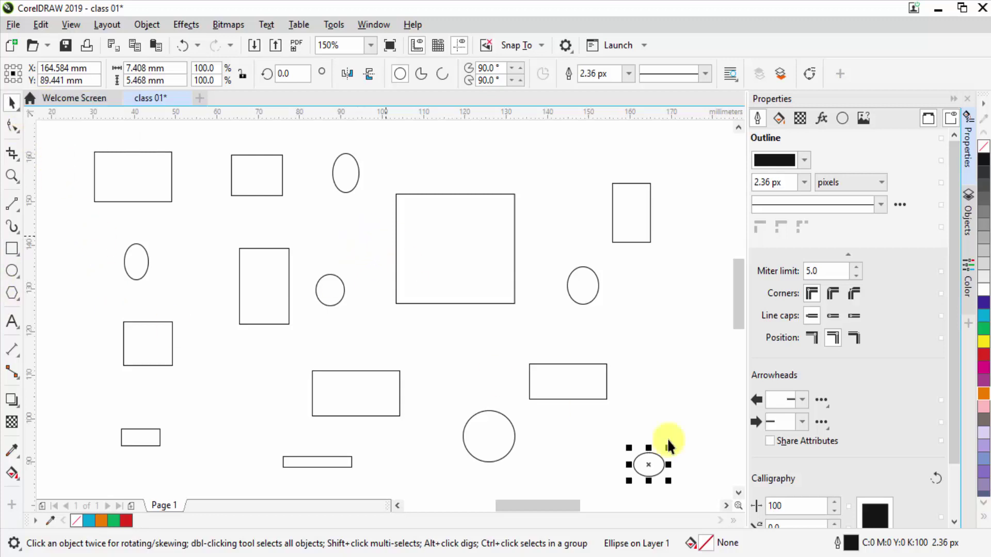
{"action": "left_click", "coordinate": [496, 454], "text": "shift"}
{"action": "left_click", "coordinate": [584, 290], "text": "shift"}
{"action": "left_click", "coordinate": [343, 298], "text": "shift"}
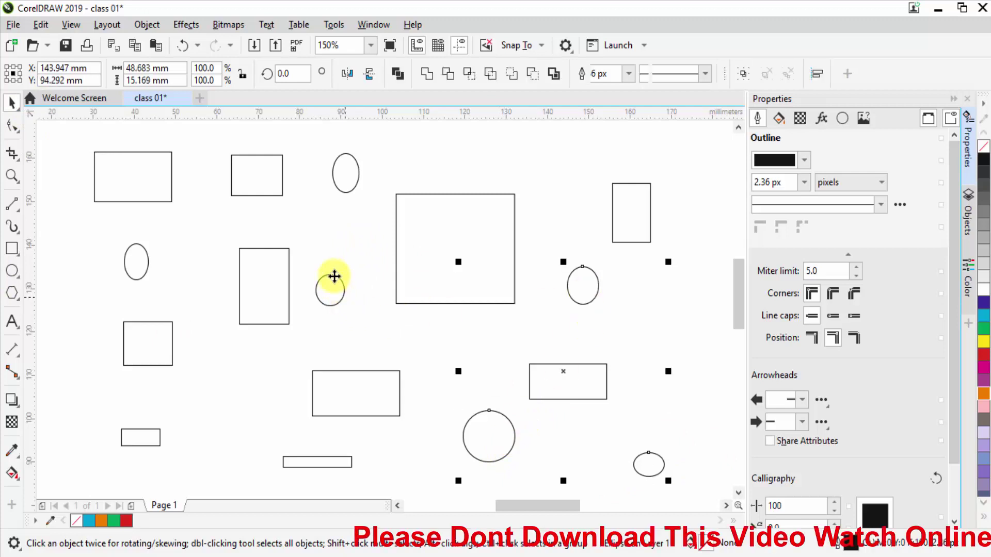
{"action": "left_click", "coordinate": [357, 170], "text": "shift"}
{"action": "left_click", "coordinate": [149, 258], "text": "shift"}
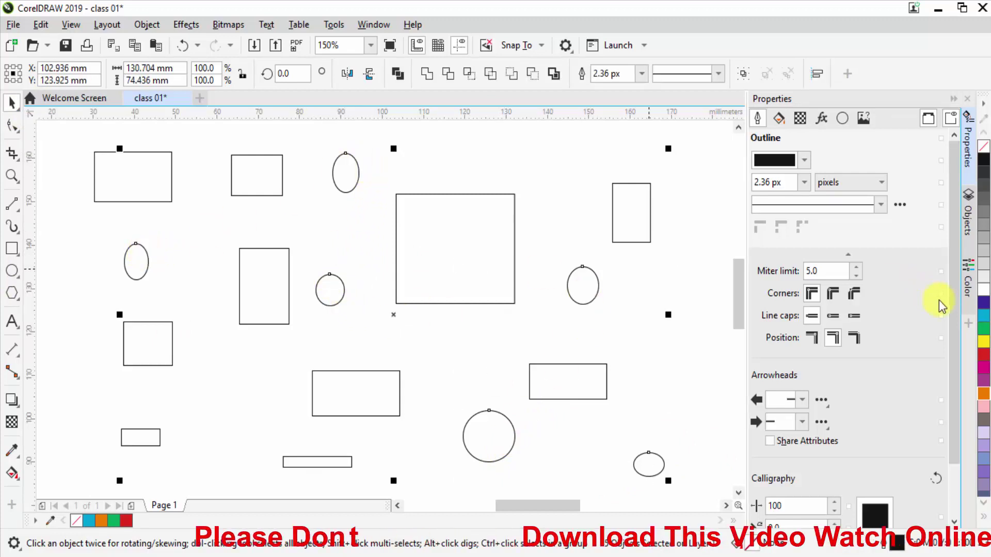
{"action": "left_click", "coordinate": [984, 329]}
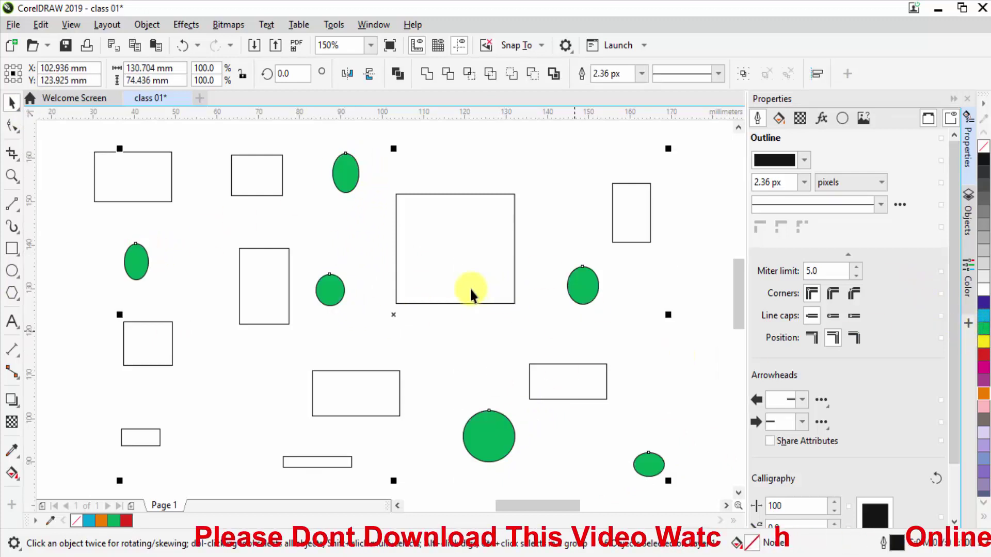
{"action": "key", "text": "ctrl+z"}
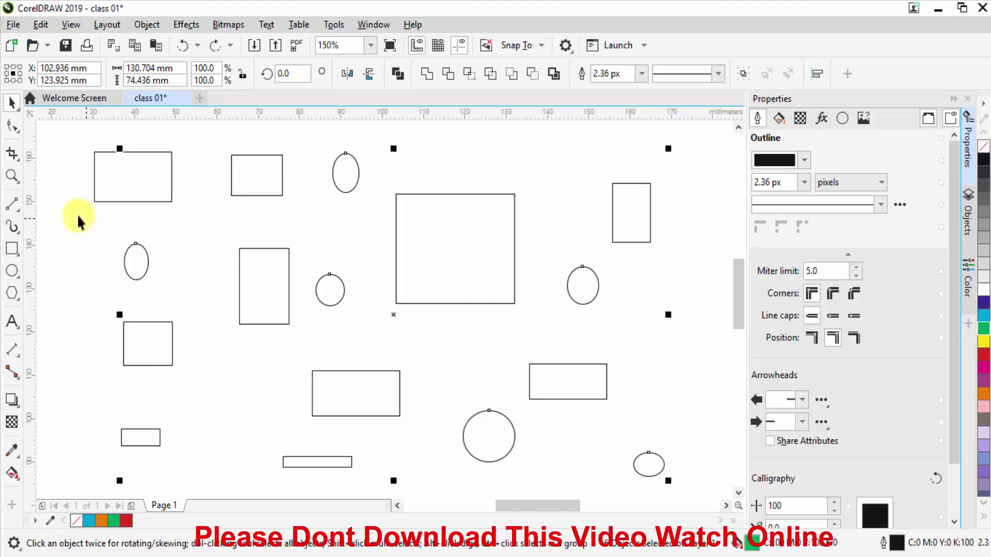
{"action": "left_click", "coordinate": [79, 216]}
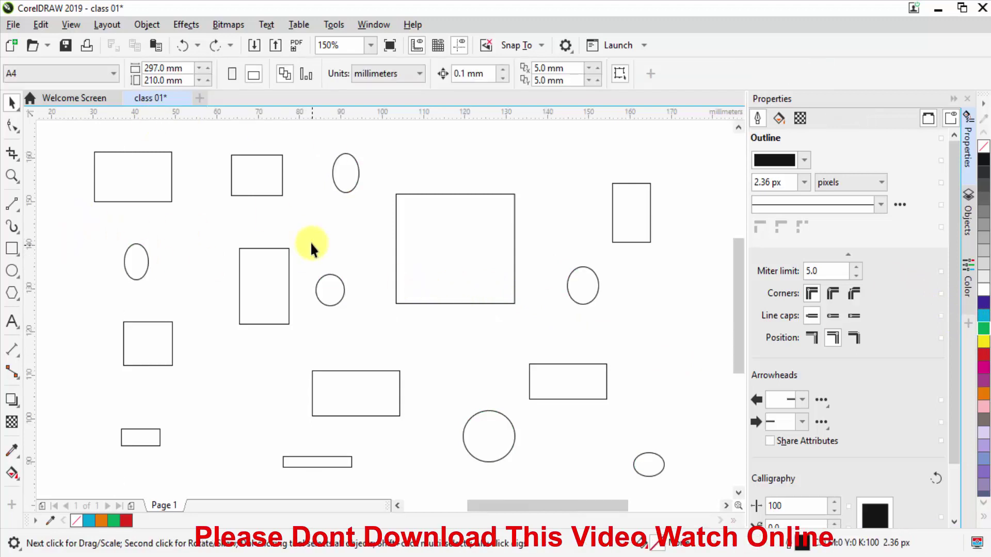
{"action": "scroll", "coordinate": [311, 242], "scroll_direction": "down", "scroll_amount": 2}
{"action": "scroll", "coordinate": [330, 239], "scroll_direction": "up", "scroll_amount": 1}
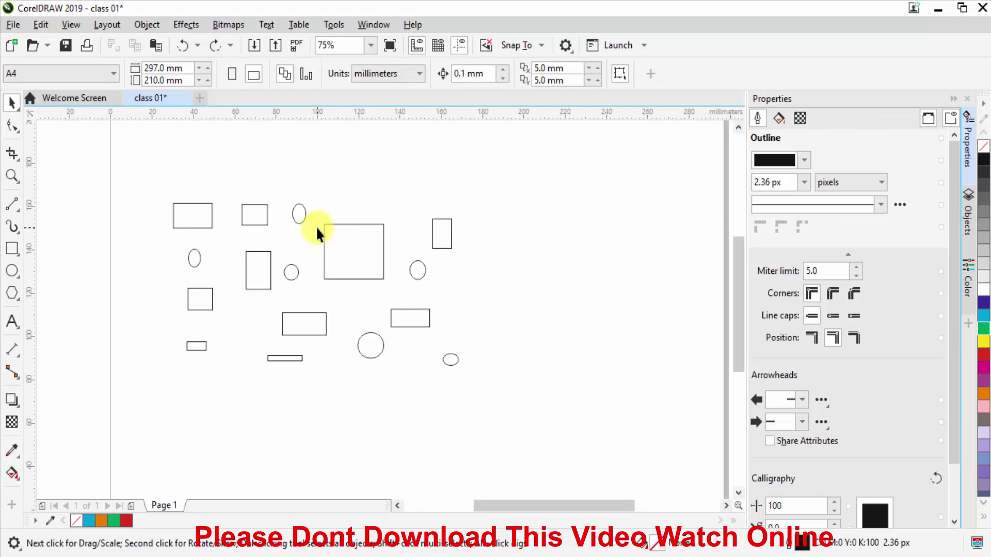
{"action": "scroll", "coordinate": [301, 244], "scroll_direction": "up", "scroll_amount": 1}
{"action": "scroll", "coordinate": [339, 240], "scroll_direction": "down", "scroll_amount": 1}
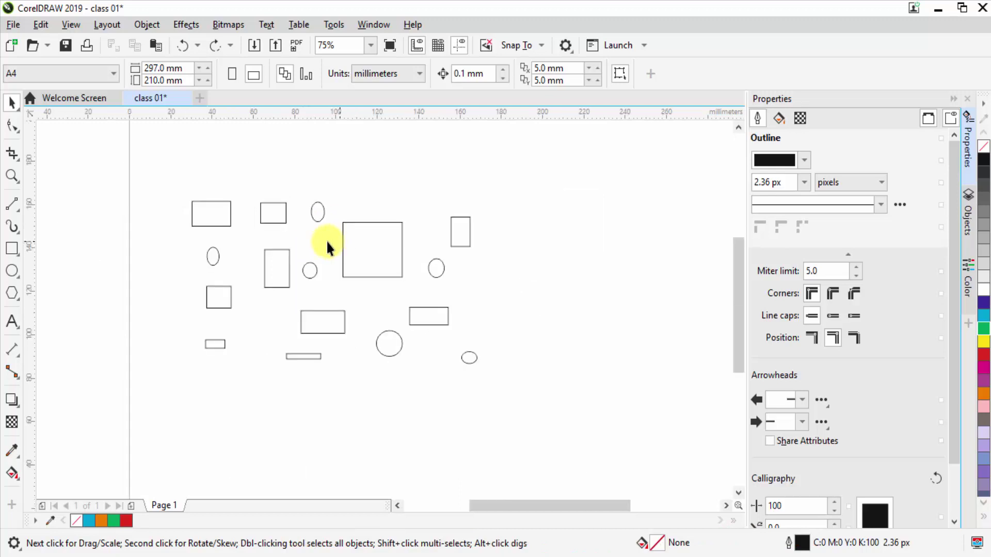
{"action": "scroll", "coordinate": [235, 245], "scroll_direction": "up", "scroll_amount": 2}
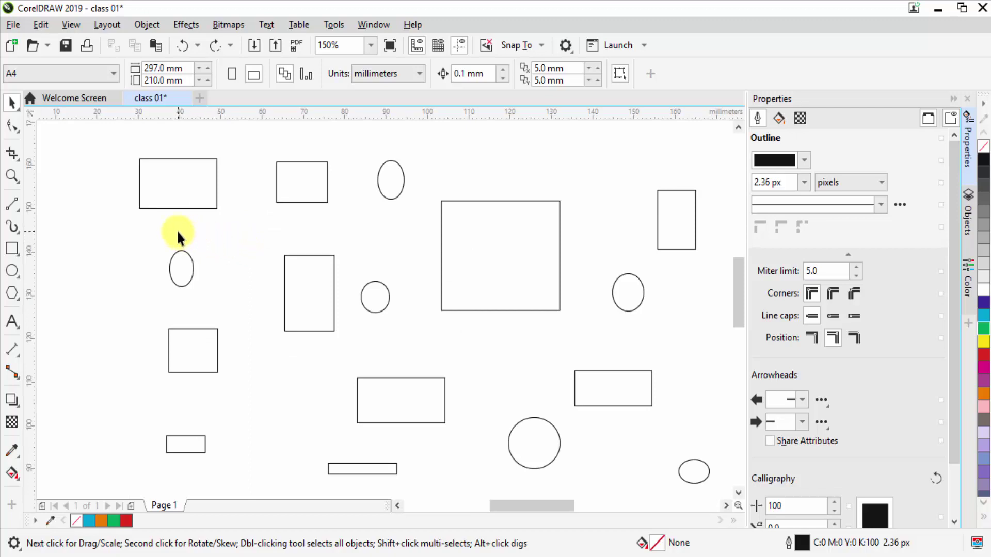
- With the Freehand Pick tool, loop one continuous marquee around the ellipses, try filling the selection green, undo the fill and deselect
{"action": "left_click", "coordinate": [15, 106]}
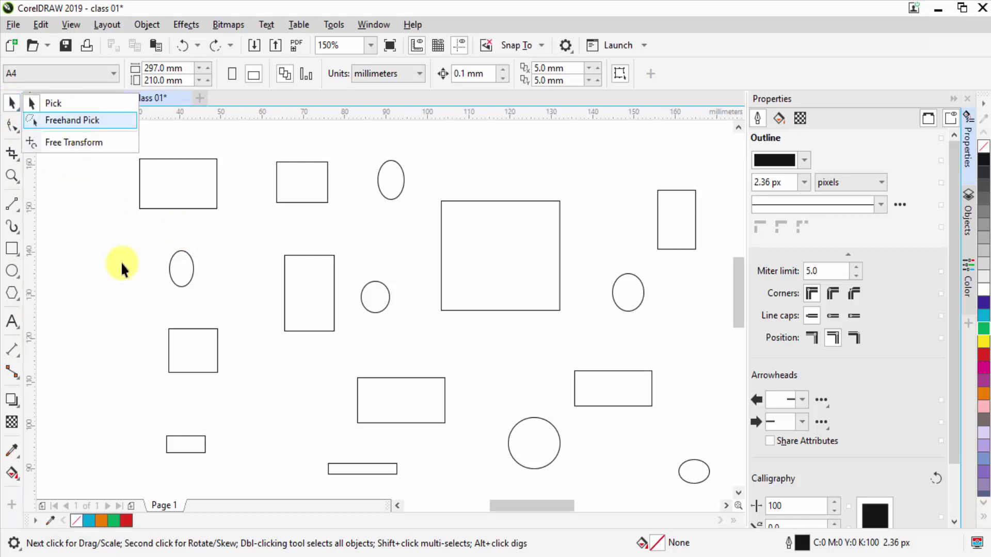
{"action": "scroll", "coordinate": [354, 274], "scroll_direction": "down", "scroll_amount": 2}
{"action": "scroll", "coordinate": [361, 275], "scroll_direction": "up", "scroll_amount": 2}
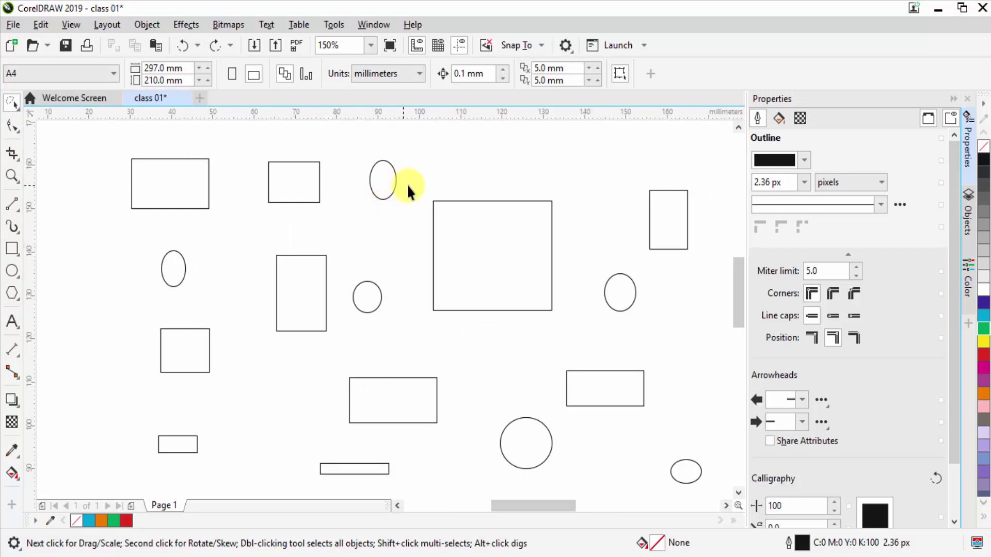
{"action": "mouse_move", "coordinate": [350, 183]}
{"action": "left_mouse_down"}
{"action": "mouse_move", "coordinate": [420, 230]}
{"action": "mouse_move", "coordinate": [411, 164]}
{"action": "mouse_move", "coordinate": [373, 146]}
{"action": "mouse_move", "coordinate": [416, 239]}
{"action": "mouse_move", "coordinate": [404, 152]}
{"action": "mouse_move", "coordinate": [374, 150]}
{"action": "mouse_move", "coordinate": [302, 242]}
{"action": "mouse_move", "coordinate": [226, 220]}
{"action": "mouse_move", "coordinate": [160, 223]}
{"action": "left_mouse_up"}
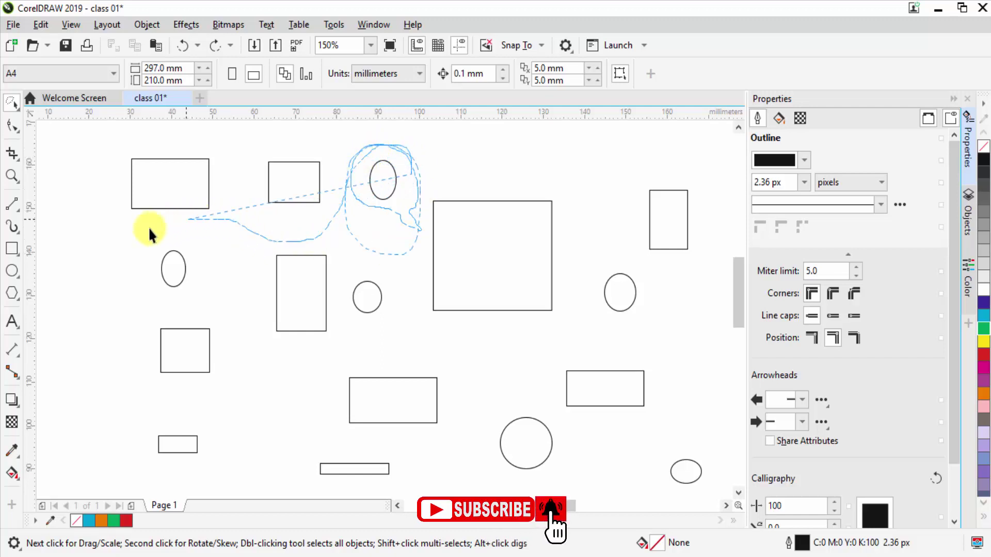
{"action": "mouse_move", "coordinate": [202, 304]}
{"action": "left_mouse_down"}
{"action": "mouse_move", "coordinate": [177, 224]}
{"action": "mouse_move", "coordinate": [123, 286]}
{"action": "left_mouse_up"}
{"action": "mouse_move", "coordinate": [221, 292]}
{"action": "left_mouse_down"}
{"action": "mouse_move", "coordinate": [242, 250]}
{"action": "mouse_move", "coordinate": [276, 238]}
{"action": "left_mouse_up"}
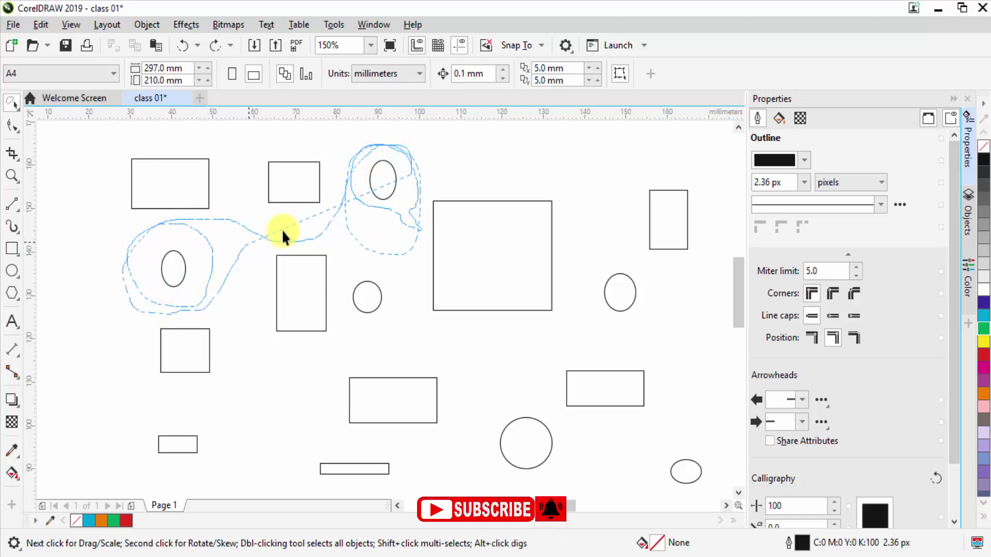
{"action": "mouse_move", "coordinate": [373, 243]}
{"action": "left_mouse_down"}
{"action": "mouse_move", "coordinate": [394, 269]}
{"action": "mouse_move", "coordinate": [405, 306]}
{"action": "mouse_move", "coordinate": [387, 329]}
{"action": "mouse_move", "coordinate": [352, 329]}
{"action": "mouse_move", "coordinate": [347, 263]}
{"action": "mouse_move", "coordinate": [372, 252]}
{"action": "mouse_move", "coordinate": [403, 268]}
{"action": "mouse_move", "coordinate": [399, 327]}
{"action": "left_mouse_up"}
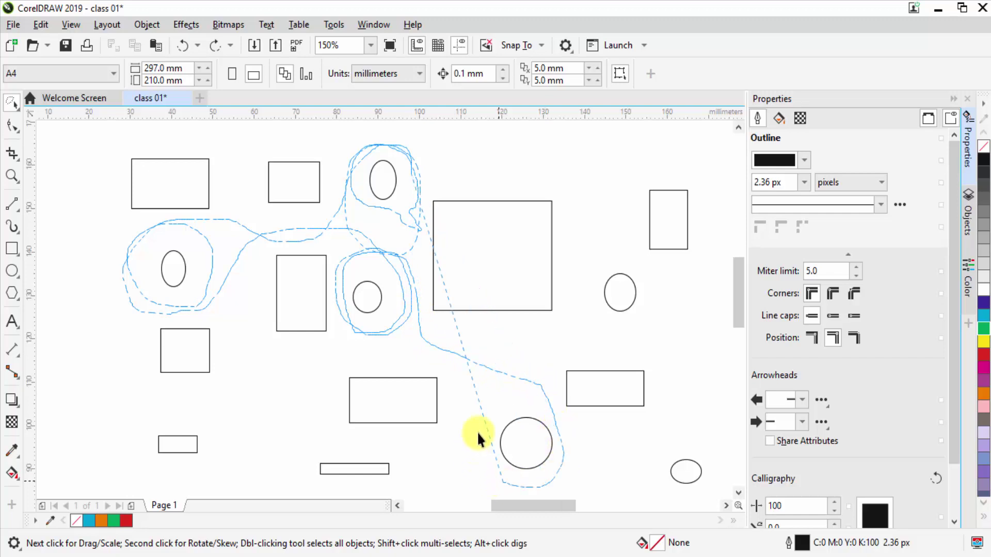
{"action": "mouse_move", "coordinate": [576, 434]}
{"action": "left_mouse_down"}
{"action": "mouse_move", "coordinate": [571, 474]}
{"action": "mouse_move", "coordinate": [527, 479]}
{"action": "mouse_move", "coordinate": [461, 454]}
{"action": "left_mouse_up"}
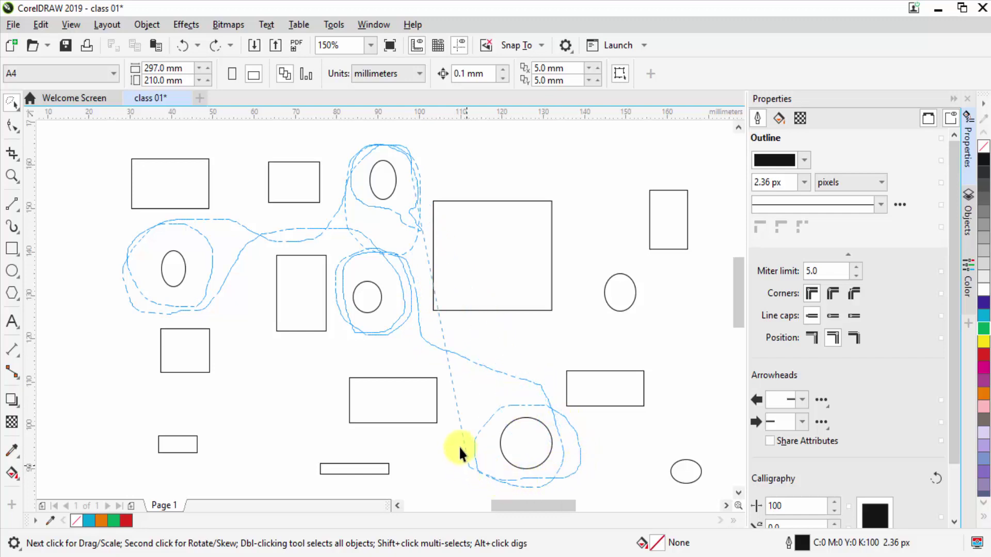
{"action": "mouse_move", "coordinate": [564, 438]}
{"action": "left_mouse_down"}
{"action": "mouse_move", "coordinate": [553, 462]}
{"action": "mouse_move", "coordinate": [486, 454]}
{"action": "mouse_move", "coordinate": [493, 420]}
{"action": "mouse_move", "coordinate": [549, 414]}
{"action": "mouse_move", "coordinate": [567, 448]}
{"action": "left_mouse_up"}
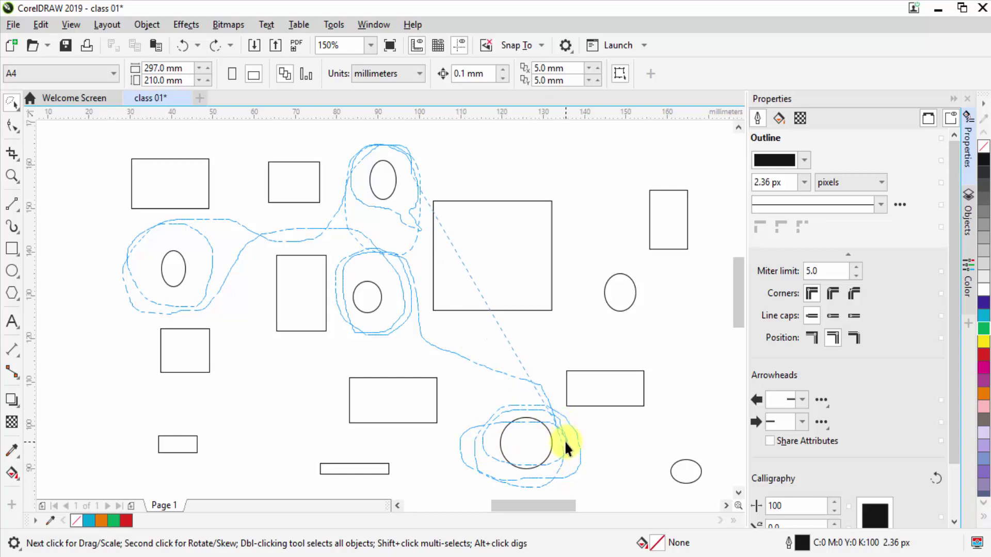
{"action": "mouse_move", "coordinate": [643, 441]}
{"action": "left_mouse_down"}
{"action": "mouse_move", "coordinate": [688, 437]}
{"action": "mouse_move", "coordinate": [711, 454]}
{"action": "mouse_move", "coordinate": [661, 494]}
{"action": "mouse_move", "coordinate": [688, 424]}
{"action": "mouse_move", "coordinate": [721, 434]}
{"action": "mouse_move", "coordinate": [682, 488]}
{"action": "mouse_move", "coordinate": [623, 474]}
{"action": "mouse_move", "coordinate": [645, 416]}
{"action": "mouse_move", "coordinate": [691, 492]}
{"action": "mouse_move", "coordinate": [640, 452]}
{"action": "mouse_move", "coordinate": [696, 394]}
{"action": "mouse_move", "coordinate": [648, 334]}
{"action": "mouse_move", "coordinate": [555, 286]}
{"action": "mouse_move", "coordinate": [584, 248]}
{"action": "mouse_move", "coordinate": [633, 265]}
{"action": "mouse_move", "coordinate": [597, 313]}
{"action": "mouse_move", "coordinate": [578, 265]}
{"action": "mouse_move", "coordinate": [589, 240]}
{"action": "left_mouse_up"}
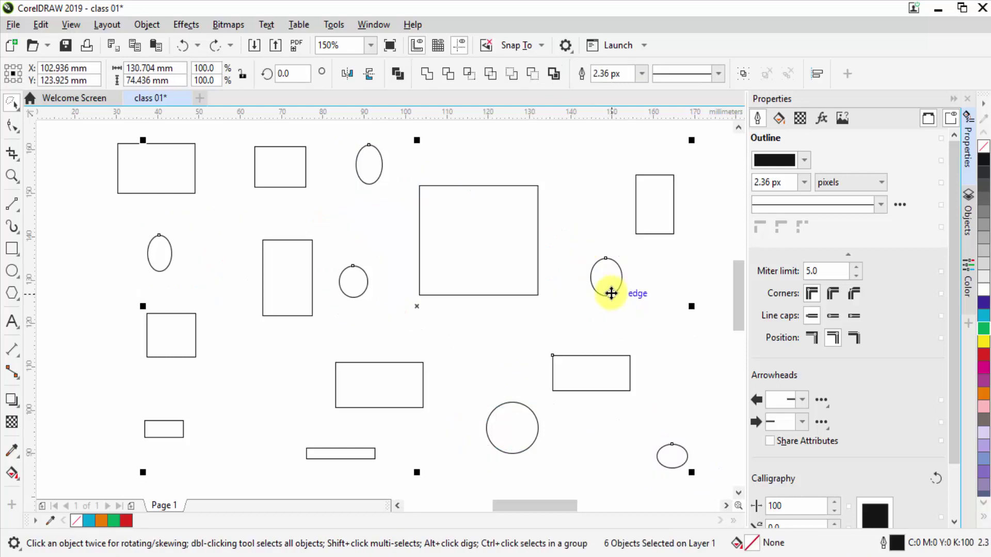
{"action": "left_click", "coordinate": [984, 328]}
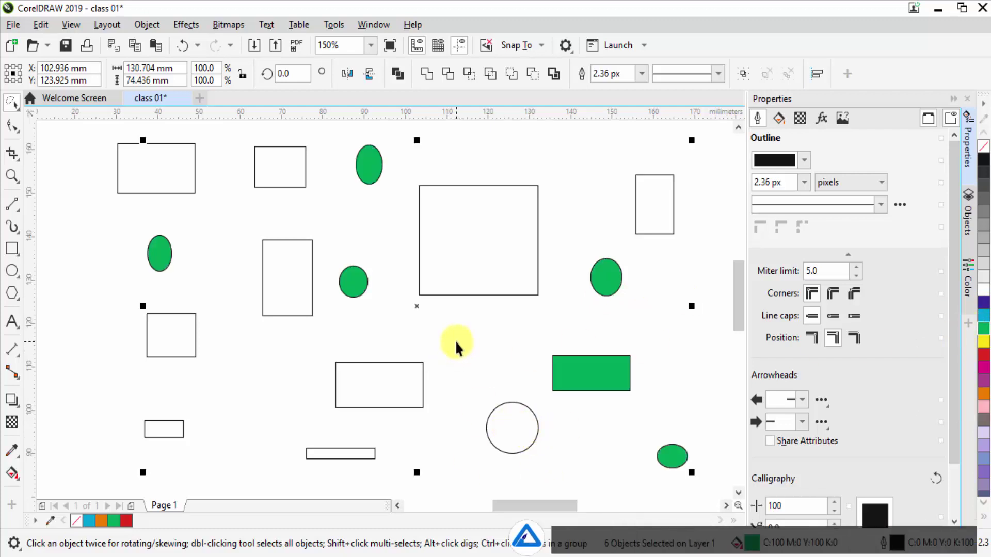
{"action": "key", "text": "ctrl+z"}
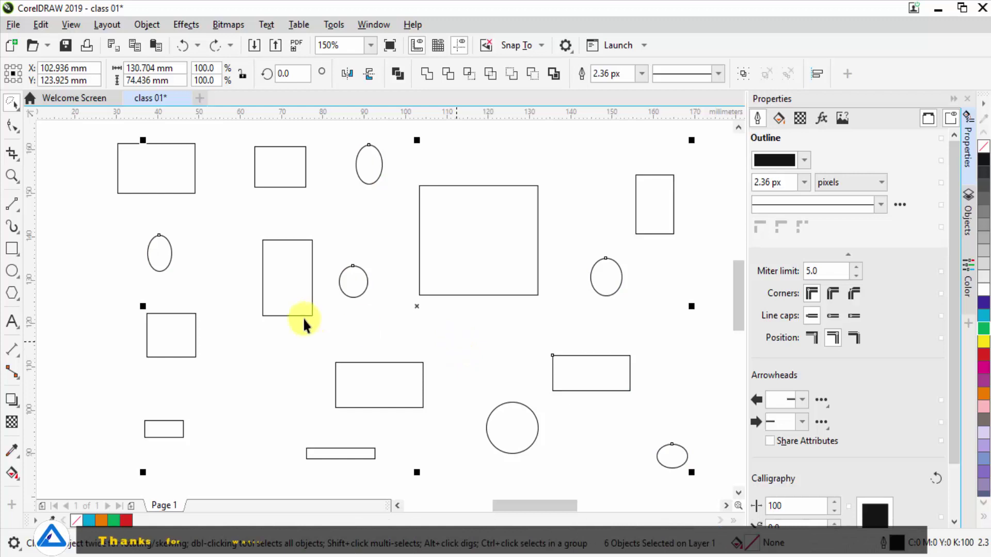
{"action": "left_click", "coordinate": [61, 167]}
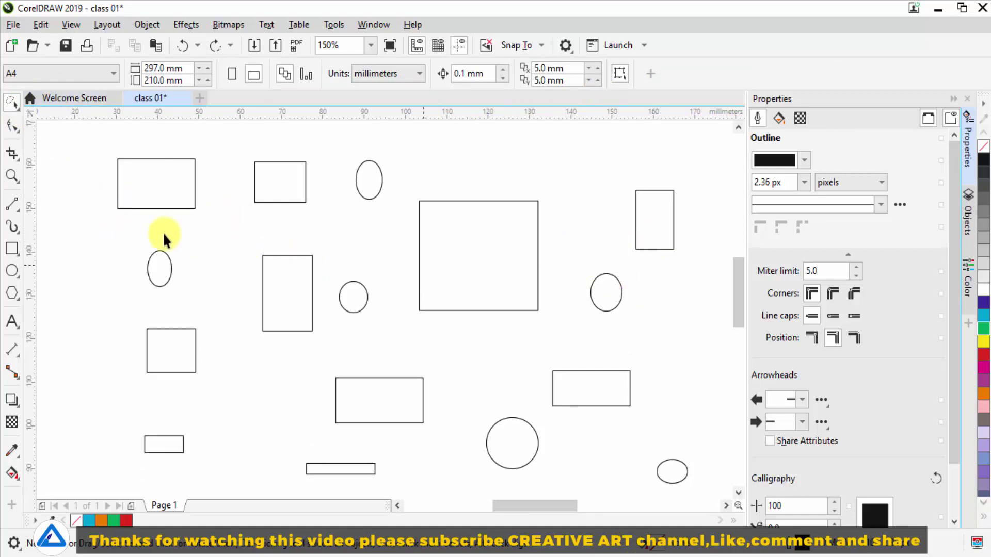
- With the Freehand Pick tool, encircle four separate rectangles one after another into a single selection and fill them blue (C:100 M:100 Y:0 K:0)
{"action": "left_click", "coordinate": [16, 110]}
{"action": "left_click", "coordinate": [42, 128]}
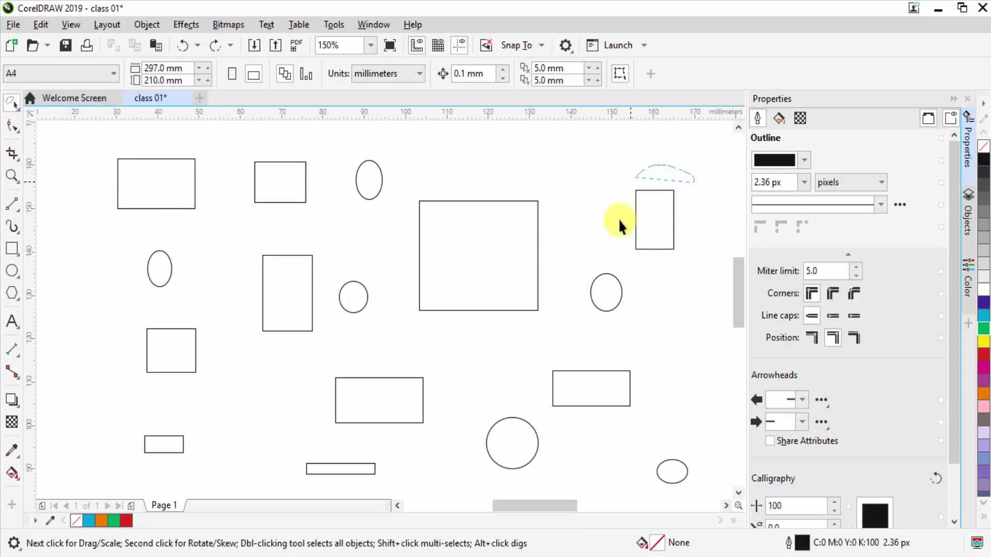
{"action": "left_click_drag", "start_coordinate": [602, 166], "coordinate": [562, 184]}
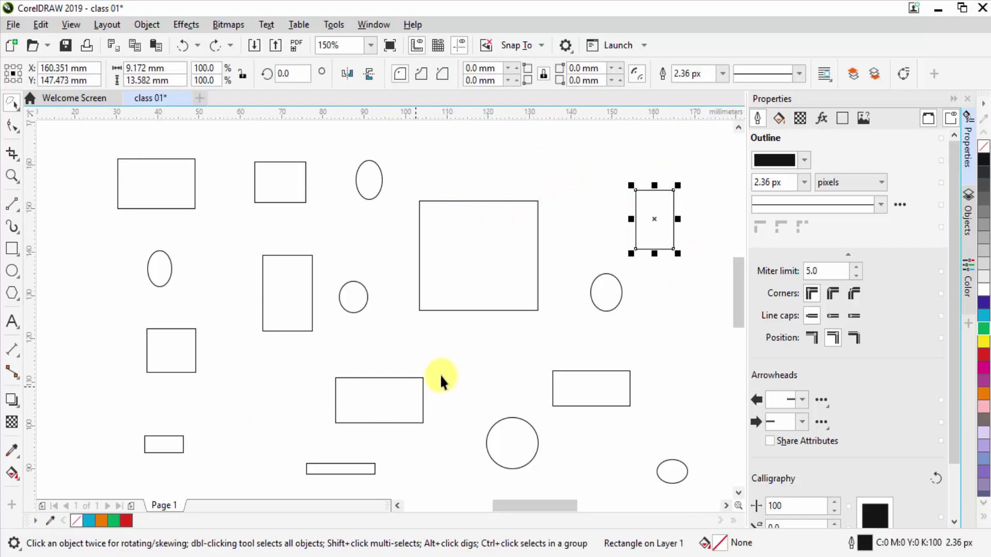
{"action": "left_click", "coordinate": [299, 413]}
{"action": "left_click_drag", "start_coordinate": [273, 396], "coordinate": [409, 367]}
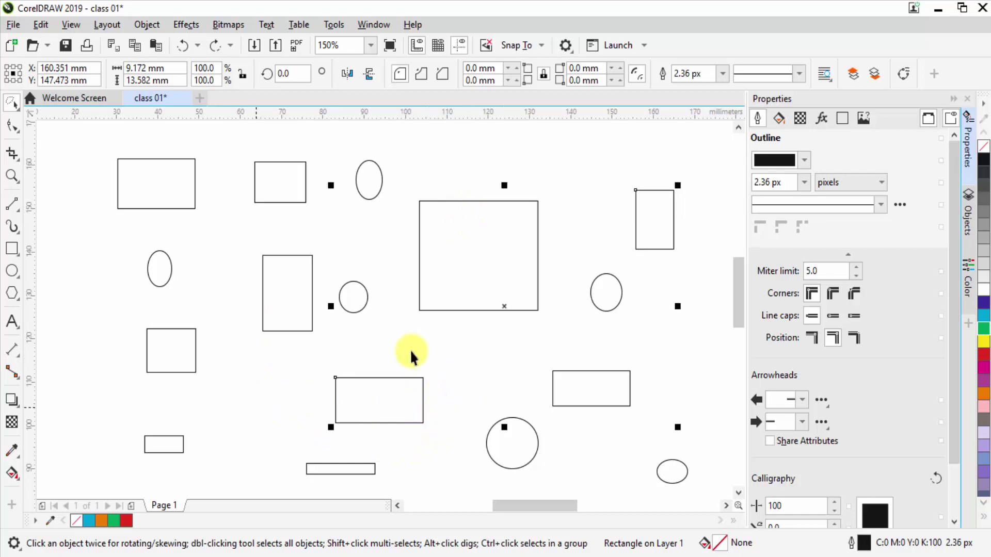
{"action": "left_click_drag", "start_coordinate": [215, 323], "coordinate": [148, 367]}
{"action": "mouse_move", "coordinate": [127, 329]}
{"action": "left_mouse_down"}
{"action": "mouse_move", "coordinate": [132, 414]}
{"action": "mouse_move", "coordinate": [209, 315]}
{"action": "mouse_move", "coordinate": [26, 344]}
{"action": "left_mouse_up"}
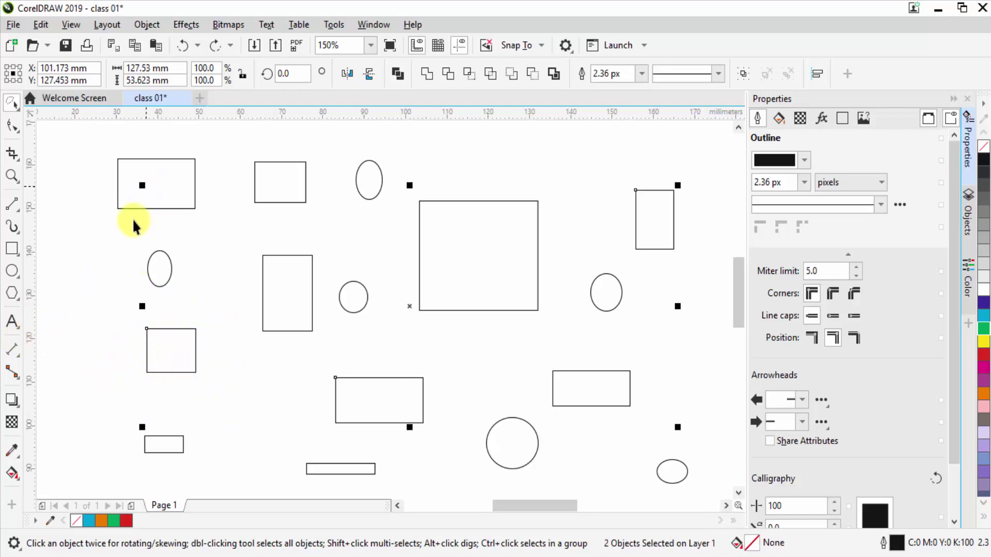
{"action": "left_click_drag", "start_coordinate": [134, 220], "coordinate": [209, 195]}
{"action": "mouse_move", "coordinate": [122, 129]}
{"action": "left_mouse_down"}
{"action": "mouse_move", "coordinate": [89, 202]}
{"action": "mouse_move", "coordinate": [157, 235]}
{"action": "left_mouse_up"}
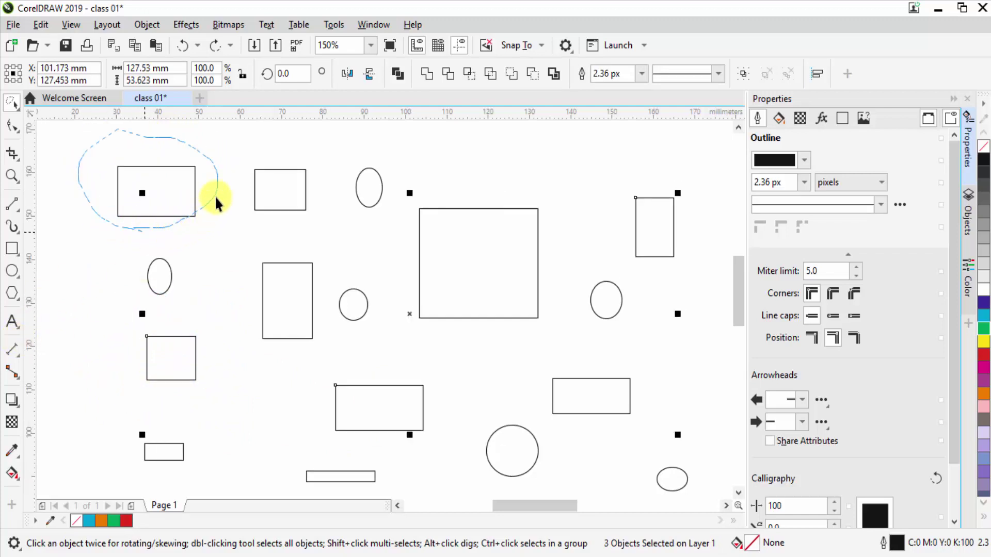
{"action": "left_click_drag", "start_coordinate": [2, 196], "coordinate": [4, 211]}
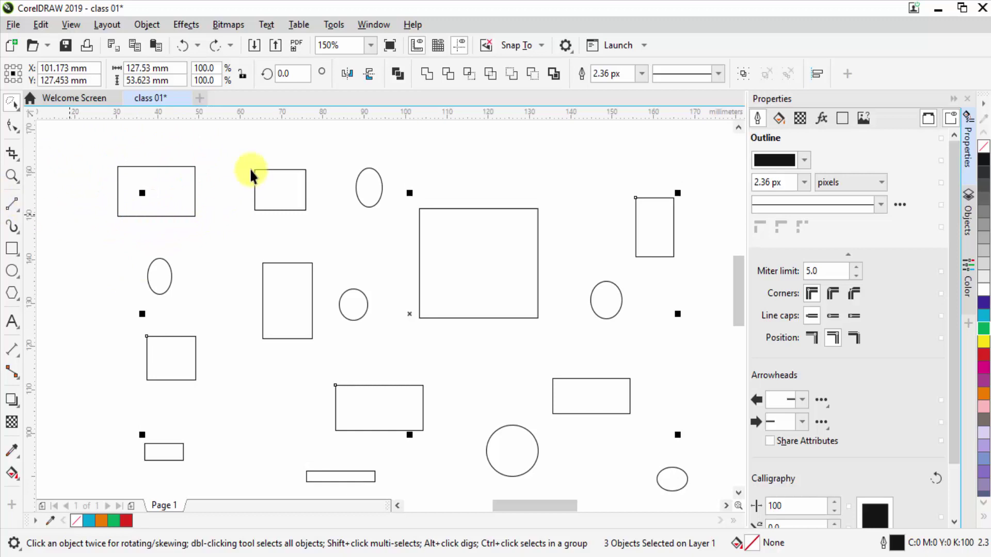
{"action": "mouse_move", "coordinate": [193, 148]}
{"action": "left_mouse_down"}
{"action": "mouse_move", "coordinate": [85, 157]}
{"action": "mouse_move", "coordinate": [68, 231]}
{"action": "mouse_move", "coordinate": [199, 238]}
{"action": "left_mouse_up"}
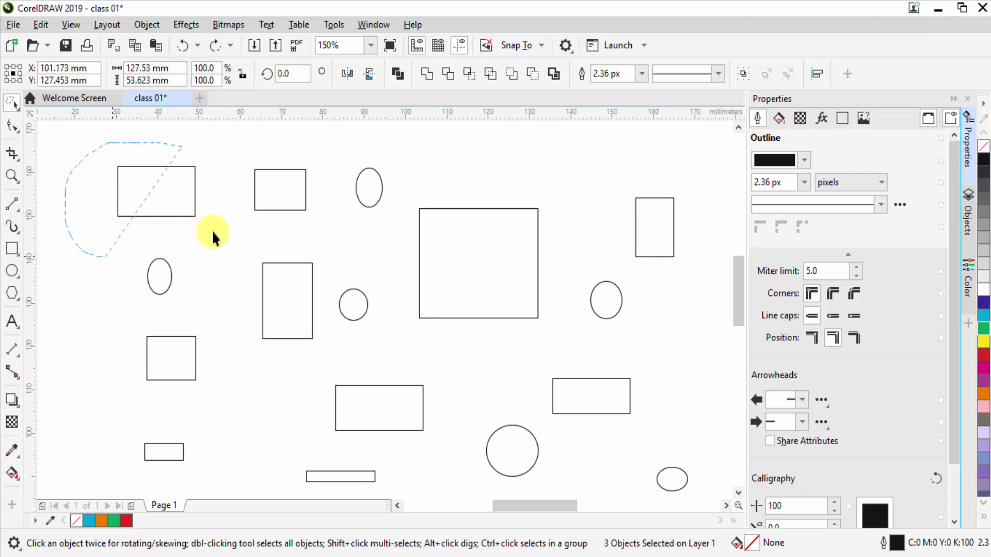
{"action": "left_click_drag", "start_coordinate": [112, 144], "coordinate": [104, 148]}
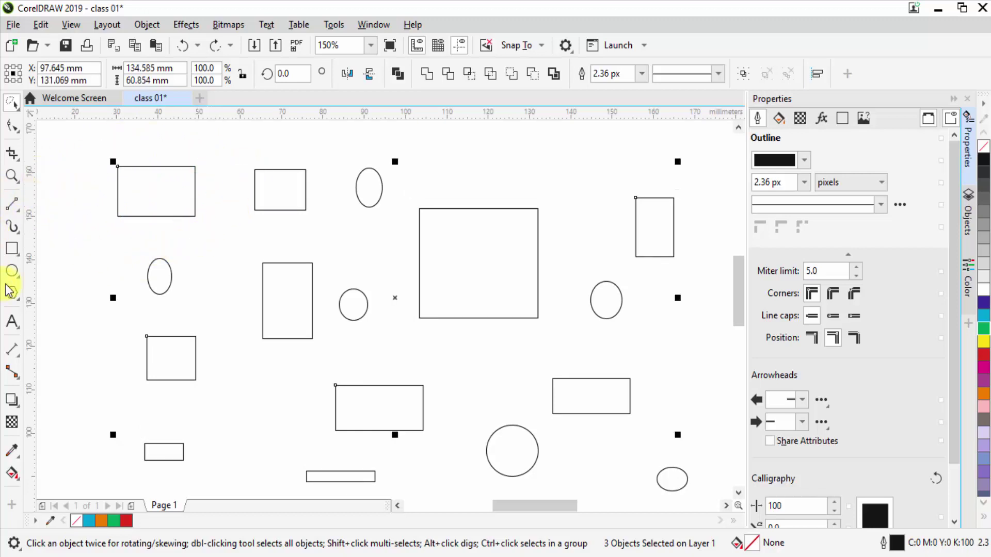
{"action": "left_click", "coordinate": [987, 309]}
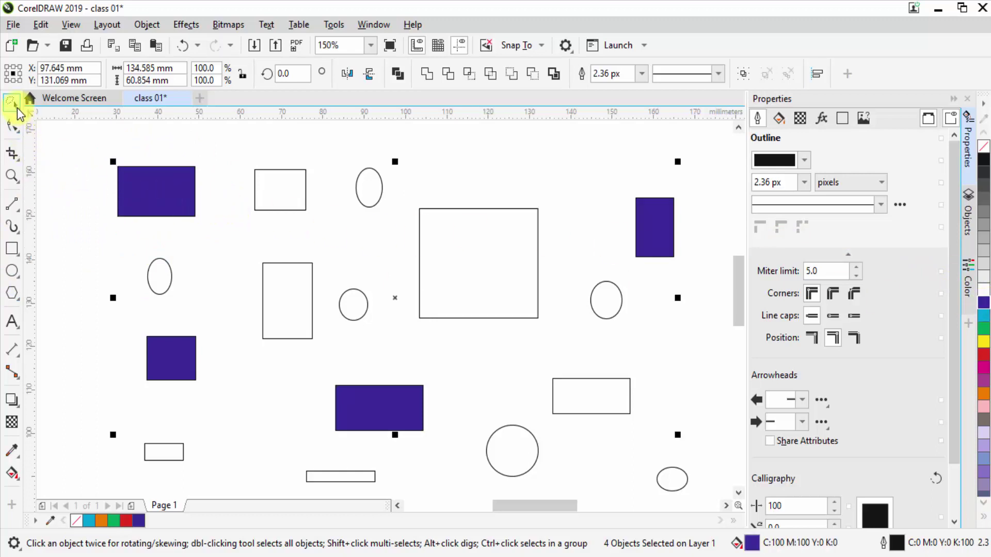
- Select every object on the page at once with the Freehand Pick tool and delete them all
{"action": "left_click", "coordinate": [17, 108]}
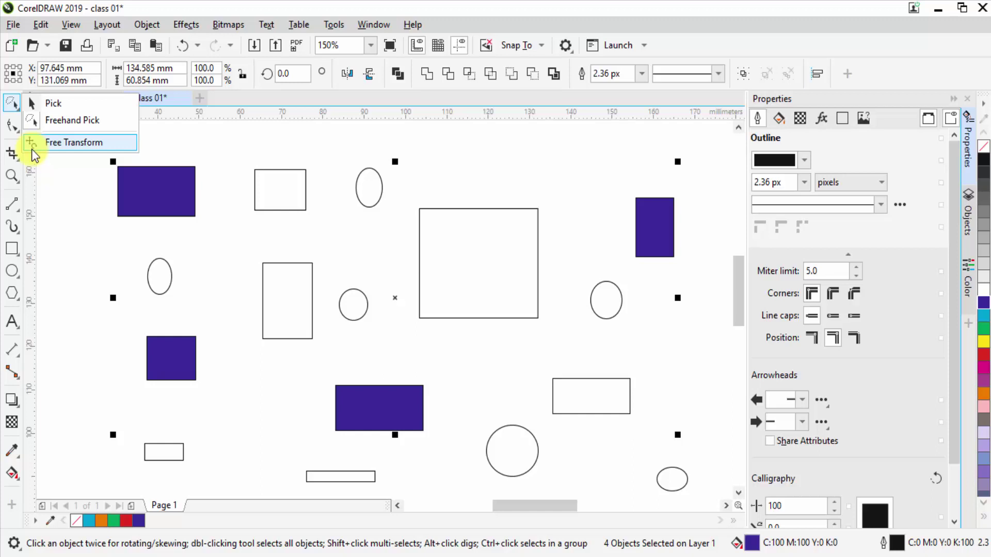
{"action": "double_click", "coordinate": [13, 106]}
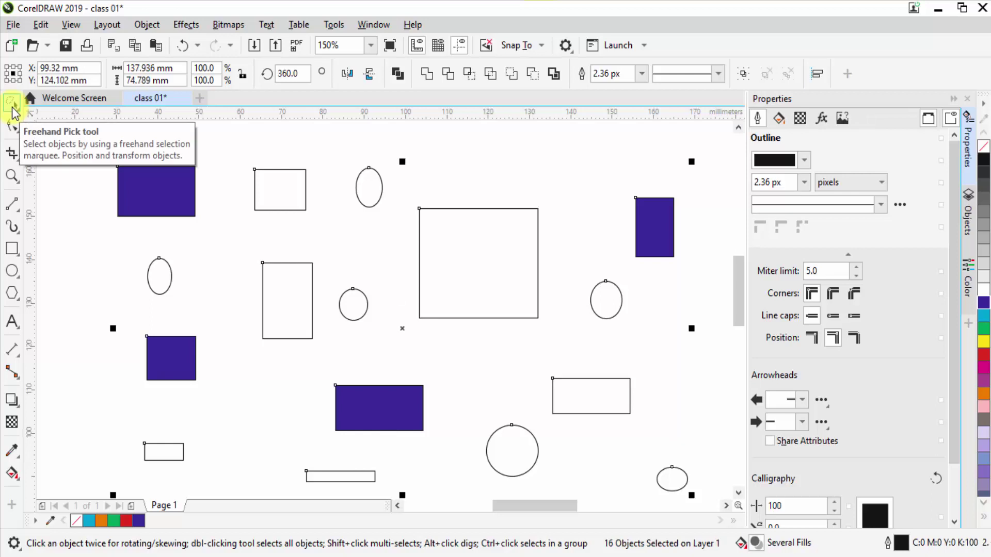
{"action": "scroll", "coordinate": [287, 259], "scroll_direction": "down", "scroll_amount": 4}
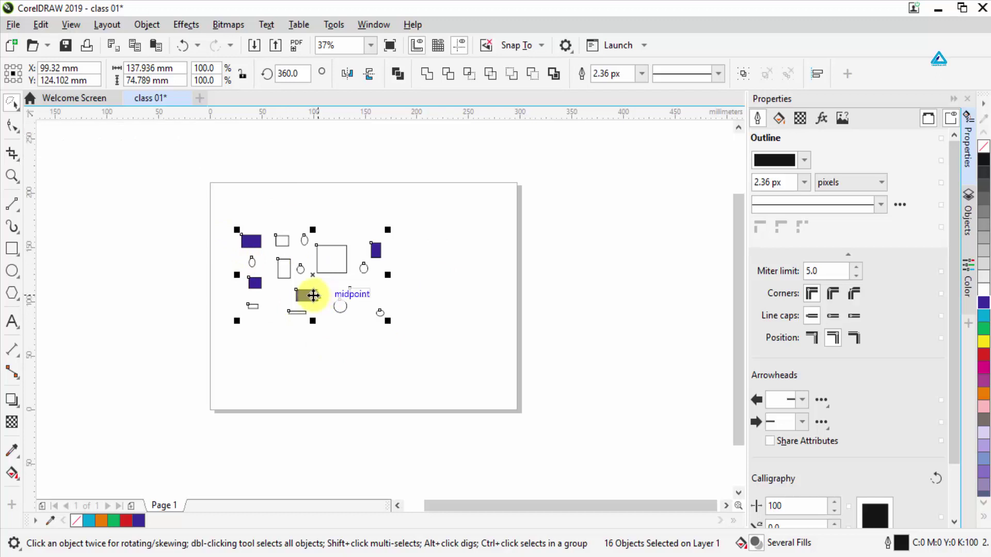
{"action": "scroll", "coordinate": [297, 280], "scroll_direction": "up", "scroll_amount": 2}
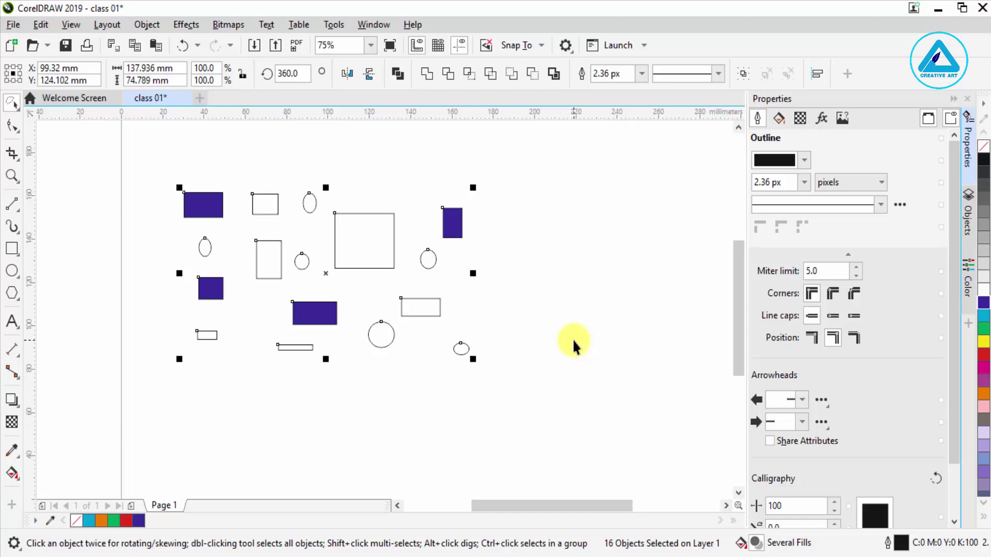
{"action": "key", "text": "Delete"}
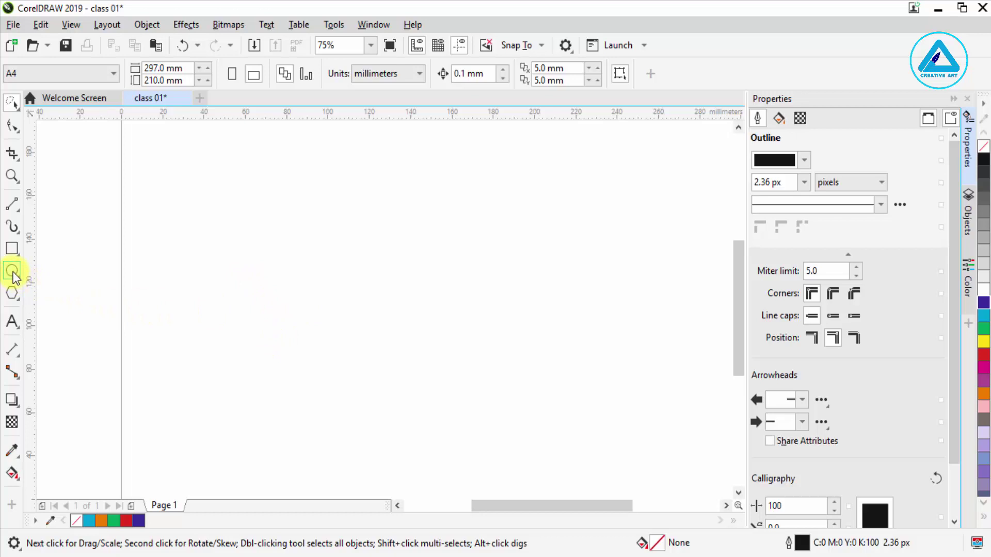
- Draw a rectangle about 80 by 61 mm near the middle of the empty page
{"action": "left_click", "coordinate": [15, 247]}
{"action": "left_click_drag", "start_coordinate": [334, 208], "coordinate": [500, 340]}
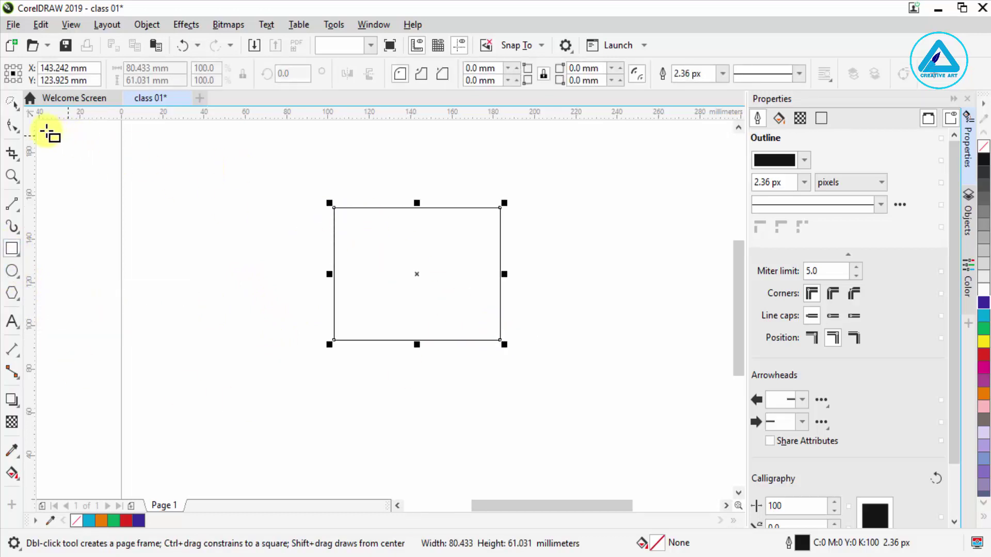
- Try stretching the rectangle twice from its left edge with the Free Transform tool, and undo both stretches
{"action": "left_click", "coordinate": [12, 106]}
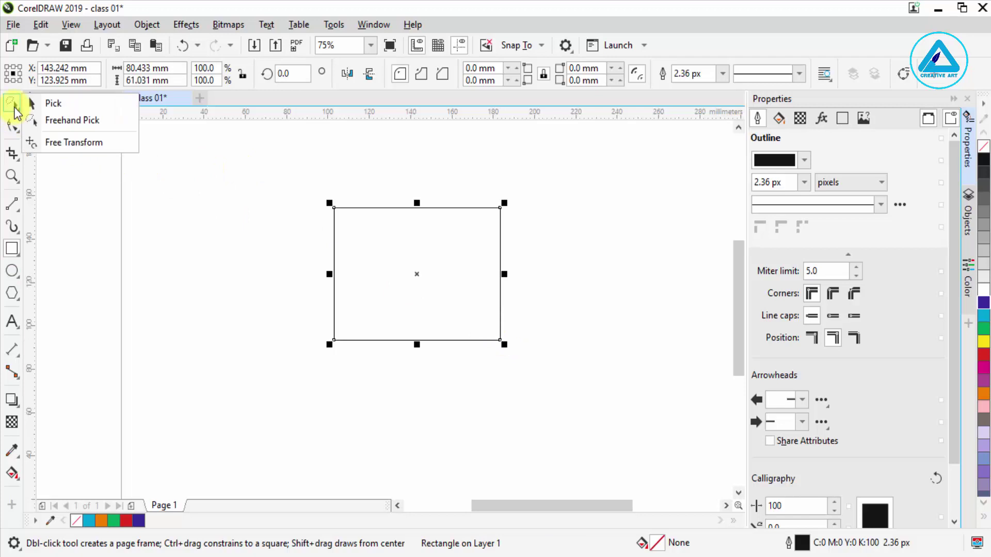
{"action": "left_click", "coordinate": [78, 143]}
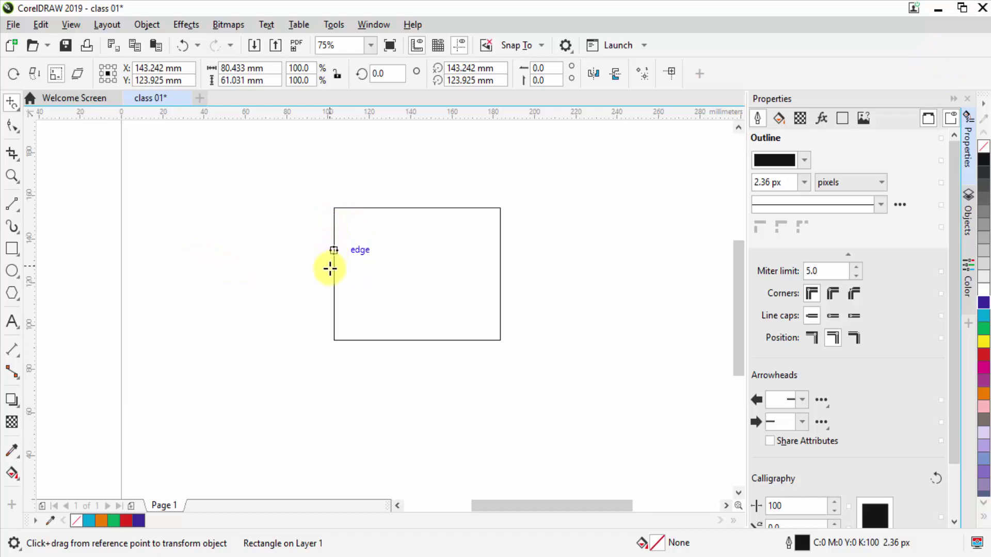
{"action": "left_click_drag", "start_coordinate": [333, 273], "coordinate": [305, 276]}
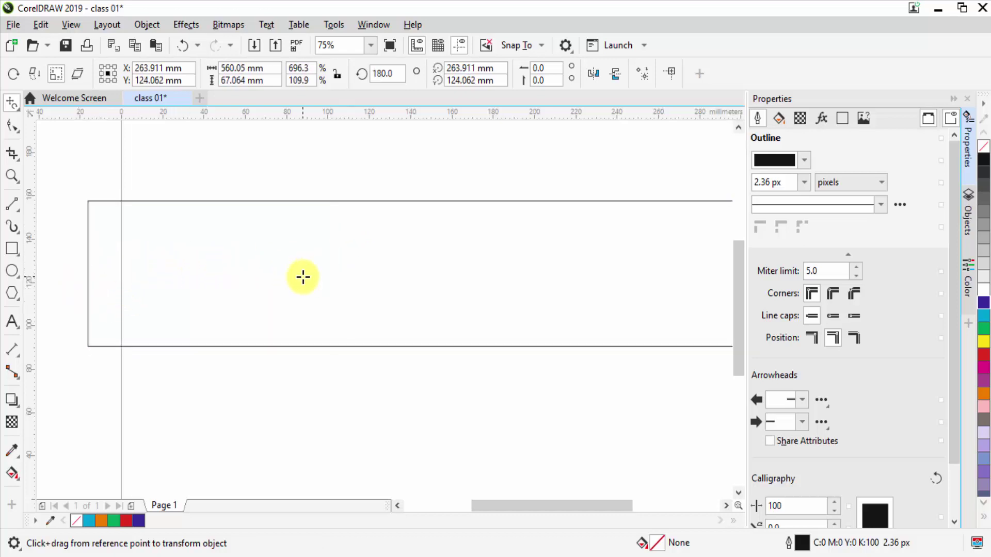
{"action": "scroll", "coordinate": [361, 291], "scroll_direction": "down", "scroll_amount": 4}
{"action": "scroll", "coordinate": [378, 290], "scroll_direction": "up", "scroll_amount": 2}
{"action": "left_click_drag", "start_coordinate": [651, 292], "coordinate": [489, 277]}
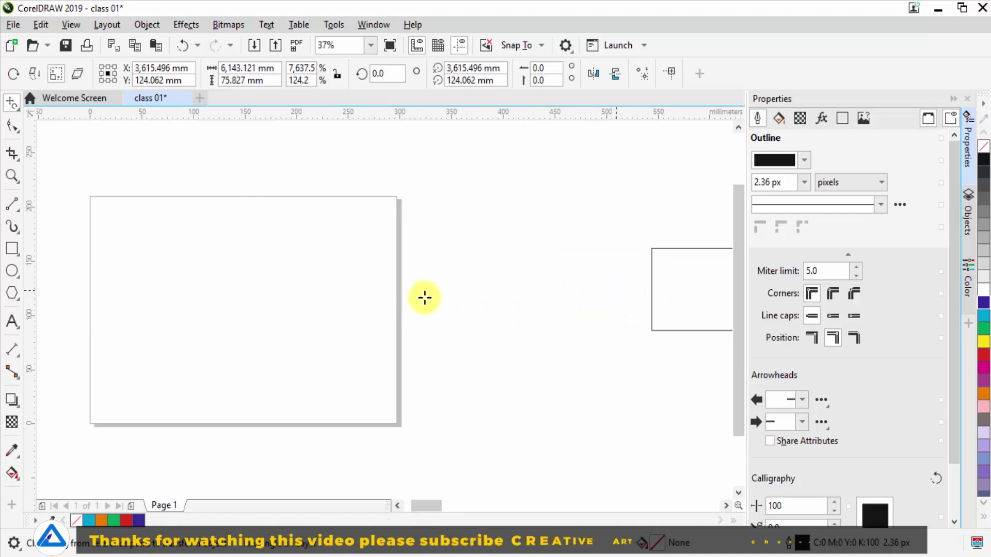
{"action": "scroll", "coordinate": [452, 298], "scroll_direction": "down", "scroll_amount": 2}
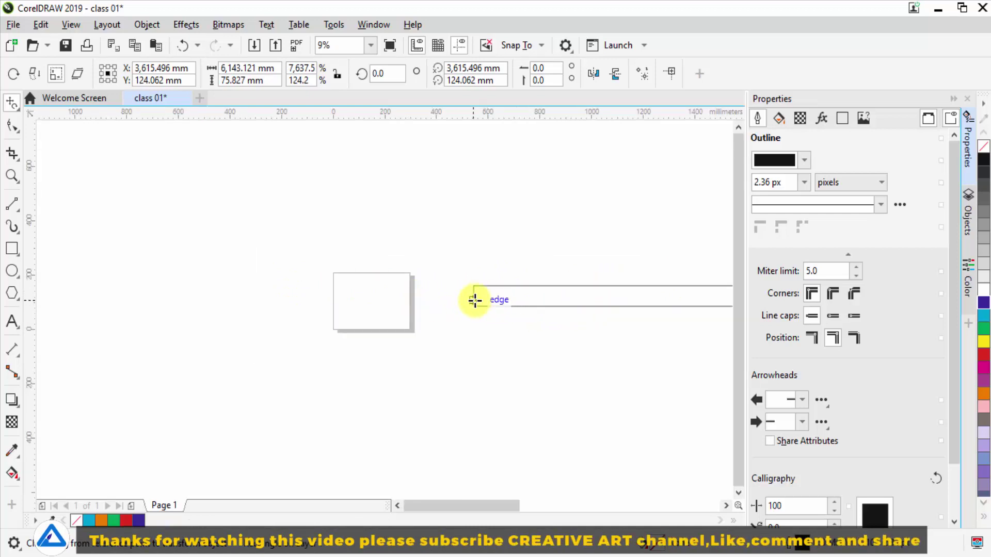
{"action": "key", "text": "ctrl+z"}
{"action": "key", "text": "ctrl+z"}
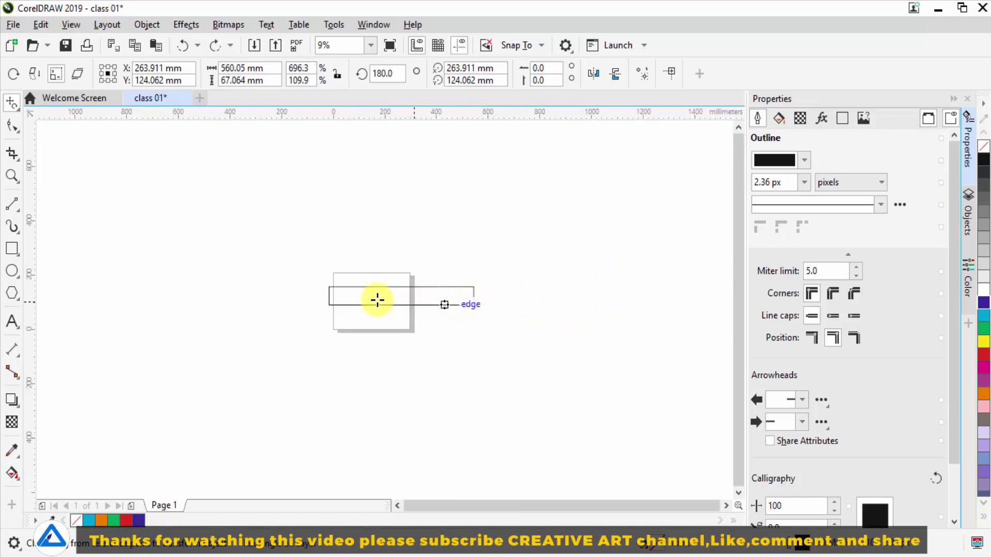
{"action": "key", "text": "ctrl+z"}
{"action": "scroll", "coordinate": [369, 299], "scroll_direction": "up", "scroll_amount": 2}
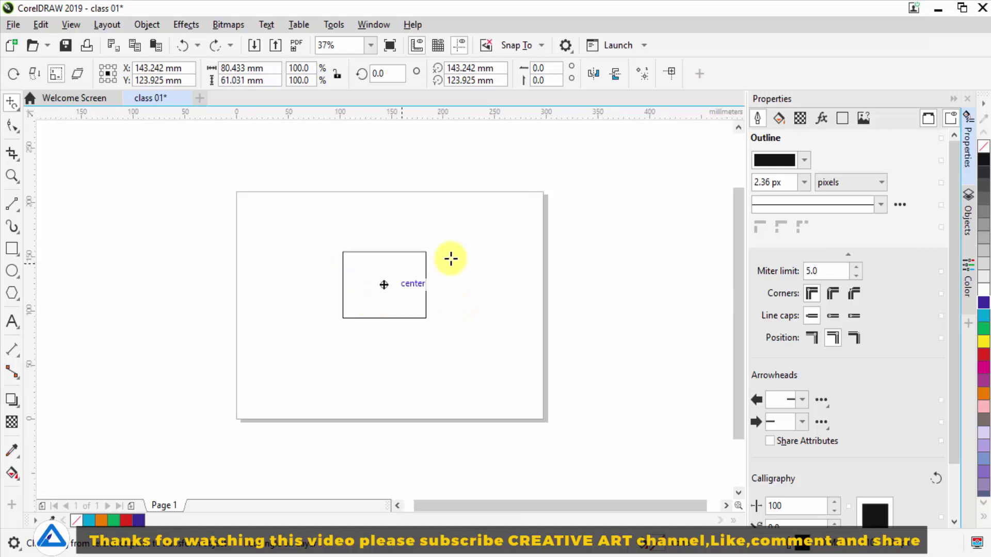
- Flatten the rectangle to about 126 by 13 mm with Free Transform, and with Pick resize it to about 219 by 151 mm and reposition it
{"action": "left_click_drag", "start_coordinate": [426, 250], "coordinate": [442, 277]}
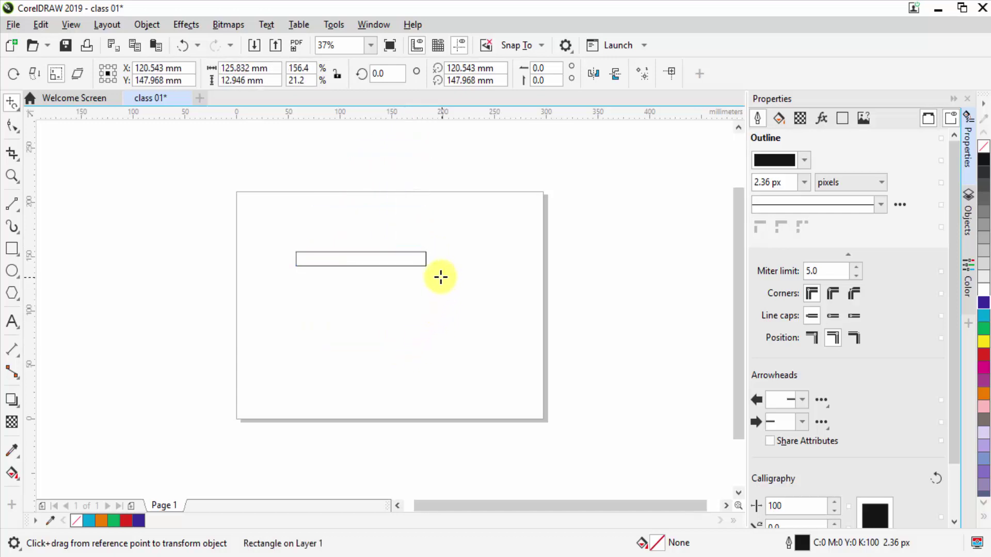
{"action": "left_click", "coordinate": [17, 113]}
{"action": "left_click", "coordinate": [45, 107]}
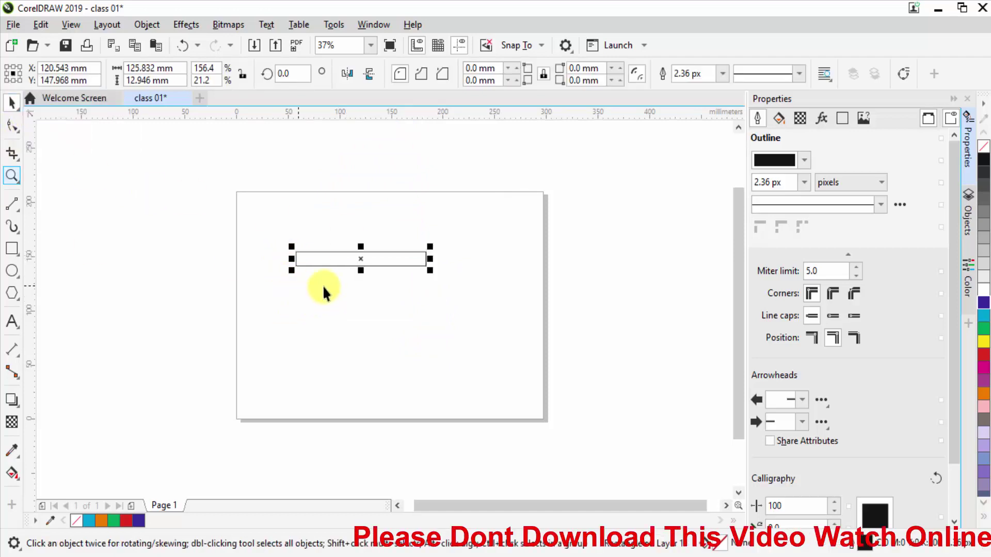
{"action": "left_click_drag", "start_coordinate": [290, 269], "coordinate": [98, 380]}
{"action": "left_click_drag", "start_coordinate": [253, 288], "coordinate": [232, 416]}
{"action": "left_click_drag", "start_coordinate": [78, 334], "coordinate": [381, 323]}
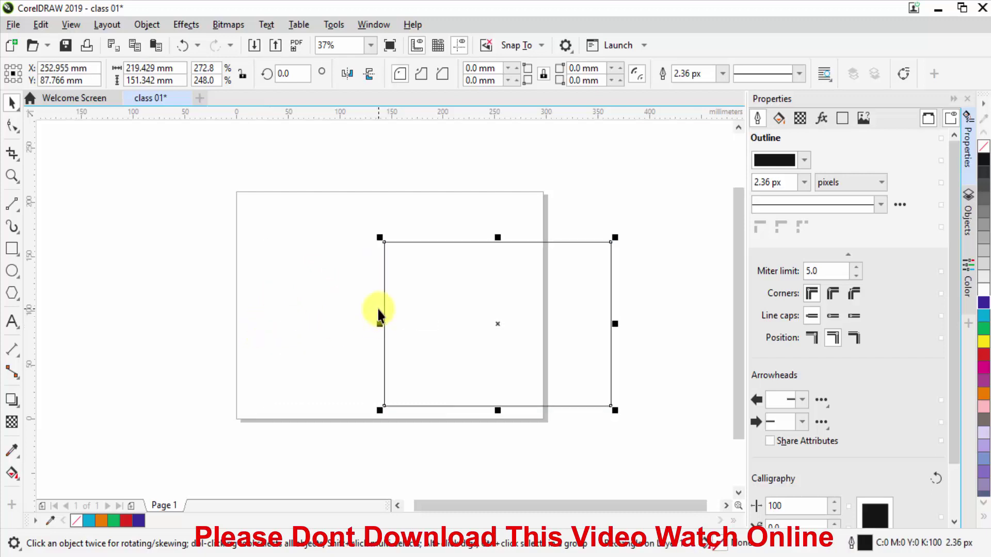
- Delete the rectangle and draw a new one about 99 by 96 mm near the middle of the page
{"action": "key", "text": "Delete"}
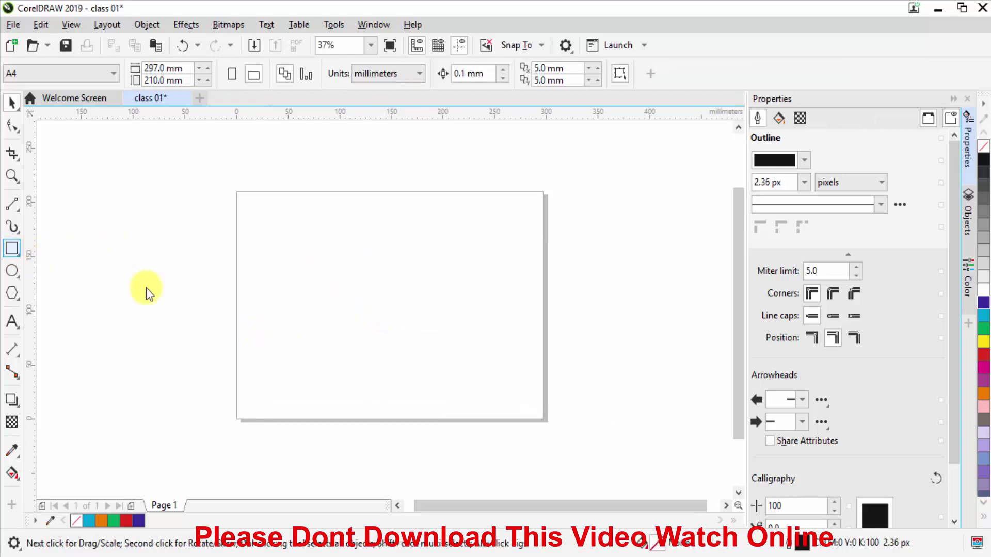
{"action": "left_click_drag", "start_coordinate": [341, 247], "coordinate": [444, 353]}
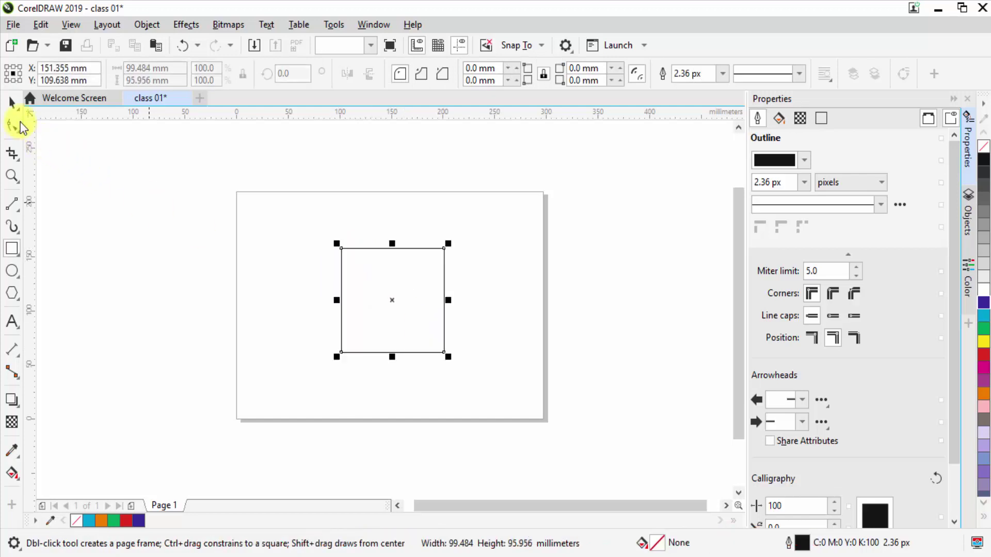
- With Free Transform, scale the rectangle from its upper-left corner to about 15 by 137 mm and fill it blue (C:100 M:100 Y:0 K:0)
{"action": "left_click", "coordinate": [15, 103]}
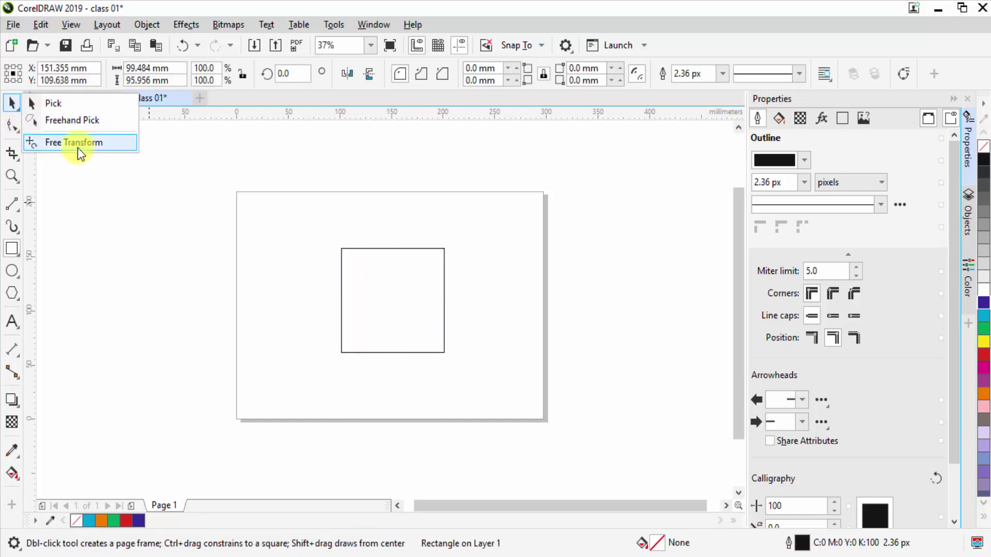
{"action": "left_click", "coordinate": [81, 148]}
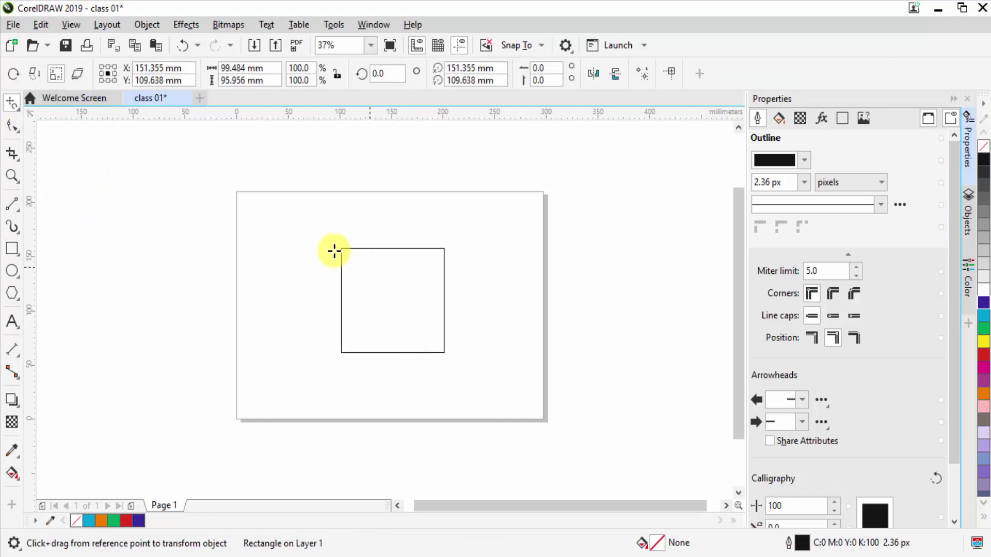
{"action": "left_click_drag", "start_coordinate": [340, 249], "coordinate": [317, 235]}
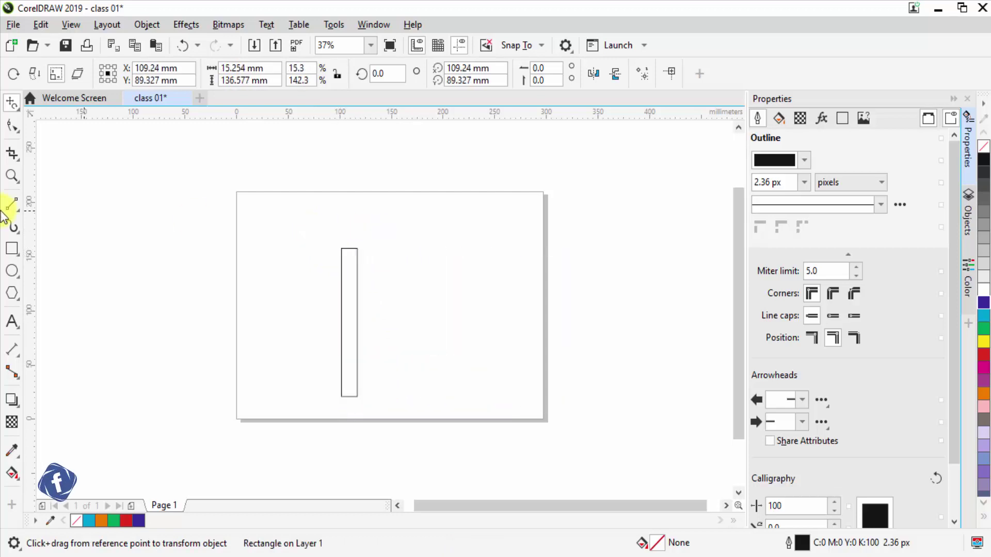
{"action": "left_click", "coordinate": [983, 302]}
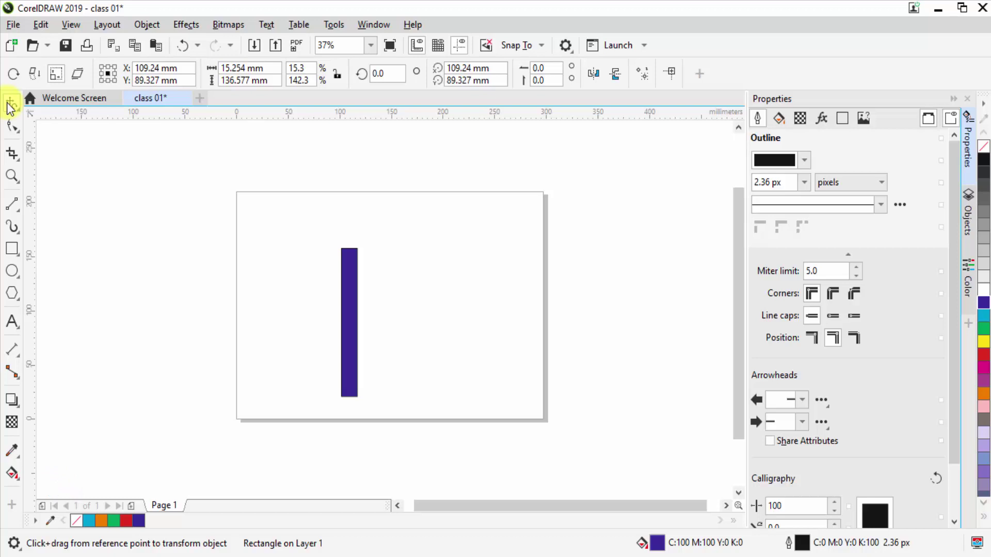
{"action": "double_click", "coordinate": [10, 107]}
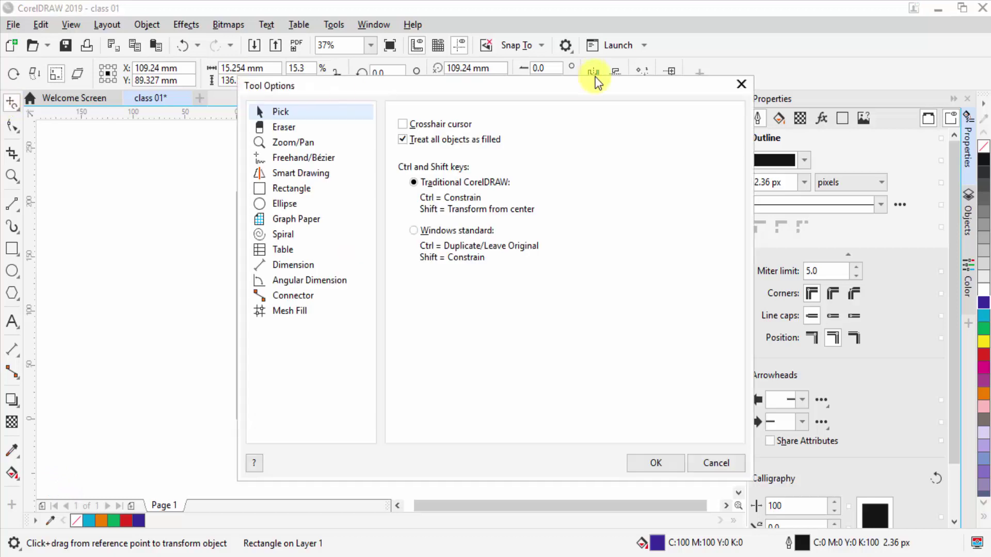
{"action": "left_click", "coordinate": [741, 84]}
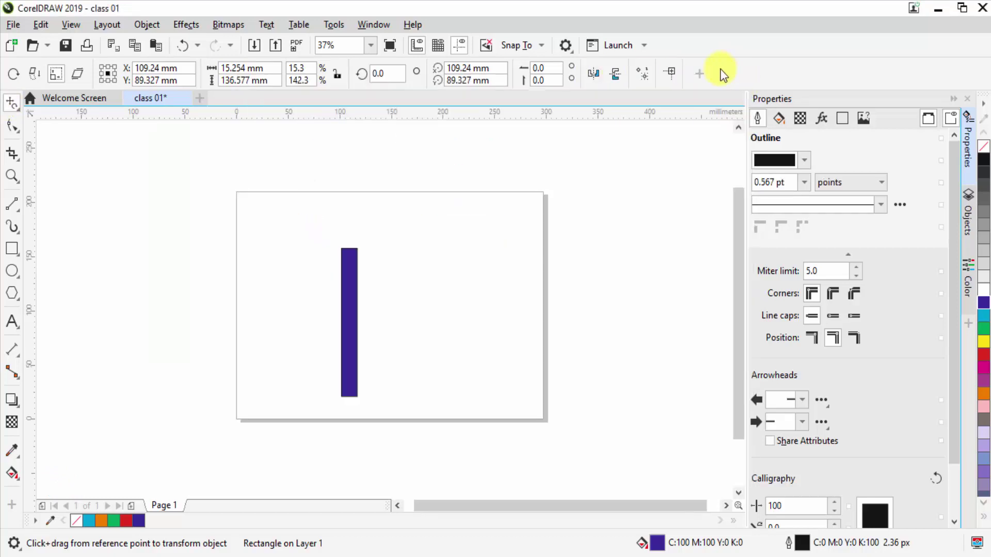